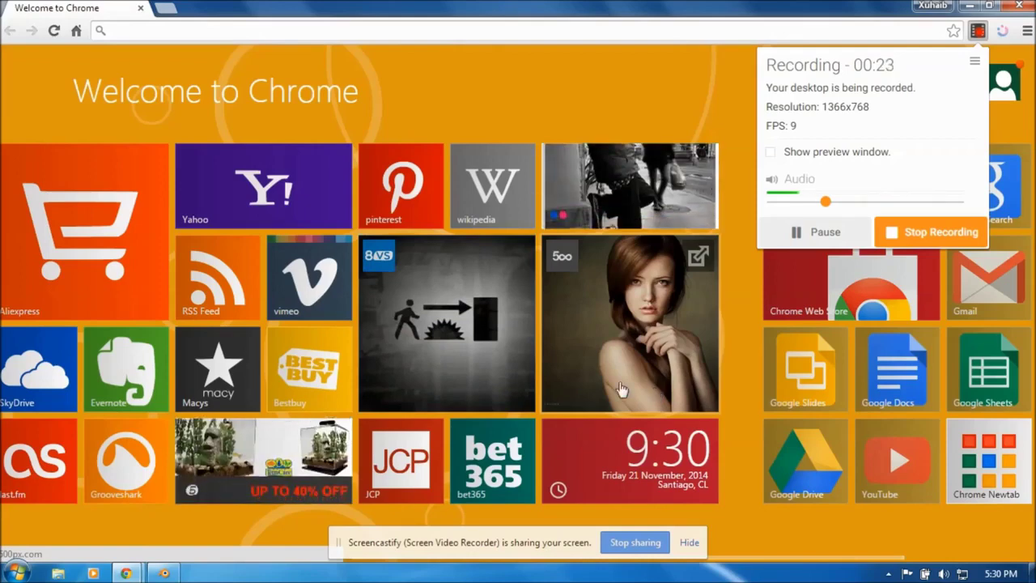
Switch to Blender and set the 3D view to an orthographic right side view.
click(163, 573)
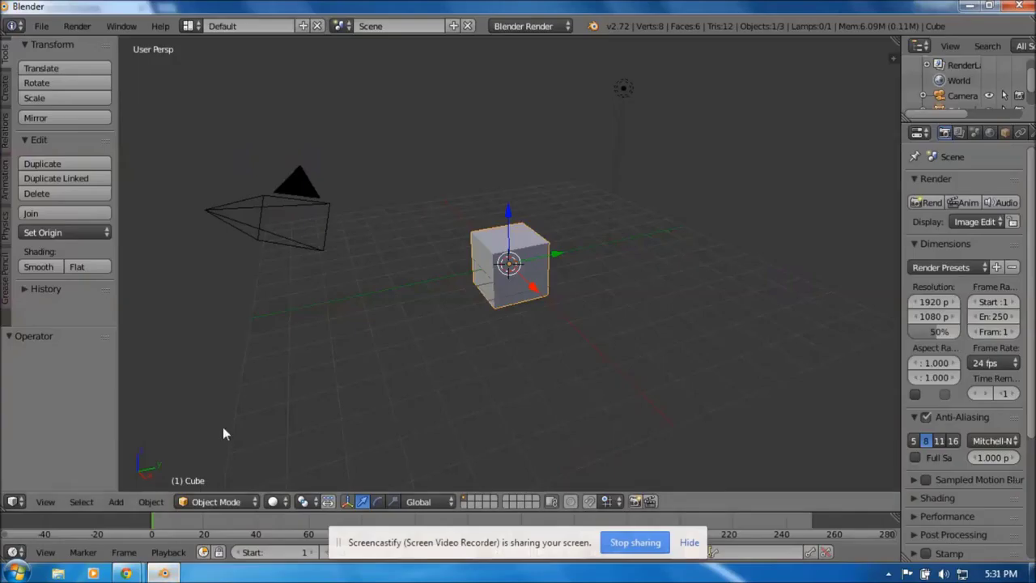
click(46, 503)
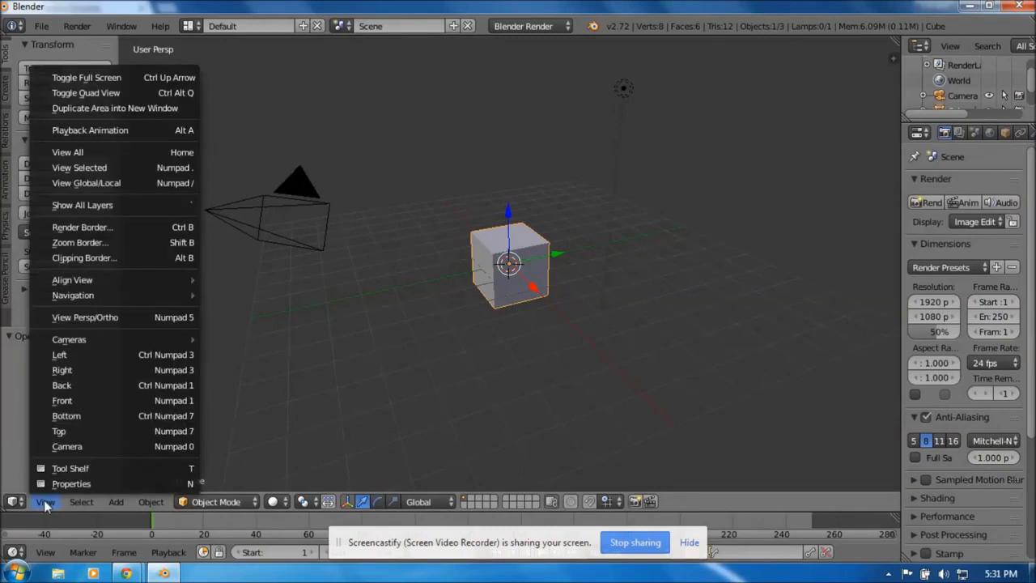
click(105, 315)
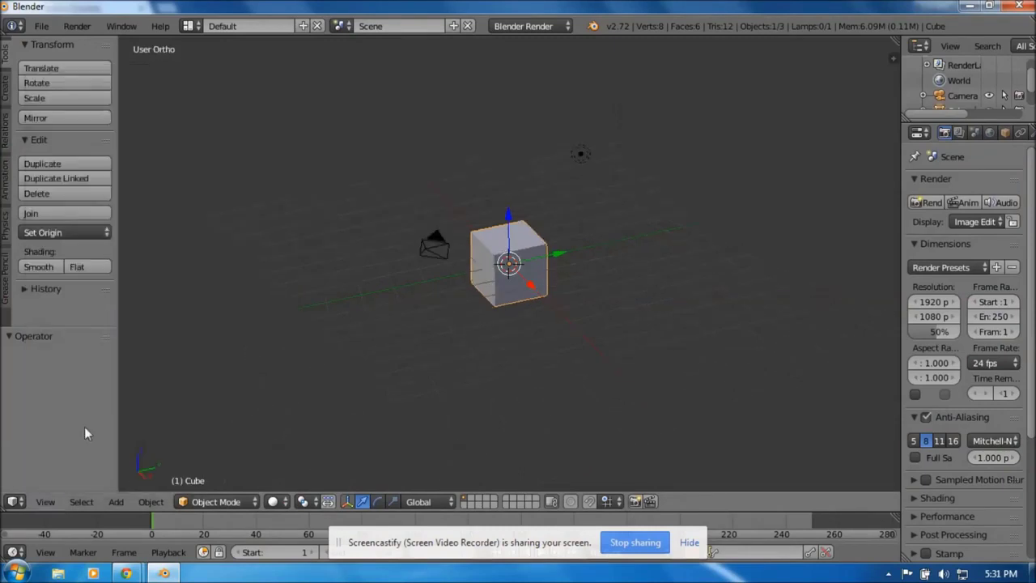
click(47, 503)
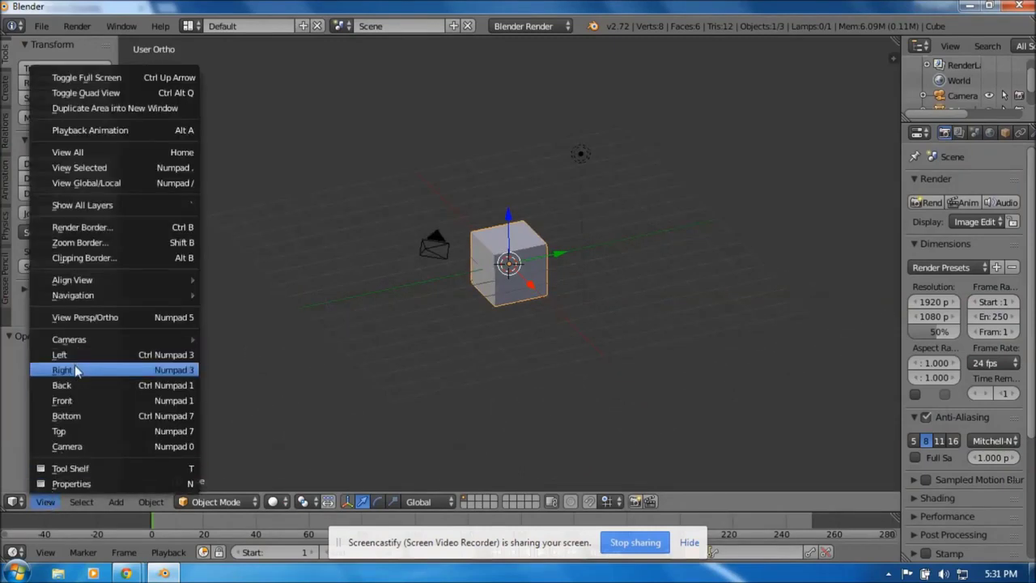
click(75, 370)
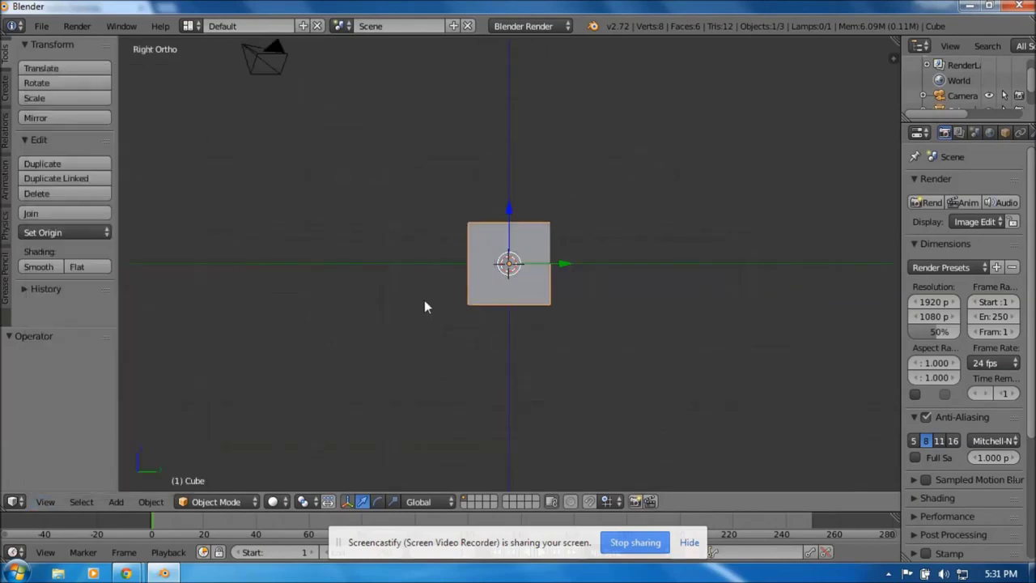
Show the 3D view's properties and enable background images with their settings expanded.
key(n)
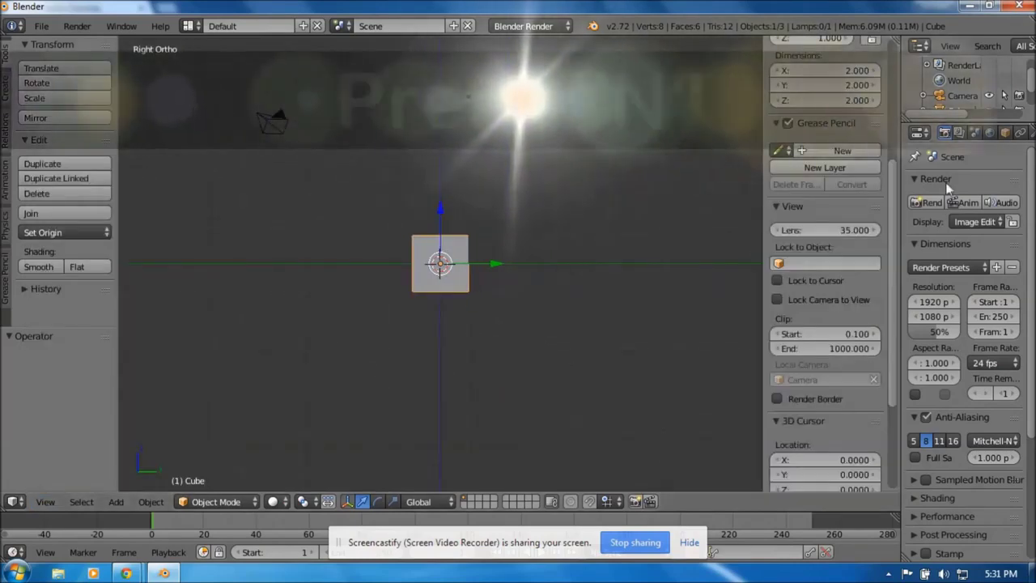
scroll(853, 162, down, 5)
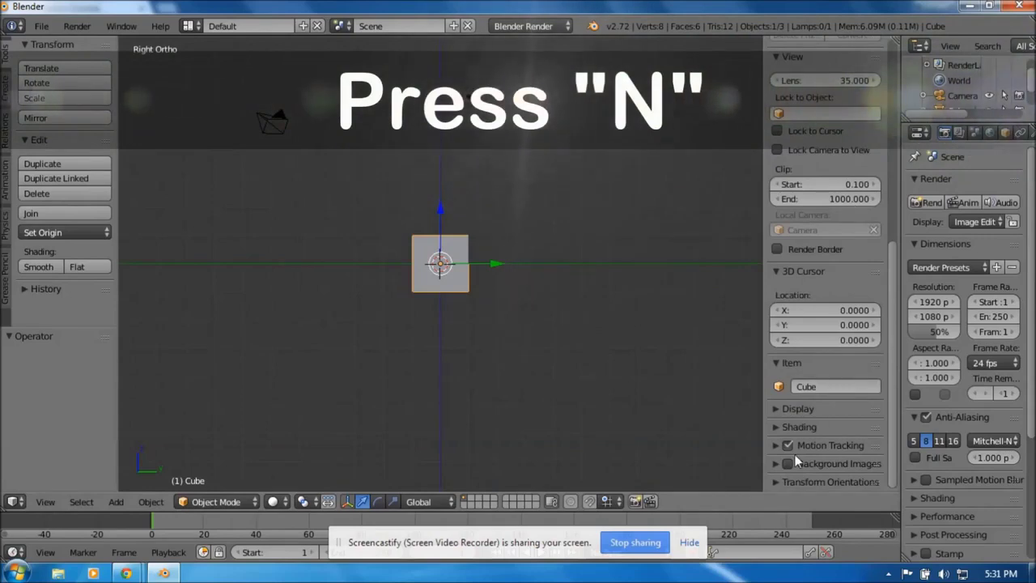
click(793, 461)
click(775, 461)
scroll(778, 353, down, 1)
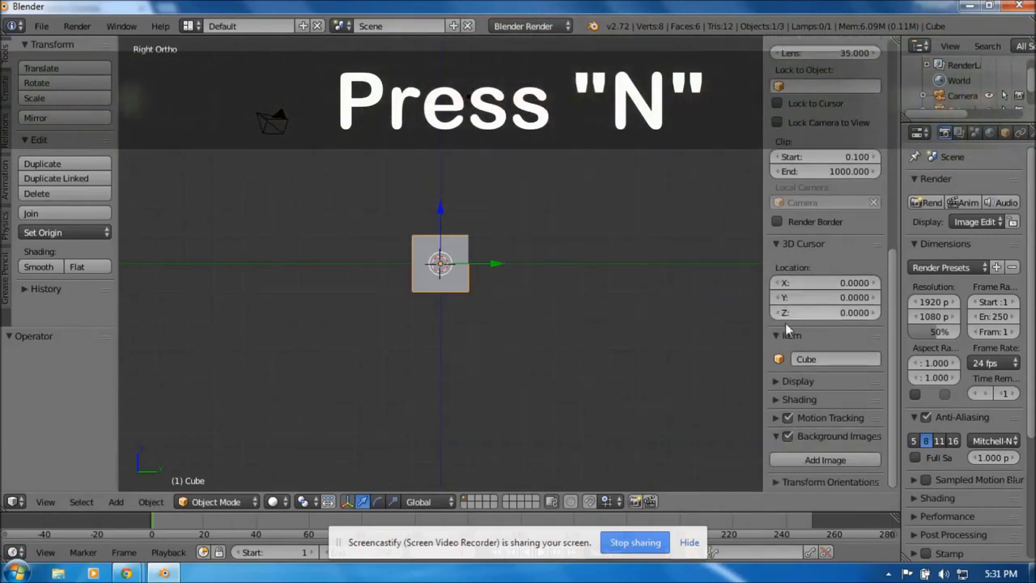
Add a background image slot and load Car.jpg from the Desktop into it.
click(808, 458)
scroll(809, 437, down, 3)
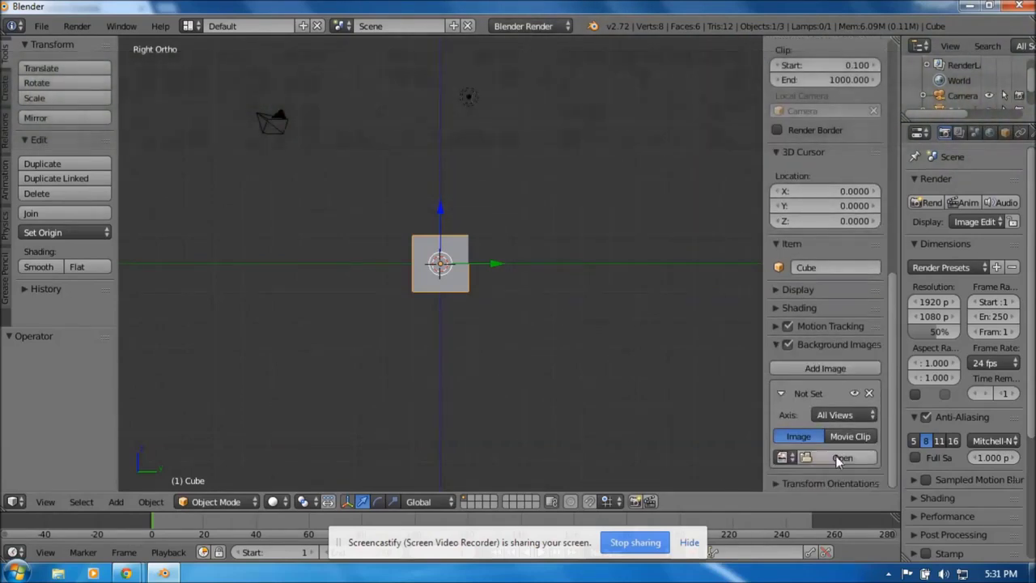
click(838, 458)
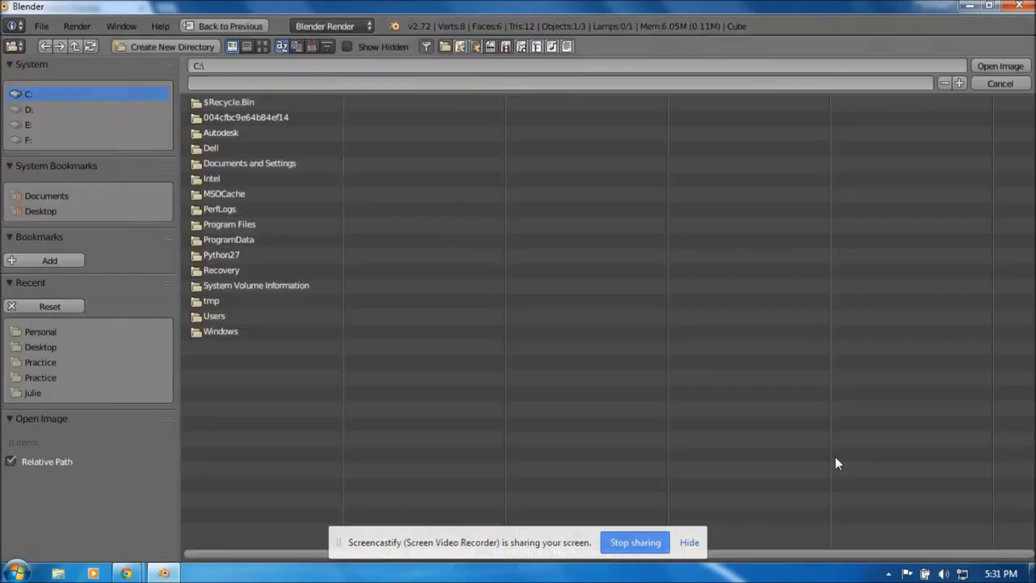
click(38, 211)
click(205, 118)
double_click(206, 133)
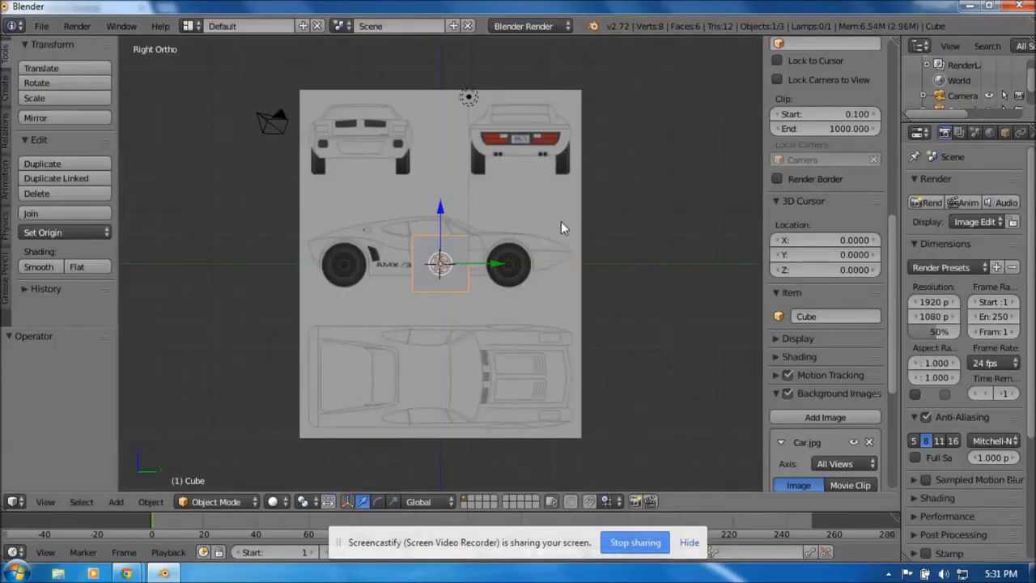
Hide the view properties and delete all of the default cube's vertices in Edit Mode.
key(n)
scroll(561, 220, up, 5)
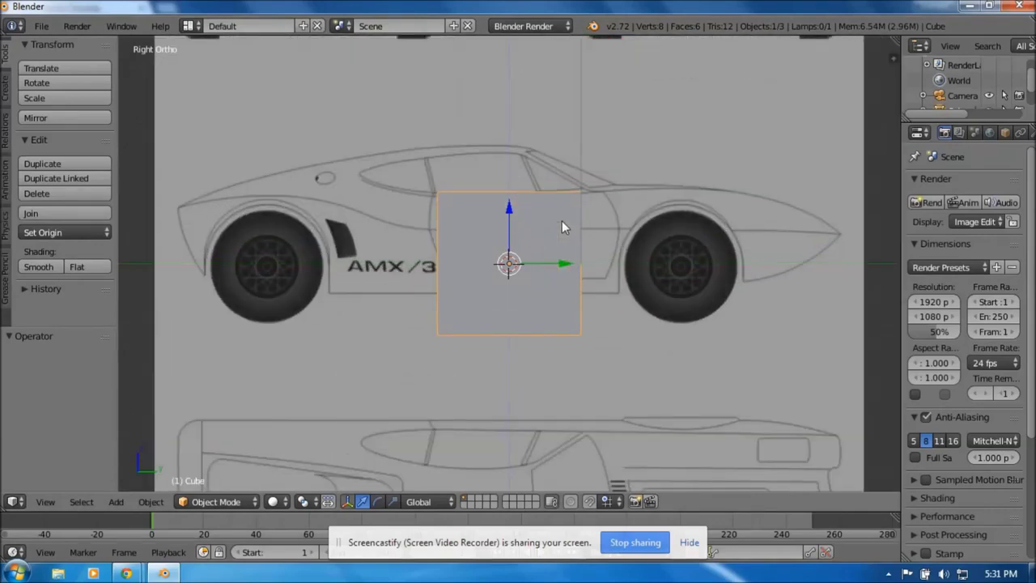
key(Tab)
key(x)
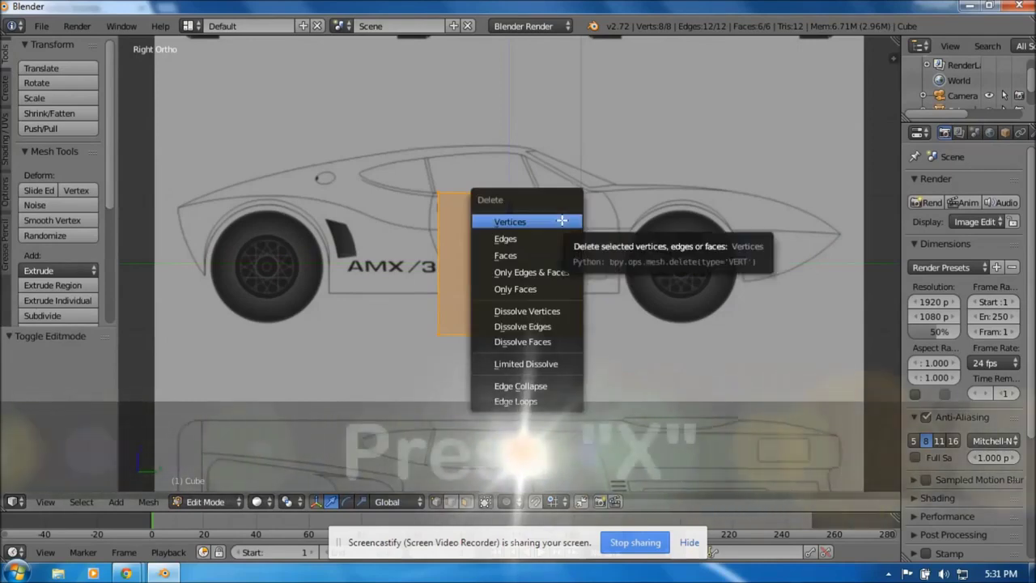
click(561, 221)
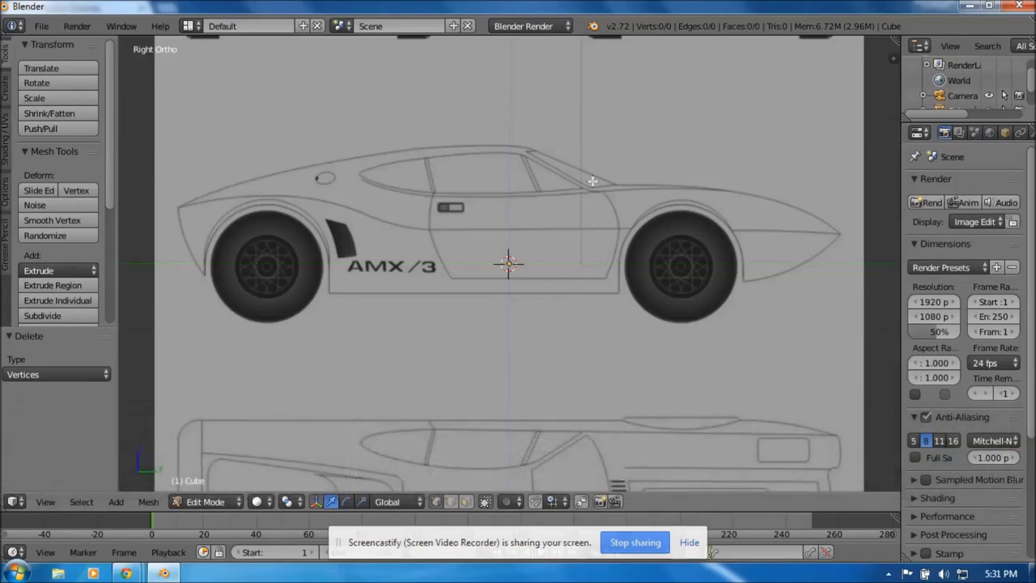
Place a vertex at the car's rear tip and extrude three more along the sloping rear roofline of the side blueprint.
ctrl+click(178, 207)
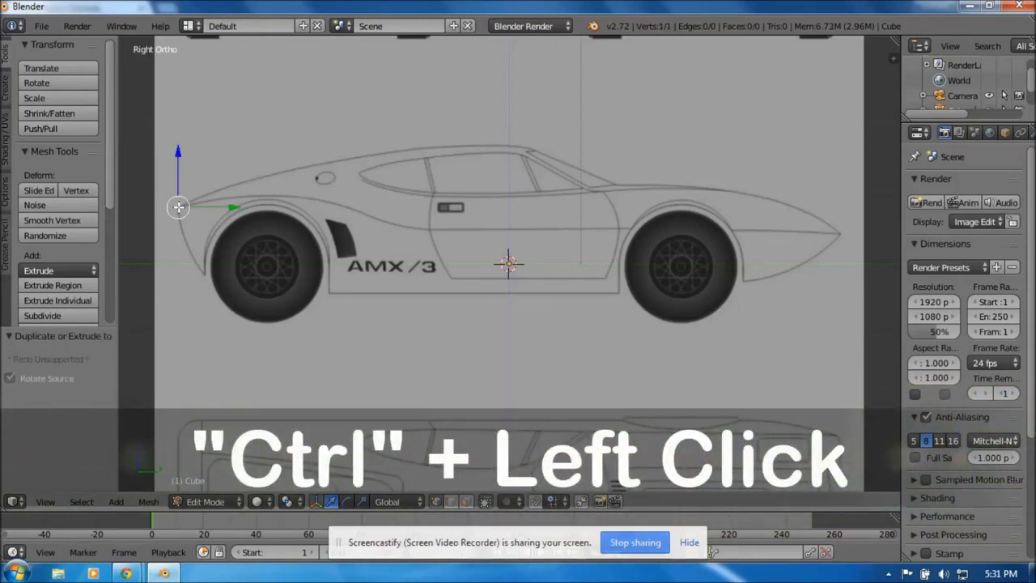
key(e)
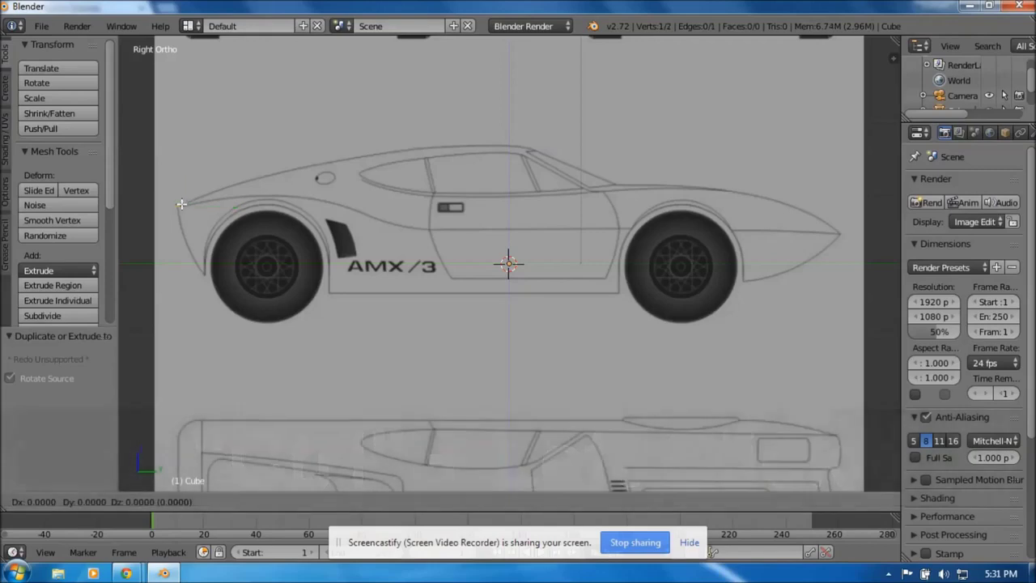
click(236, 182)
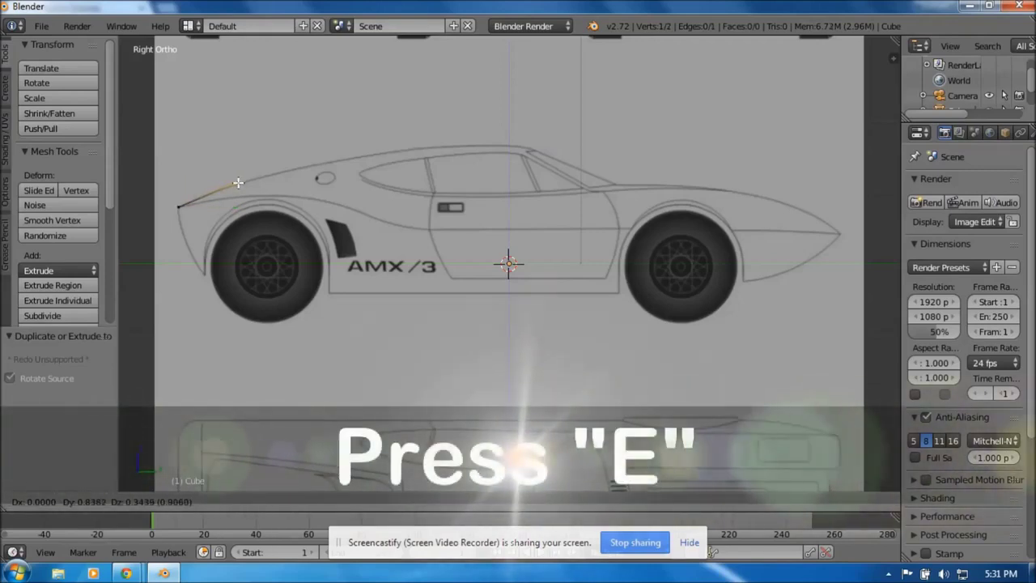
key(e)
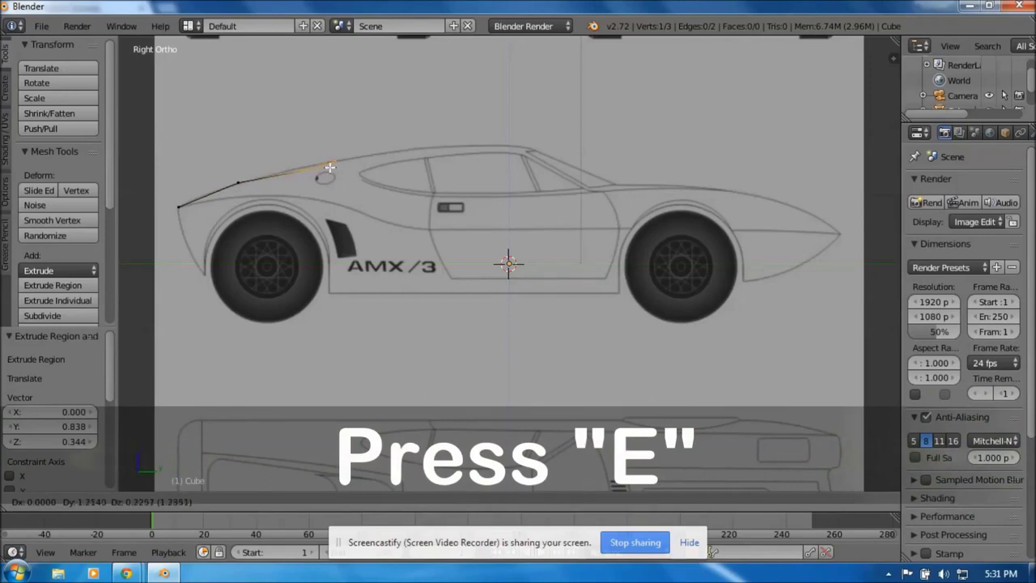
click(314, 169)
key(e)
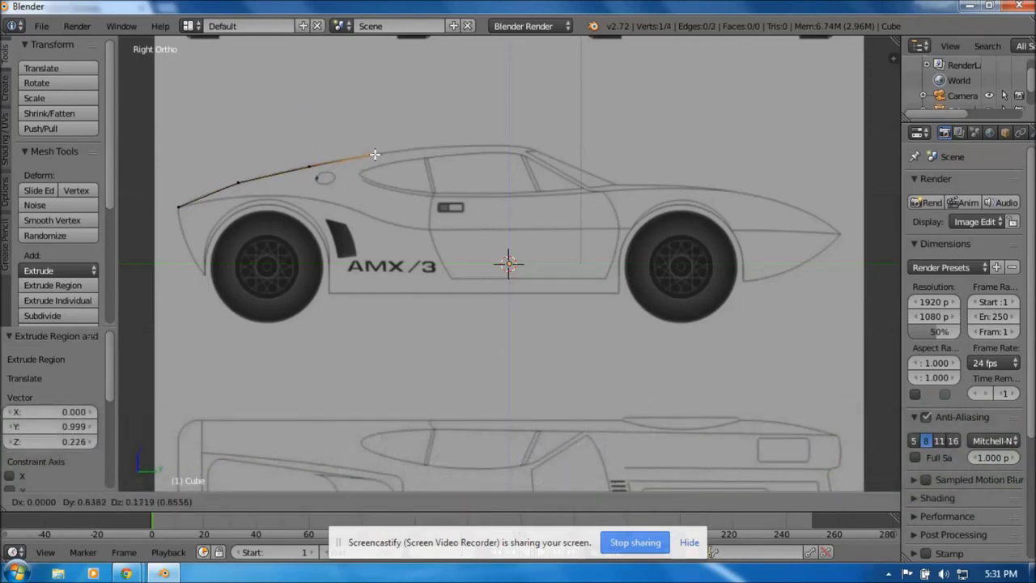
click(372, 154)
Extrude four more vertices forward along the roof to the windshield's upper end, placing two close together above the pillar behind the door window.
key(e)
click(425, 148)
key(e)
click(432, 147)
key(e)
click(498, 144)
key(e)
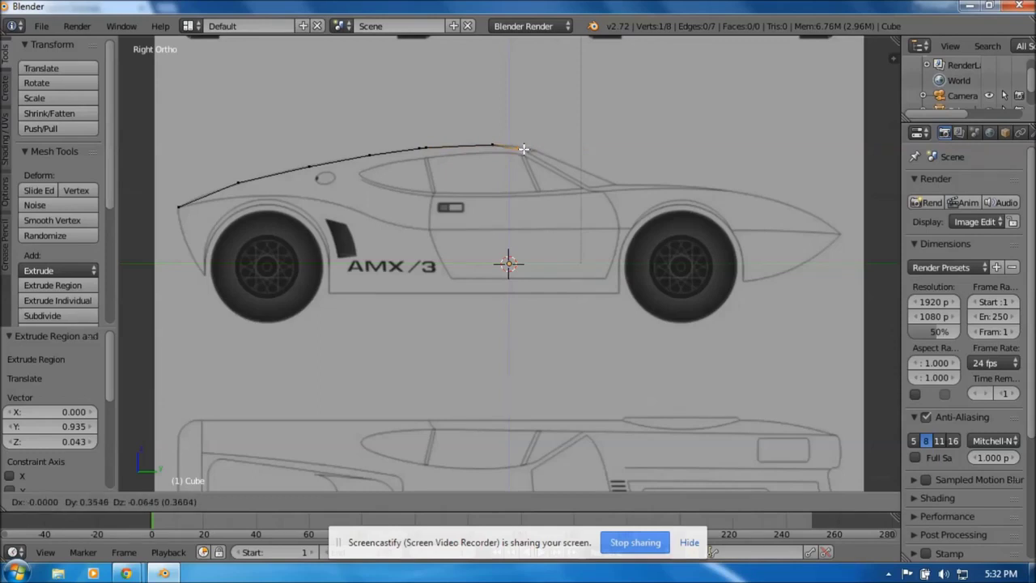
click(523, 149)
Extrude the outline down the windshield pillar to its base, placing closely spaced vertices at the upper and lower ends.
key(e)
click(534, 149)
key(e)
click(529, 149)
key(e)
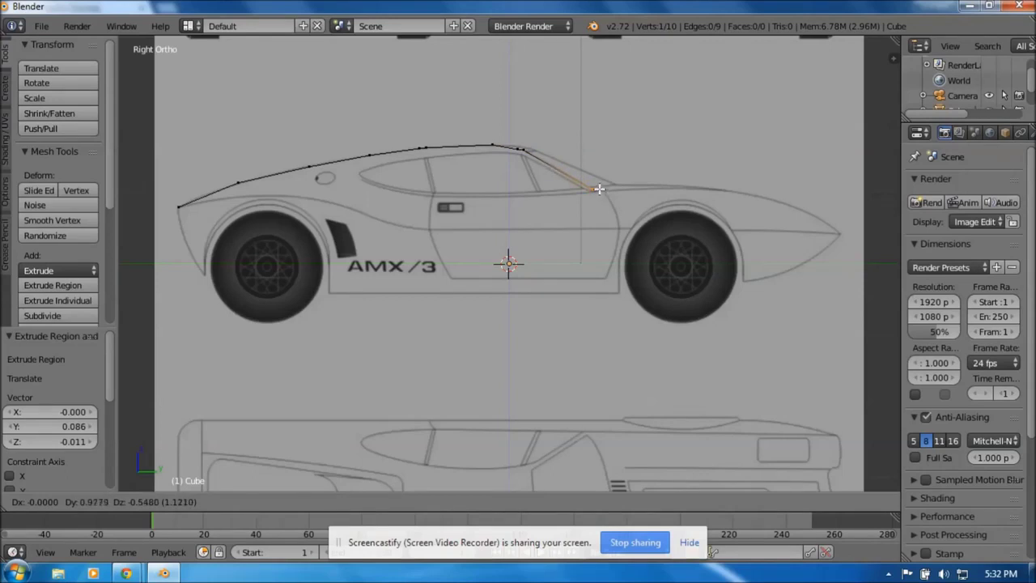
click(599, 190)
key(e)
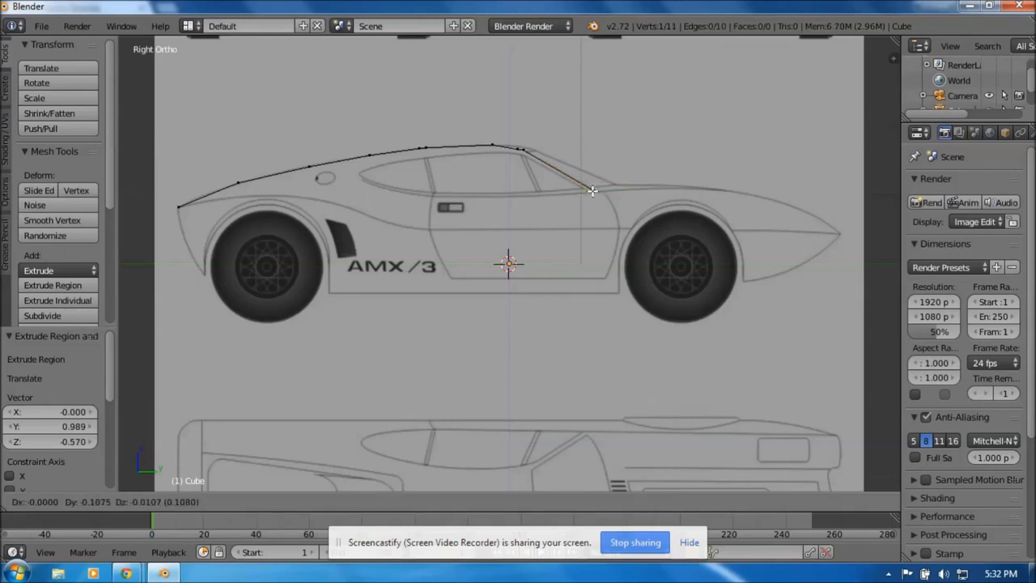
click(591, 191)
Extrude the outline rearward along the lower window line to the door's rear edge, with two close vertices at the front pillar.
key(e)
click(524, 200)
key(e)
click(518, 199)
key(e)
click(478, 201)
key(e)
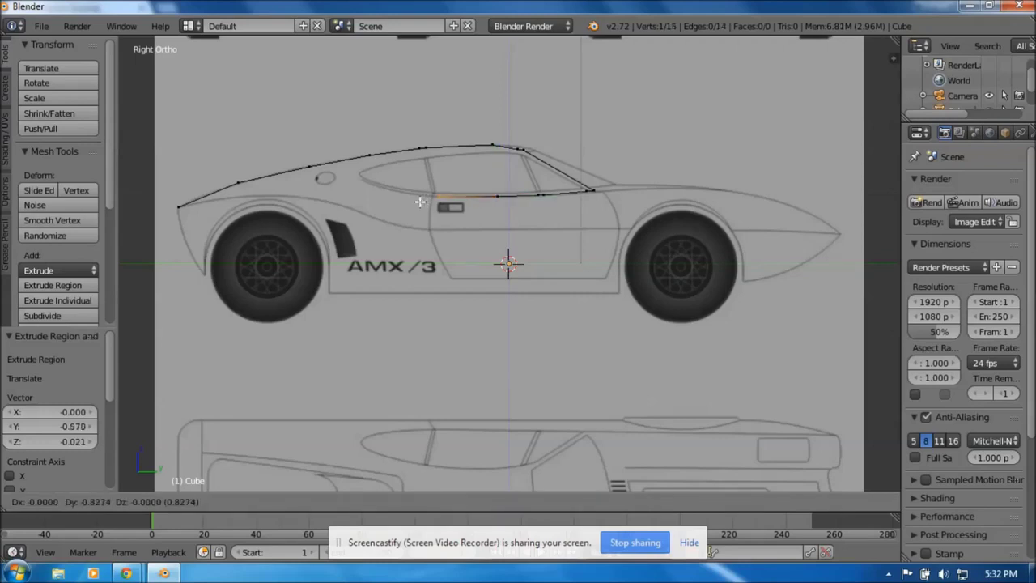
click(419, 201)
Extrude the lower outline rearward to above the rear wheel and join its last vertex to the rear tip with an edge.
key(e)
click(414, 202)
key(e)
click(356, 202)
key(e)
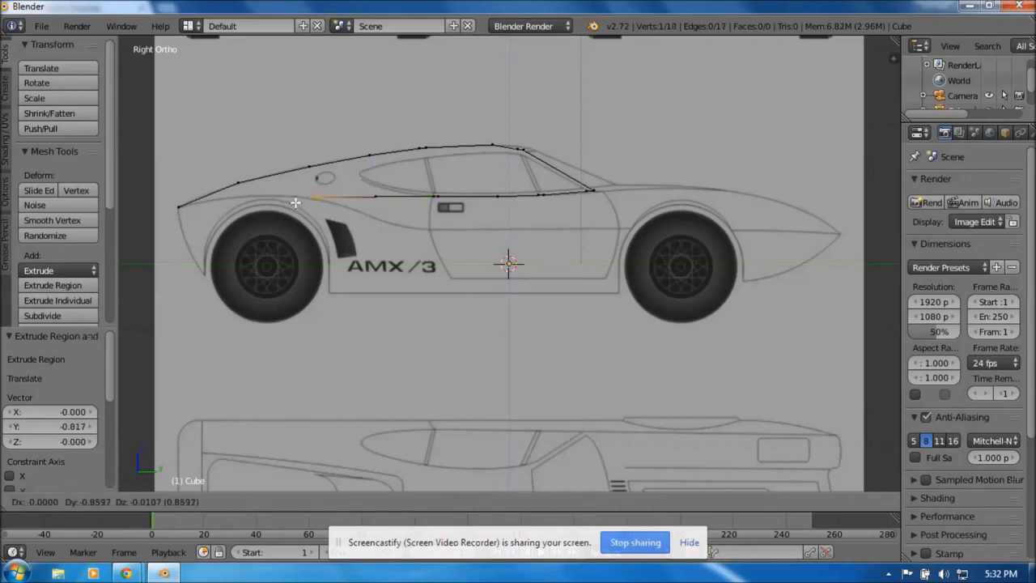
click(296, 202)
key(e)
click(232, 204)
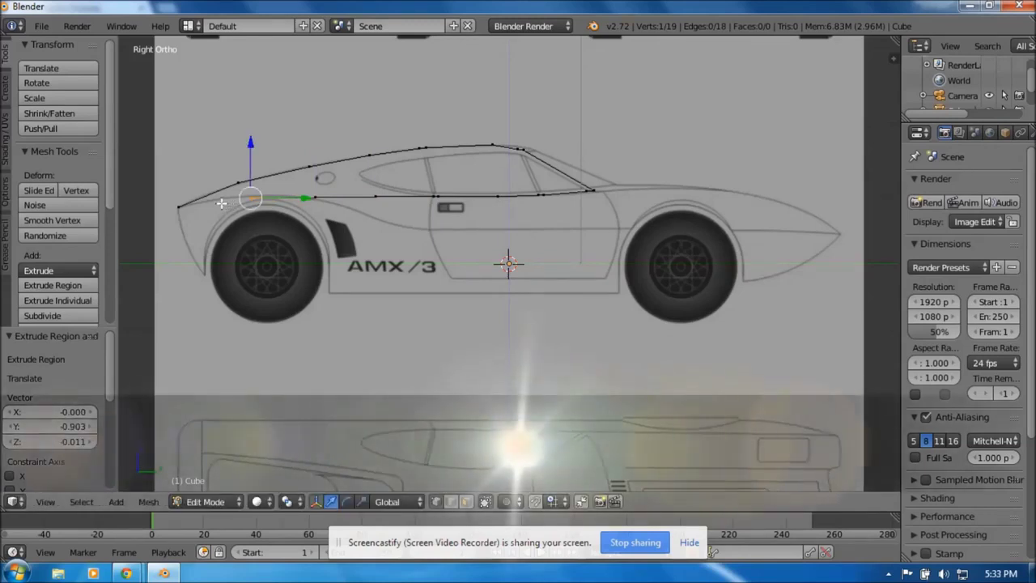
shift+right_click(179, 207)
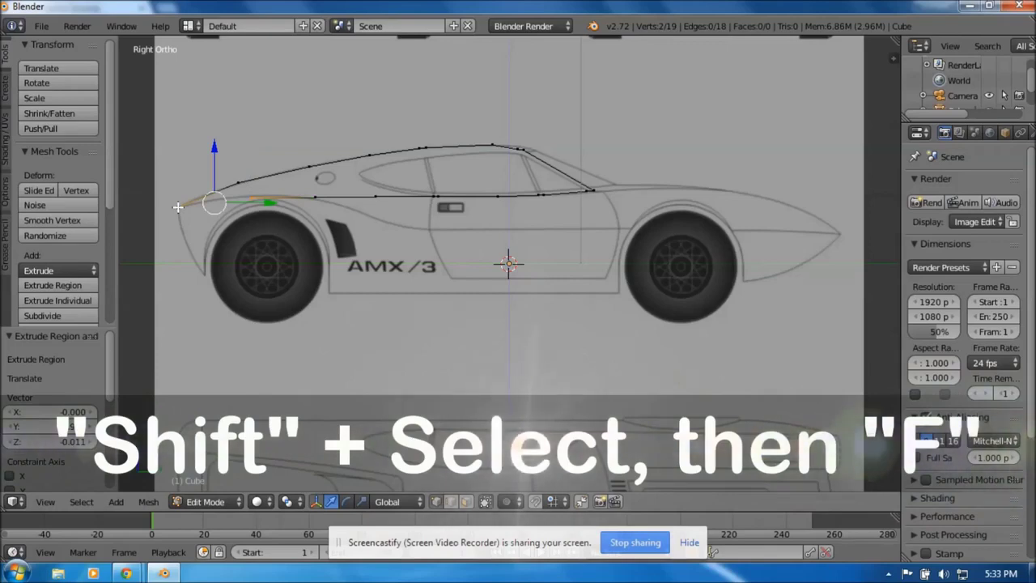
key(f)
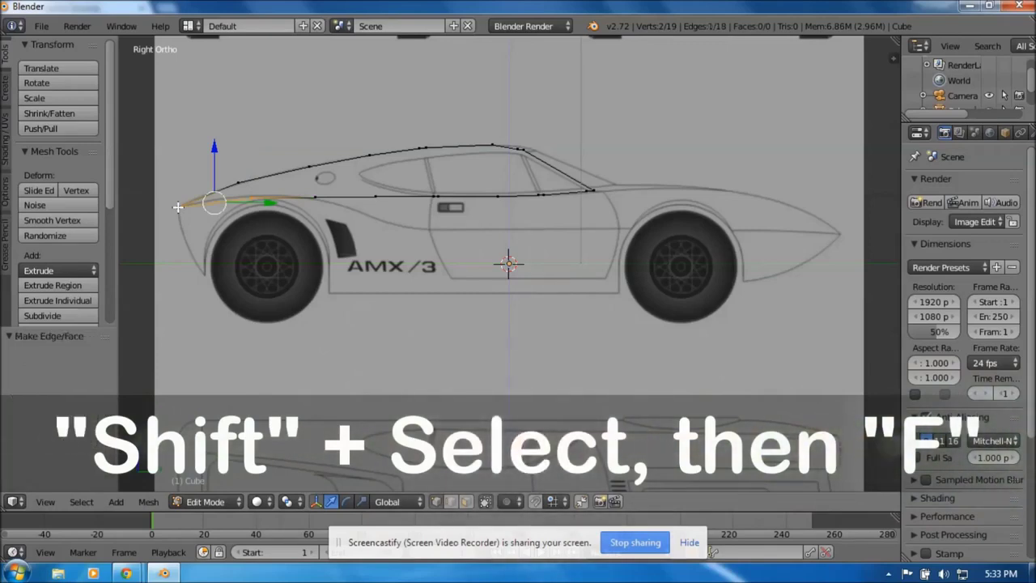
Box-select the roof and lower window-line vertices, excluding the rear tip and windshield base, and bridge their edge loops.
key(a)
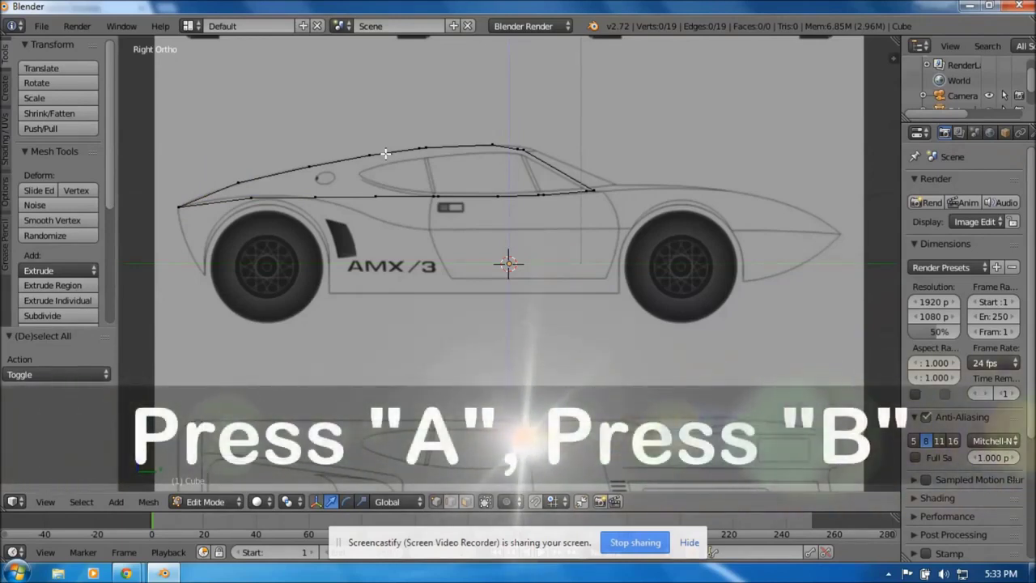
key(b)
drag(200, 95, 558, 248)
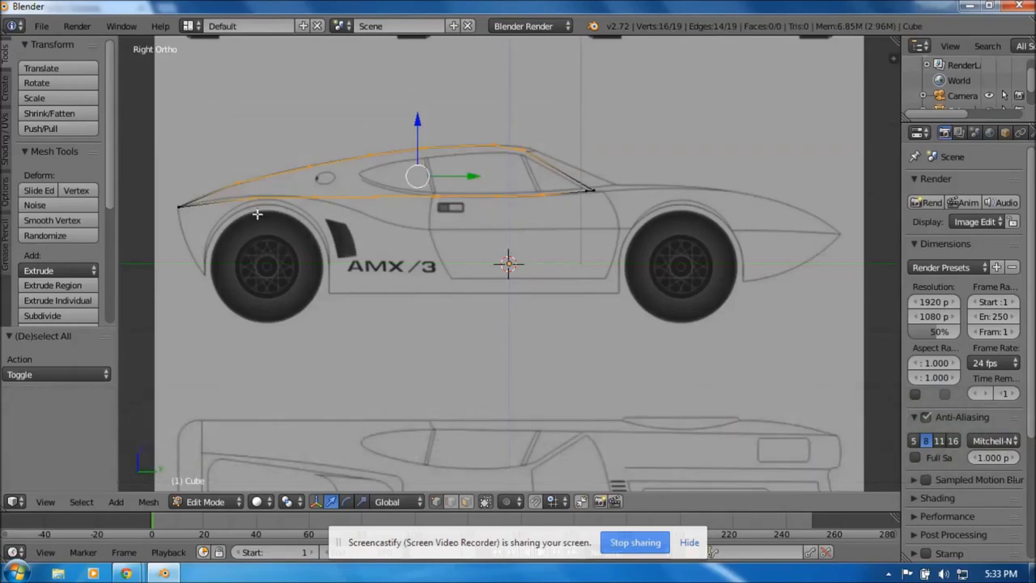
click(163, 505)
mouse_move(190, 296)
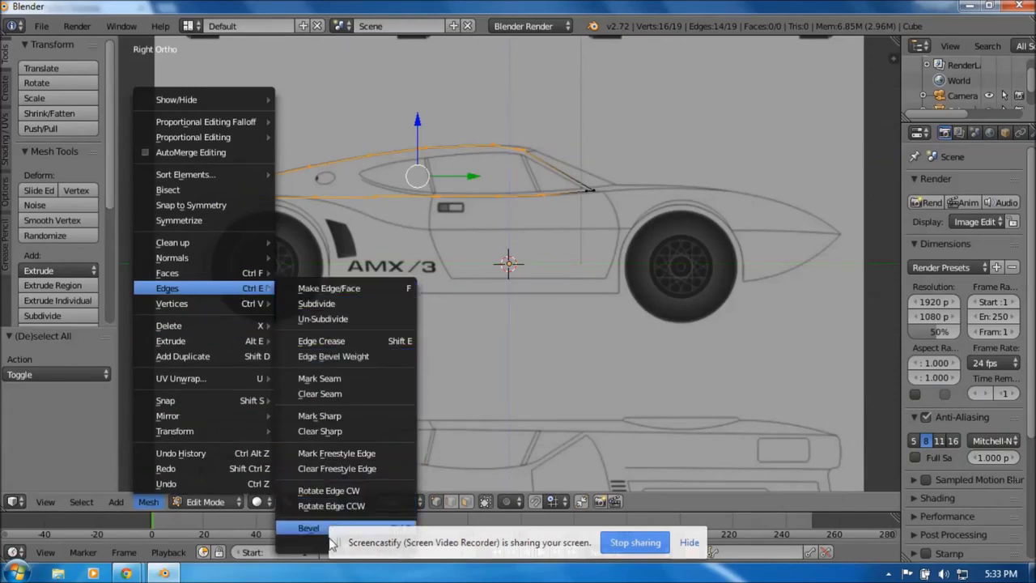
mouse_move(323, 534)
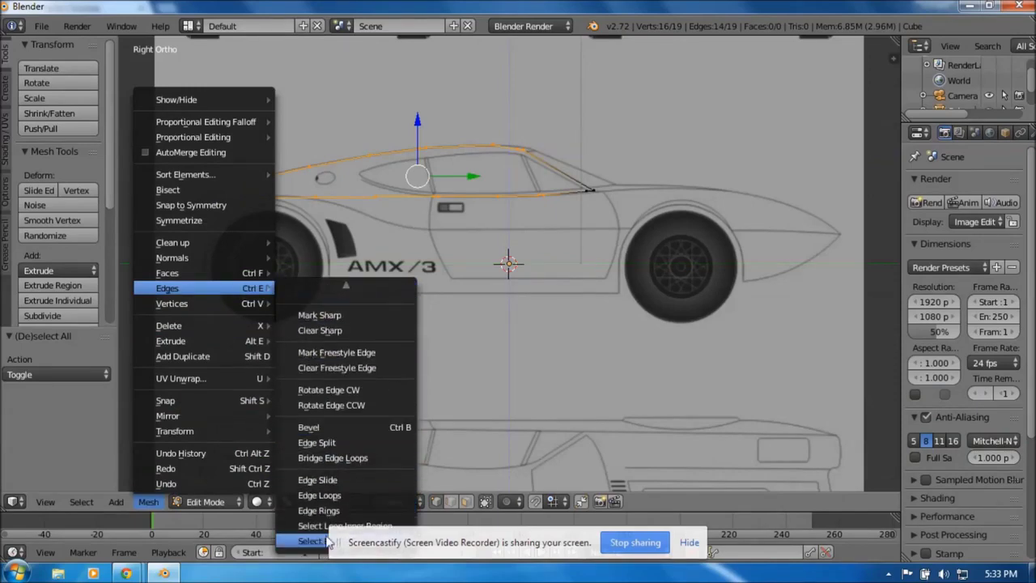
click(380, 458)
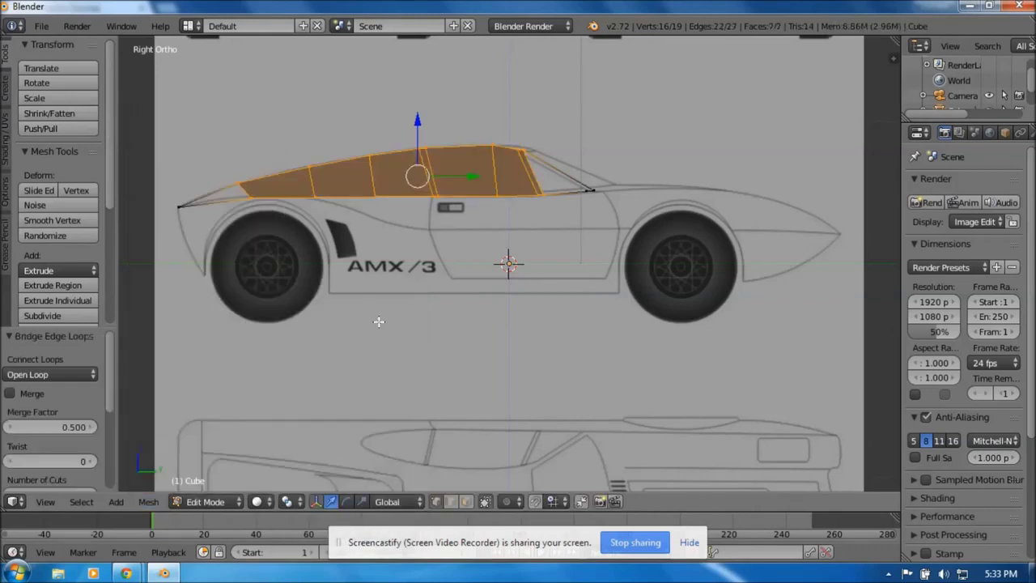
Select the whole outline and fill the open areas at the rear tip and windshield with faces.
key(a)
key(a)
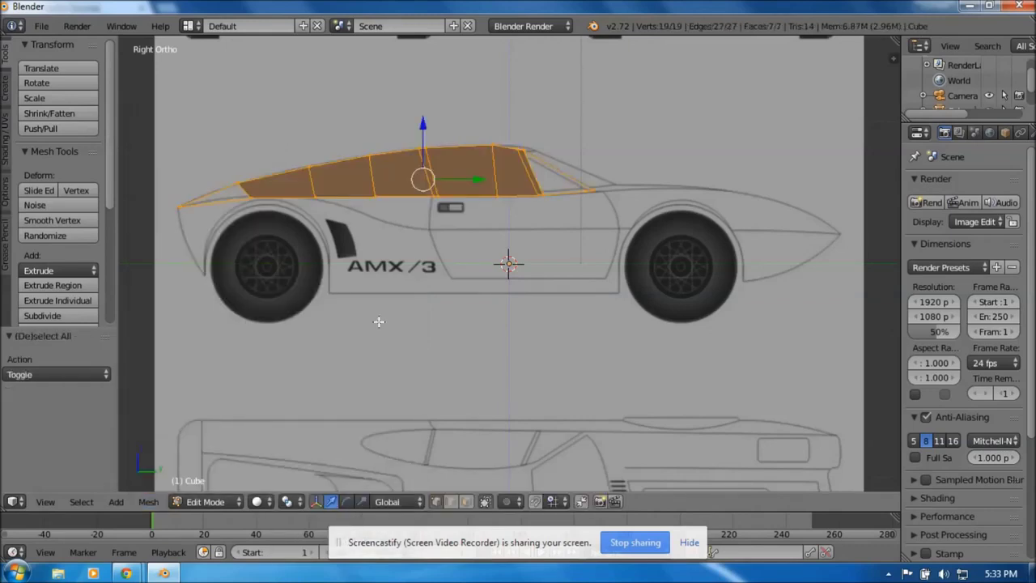
key(f)
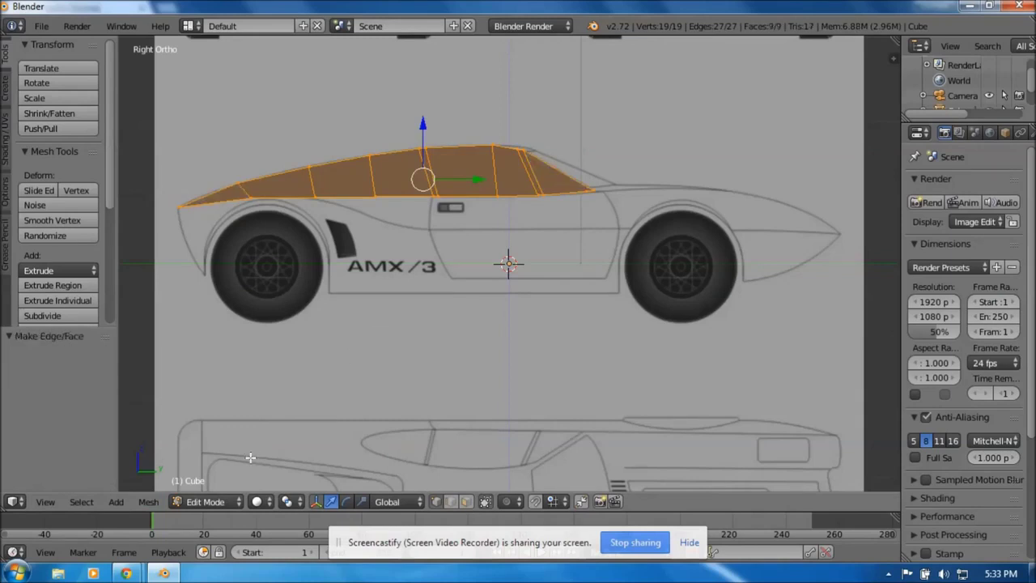
Switch the viewport to wireframe shading and knife-cut the section from the first roof vertex ahead of the rear tip to the front pillar's top.
click(260, 501)
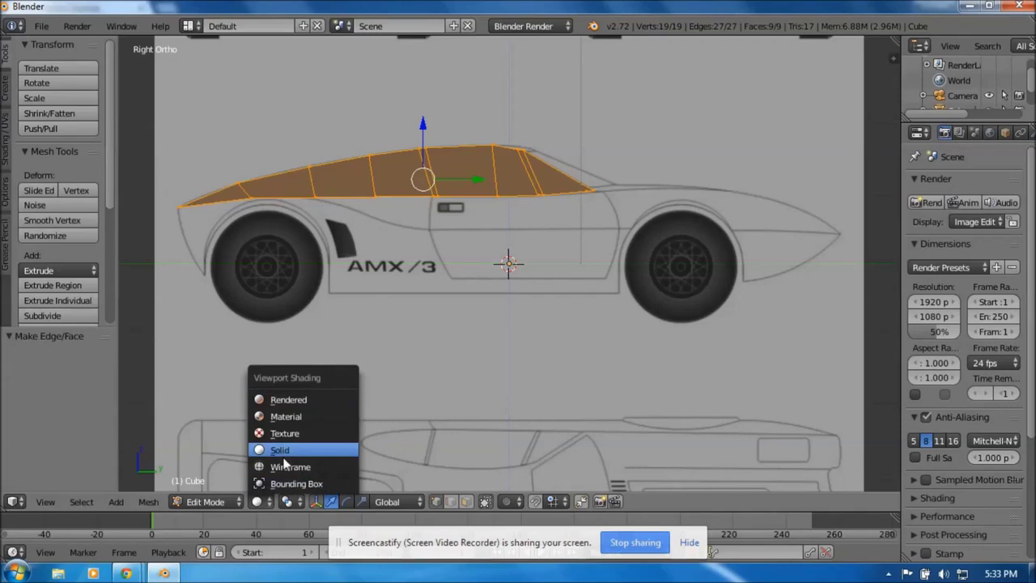
click(283, 467)
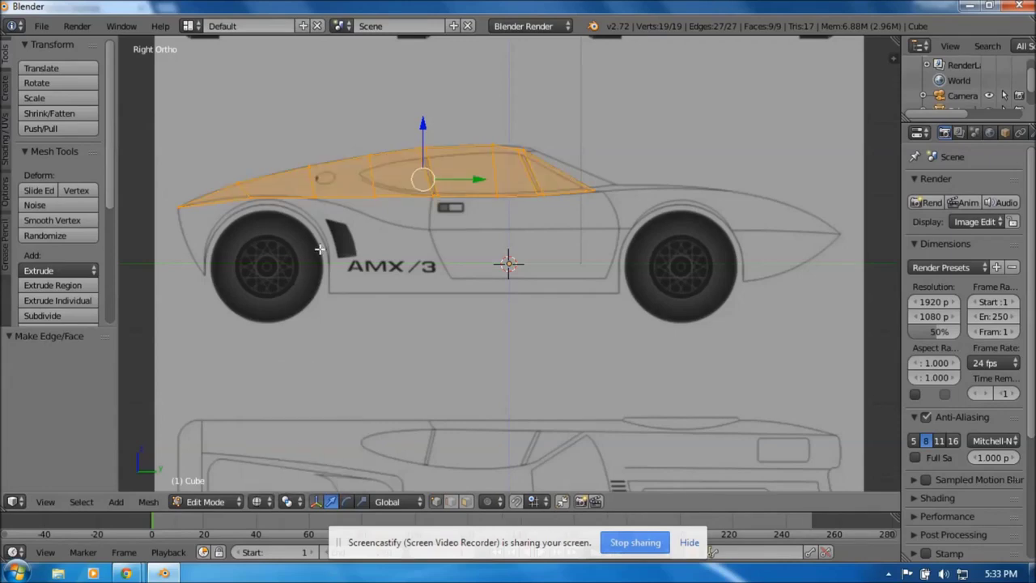
scroll(329, 241, up, 2)
shift+middle_drag(330, 241, 435, 279)
scroll(98, 135, down, 5)
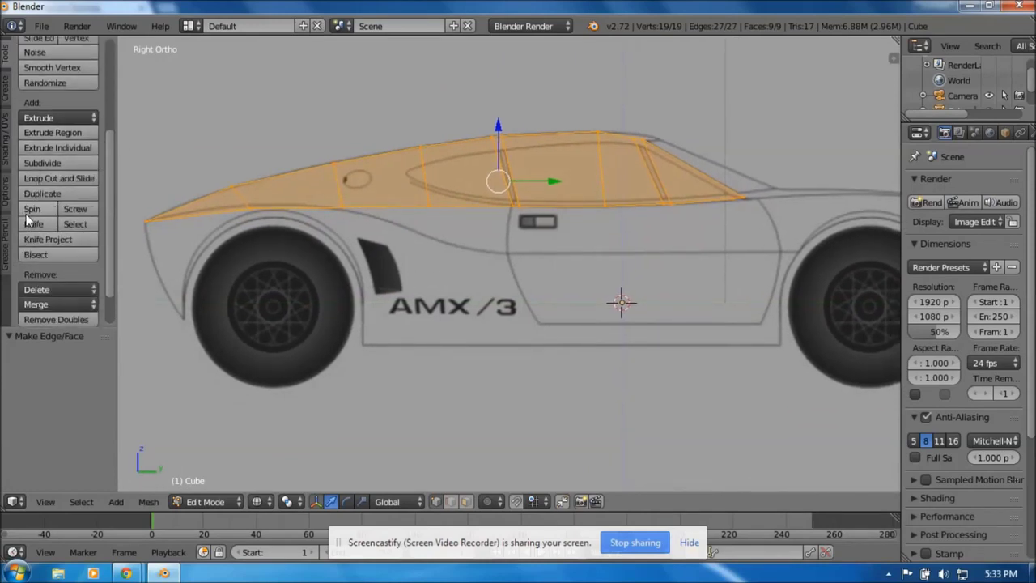
click(31, 223)
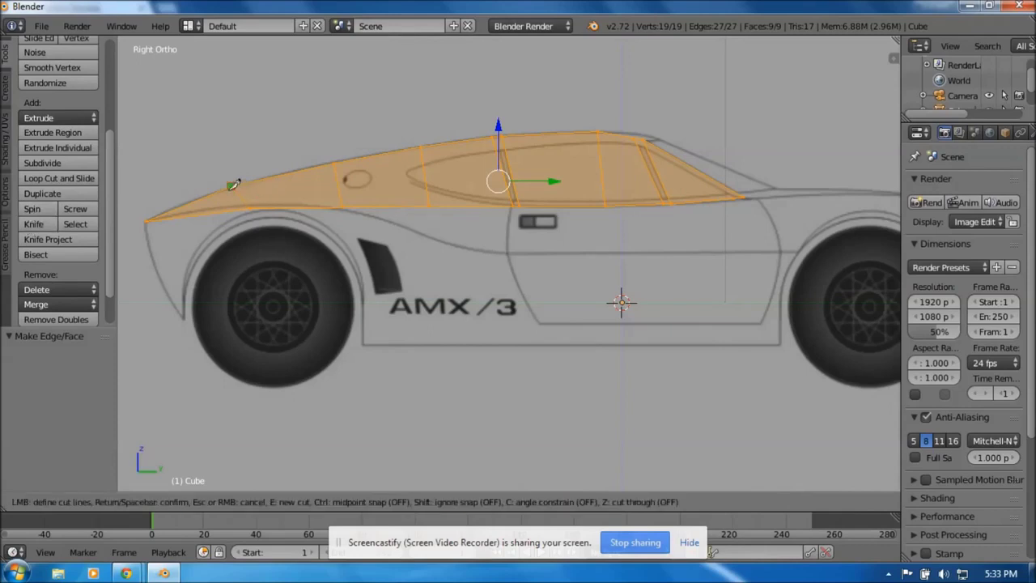
click(232, 185)
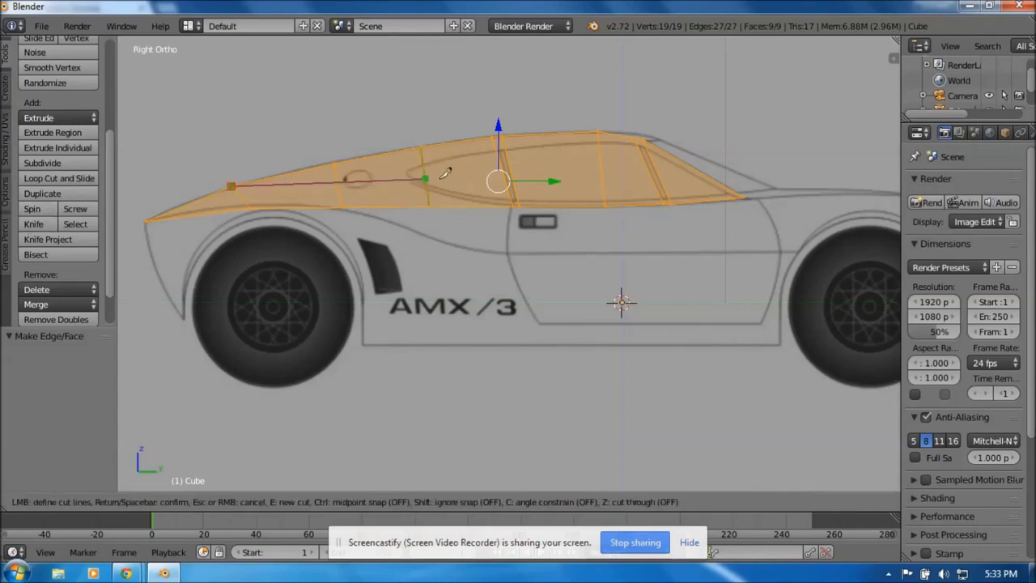
click(647, 146)
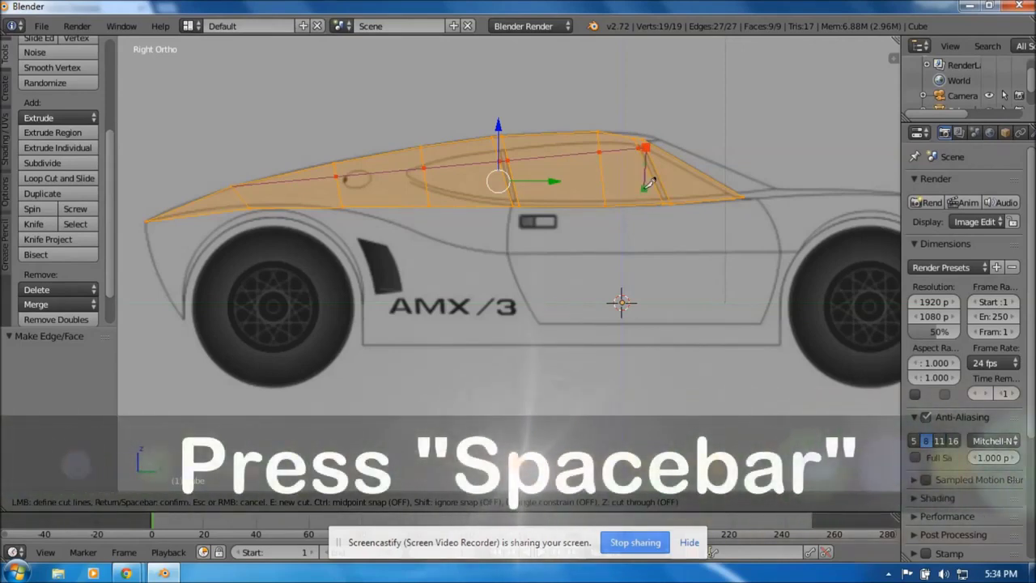
key(space)
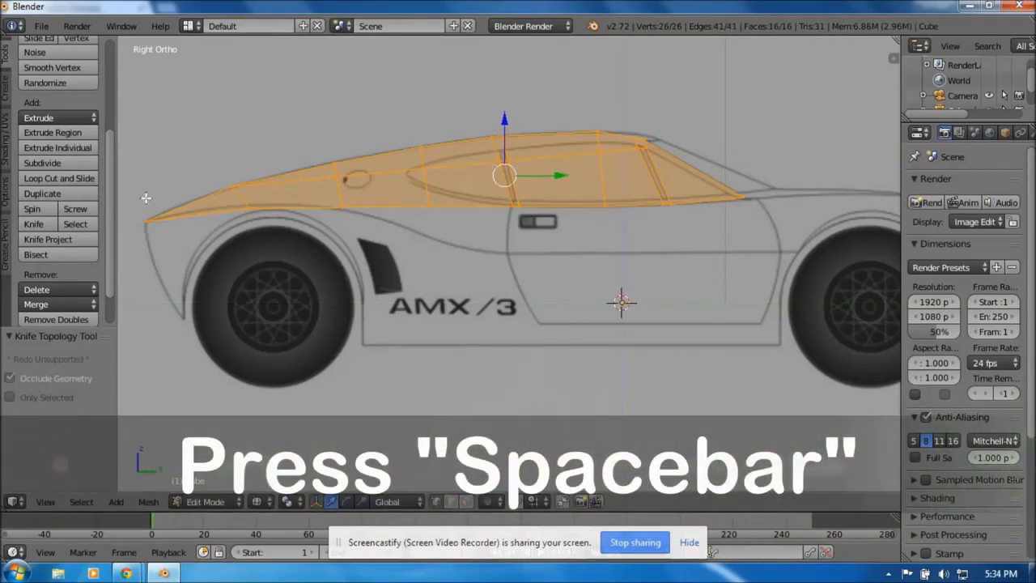
Knife-cut a second line below the first, from the roof edge near the rear tip to the upper windshield edge.
click(47, 220)
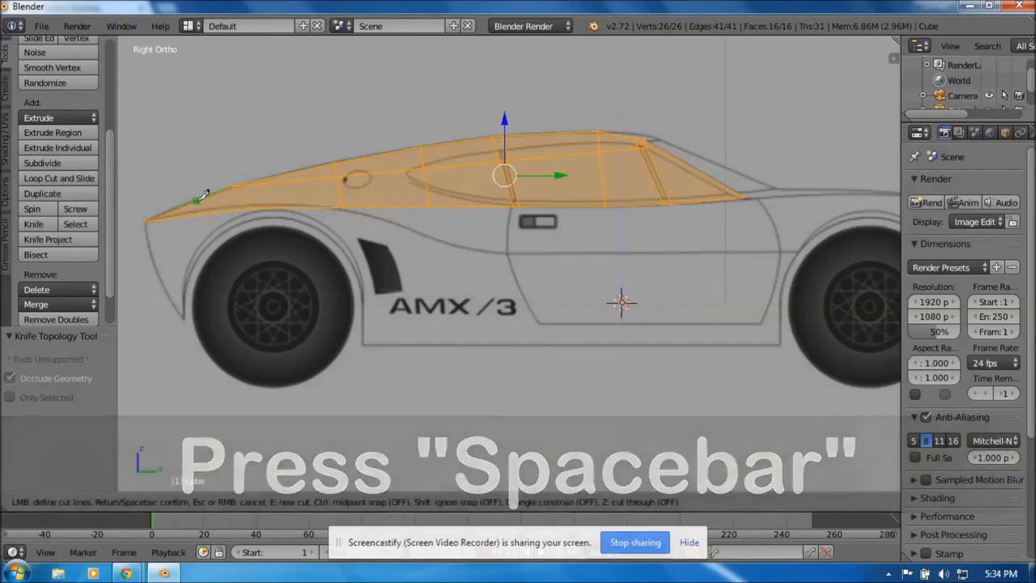
click(200, 197)
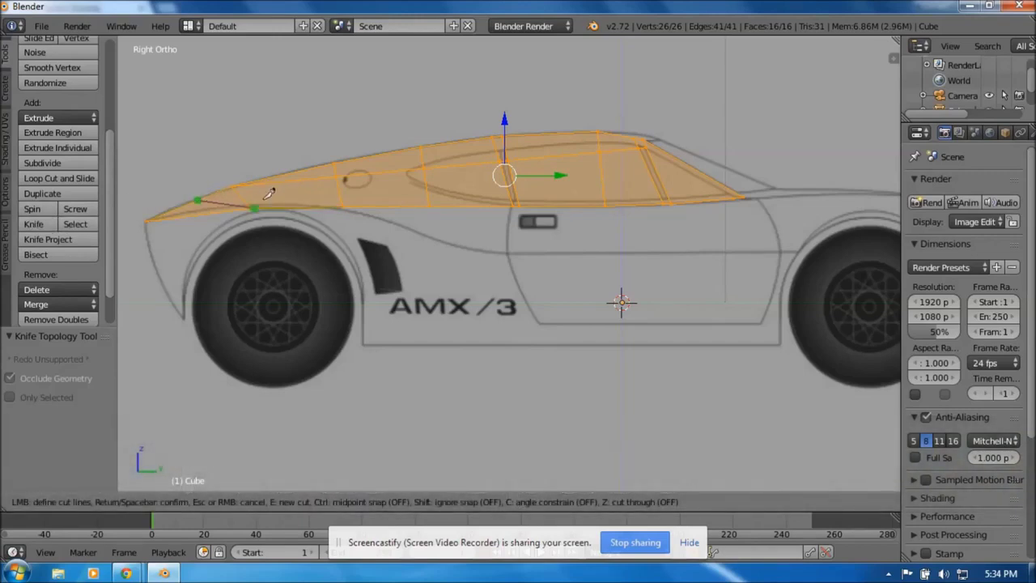
click(674, 154)
key(Return)
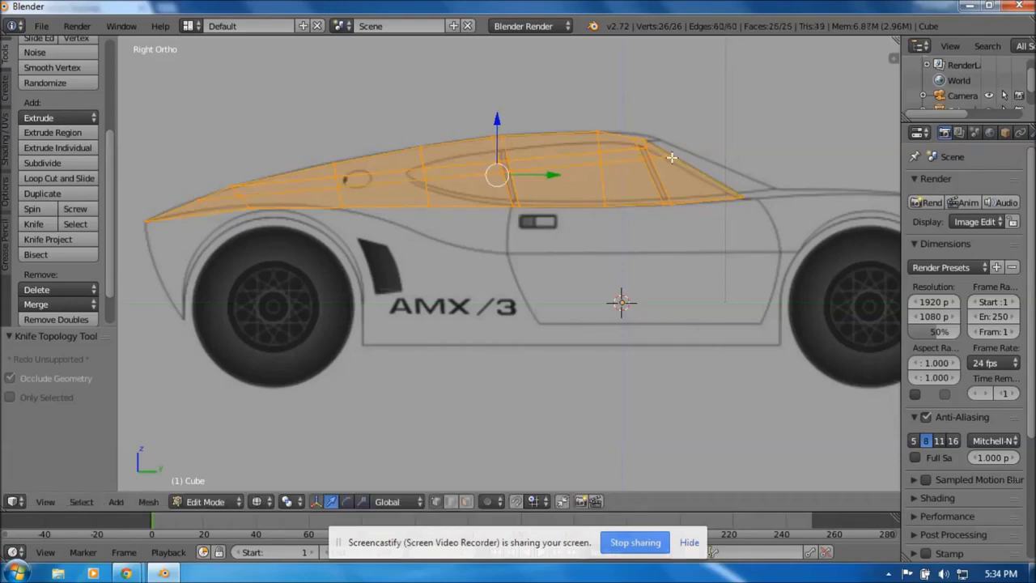
Deselect everything and vertex-slide the two cut vertices near the rear window tip onto its outline, upper one up about 0.16, lower one down about 0.17.
scroll(443, 196, up, 4)
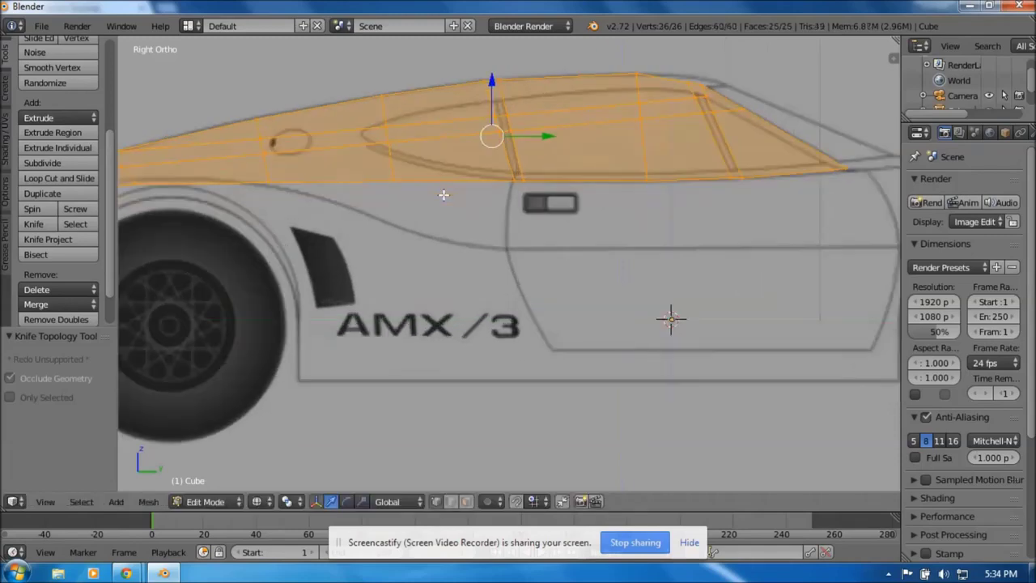
shift+middle_drag(470, 174, 410, 306)
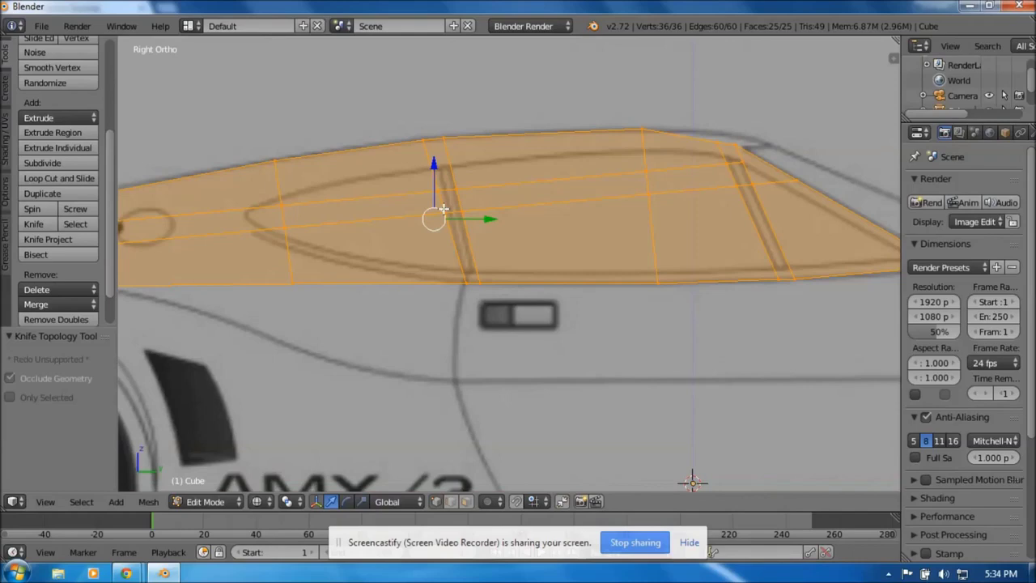
key(a)
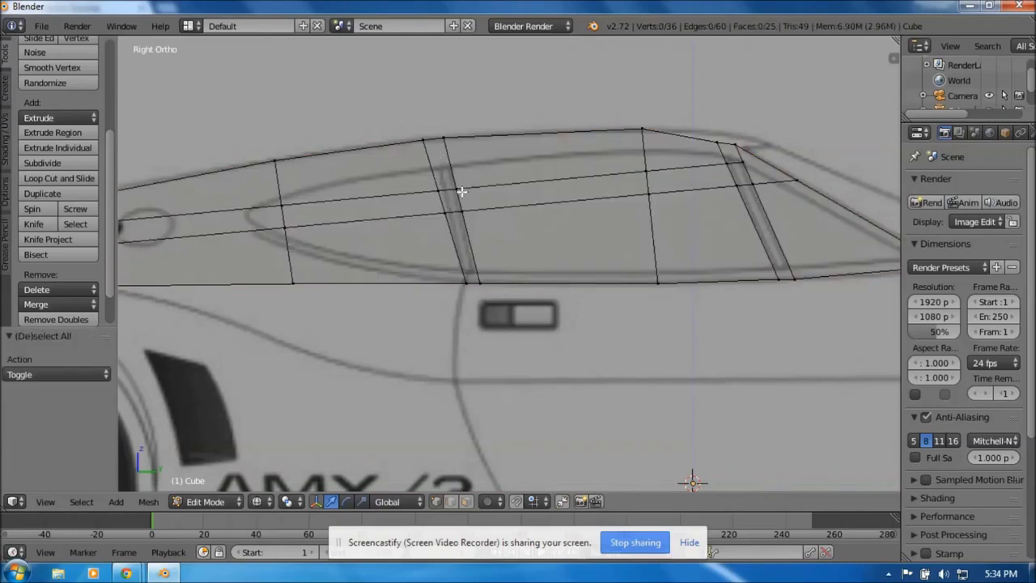
right_click(283, 205)
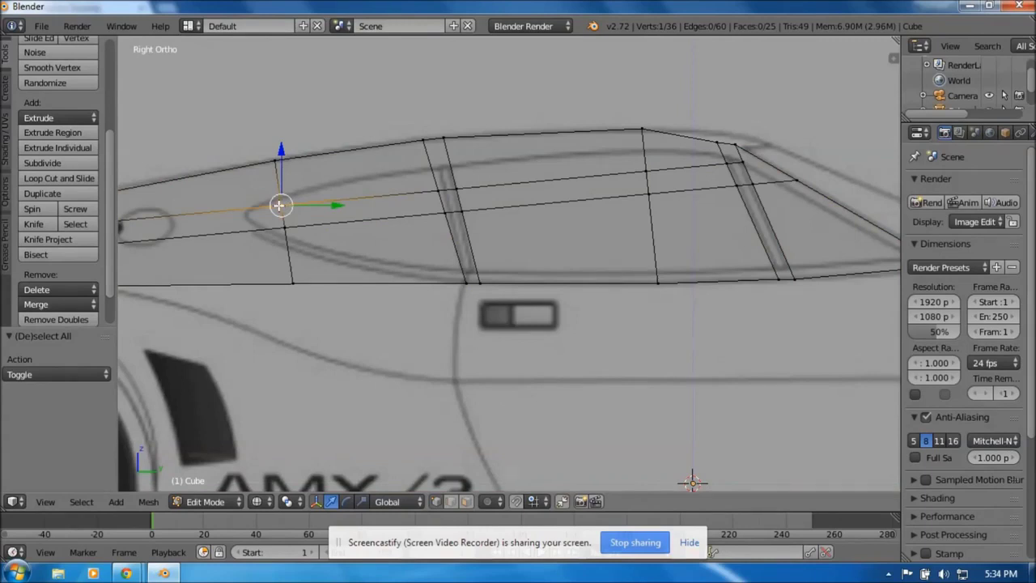
key(shift+v)
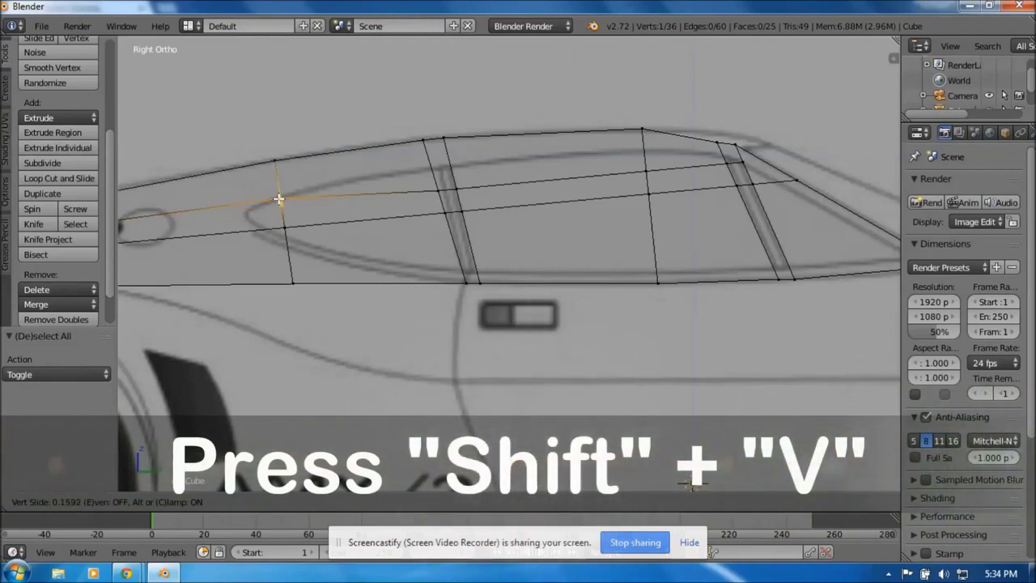
click(279, 198)
right_click(281, 226)
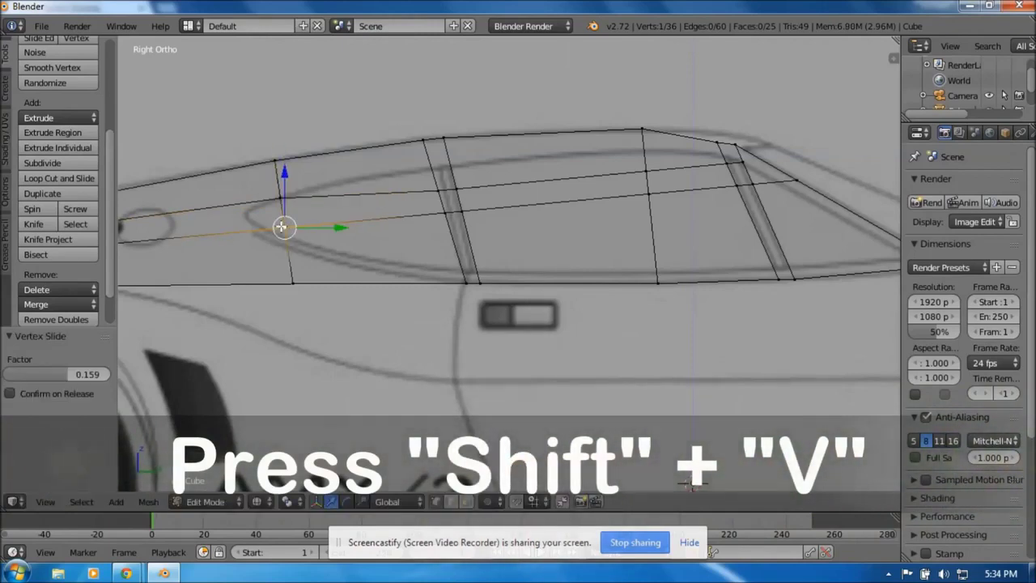
key(shift+v)
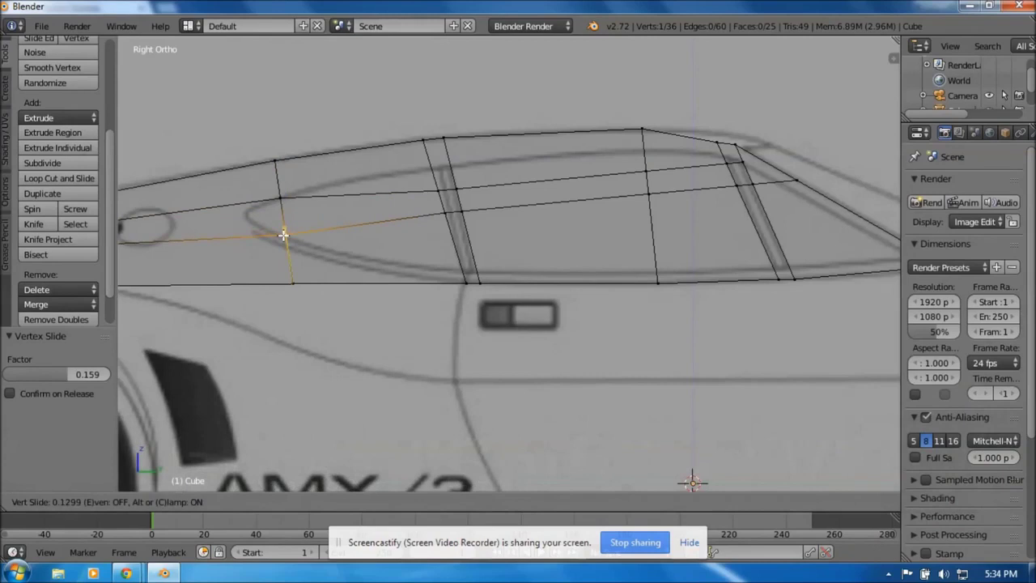
click(283, 237)
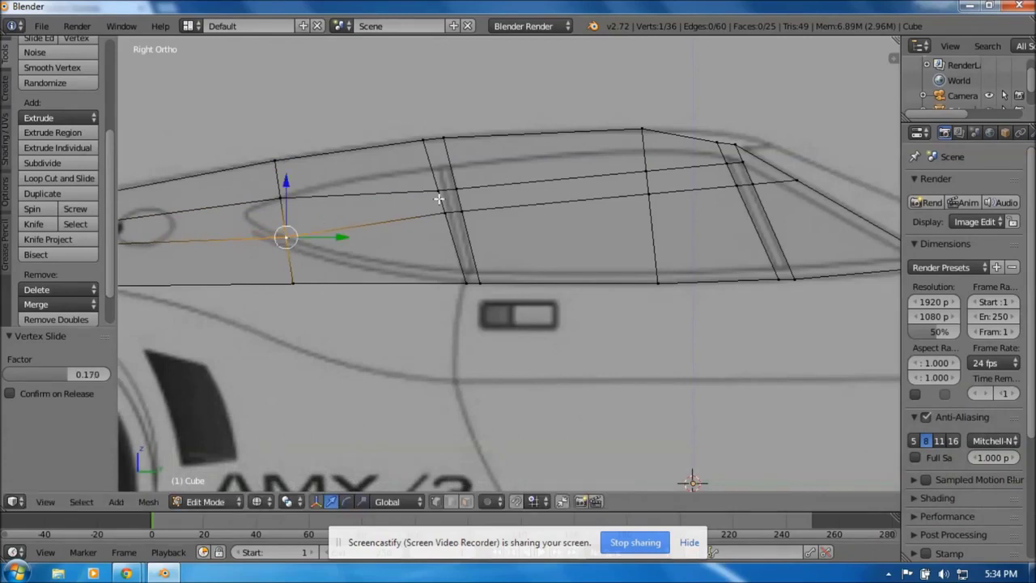
Slide the rear door pillar's upper vertex pair up about 0.44 and its lower pair down about 0.85 to the window outline.
right_click(438, 197)
shift+right_click(456, 188)
key(shift+v)
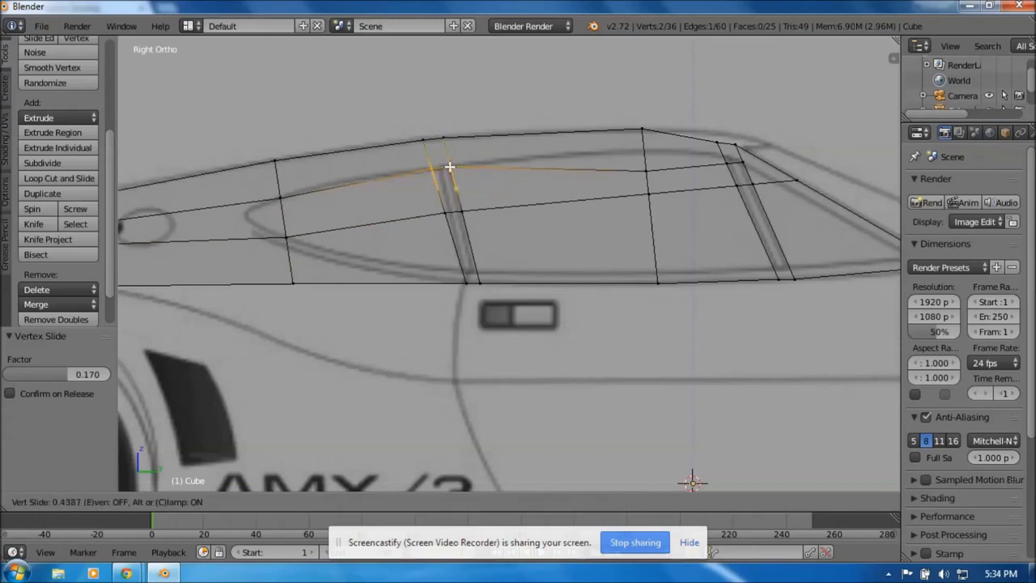
click(449, 166)
right_click(452, 212)
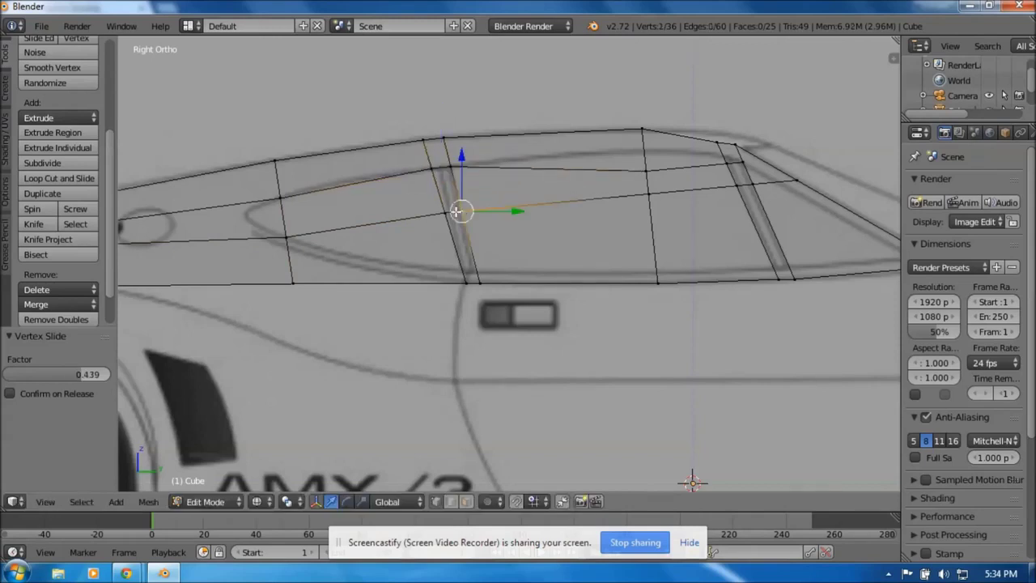
key(shift+v)
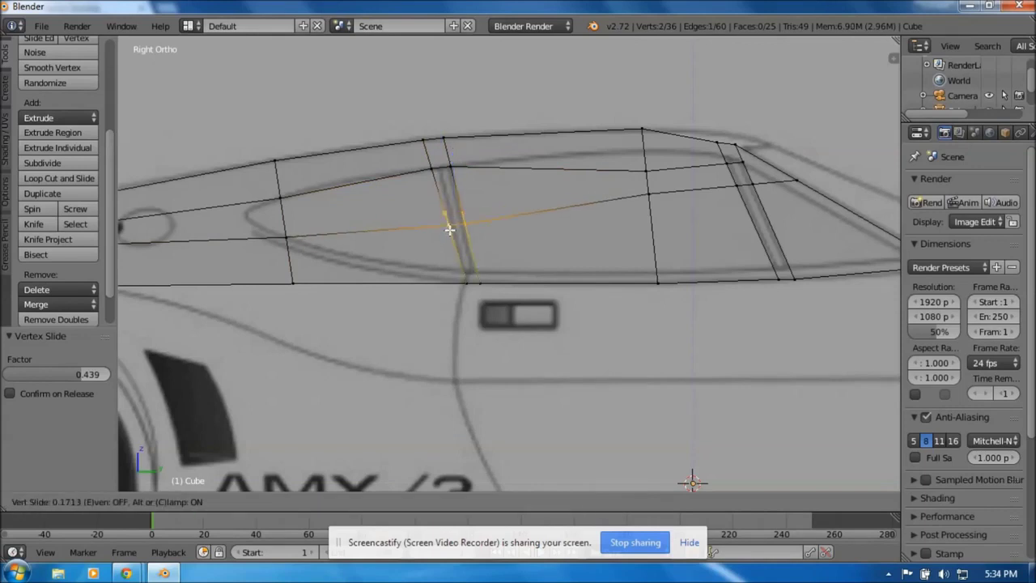
click(456, 275)
Slide the mid-door line's lower vertex down about 0.86 and its upper vertex up about 0.47 to match the window outline.
right_click(650, 193)
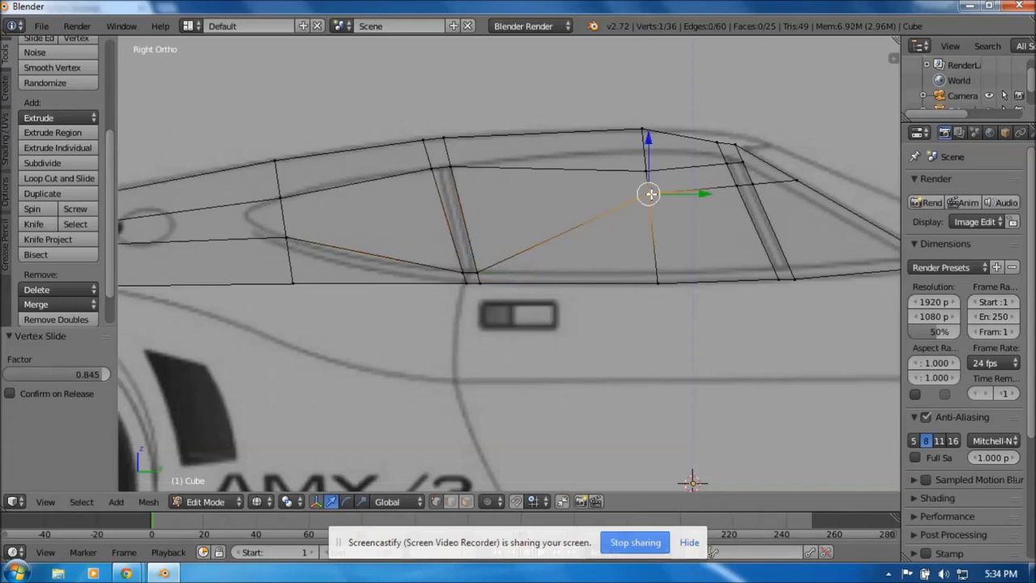
key(shift+v)
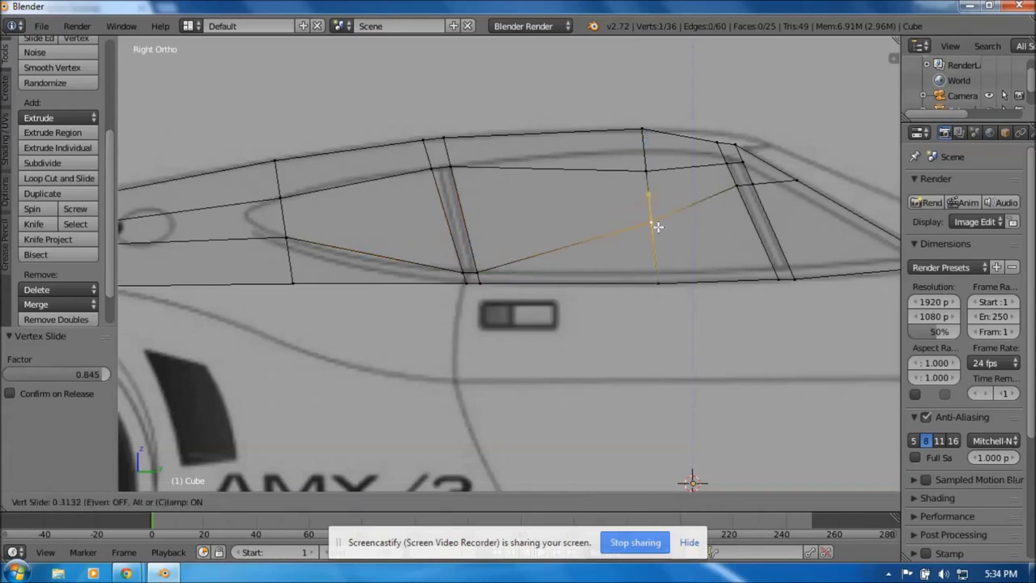
click(662, 270)
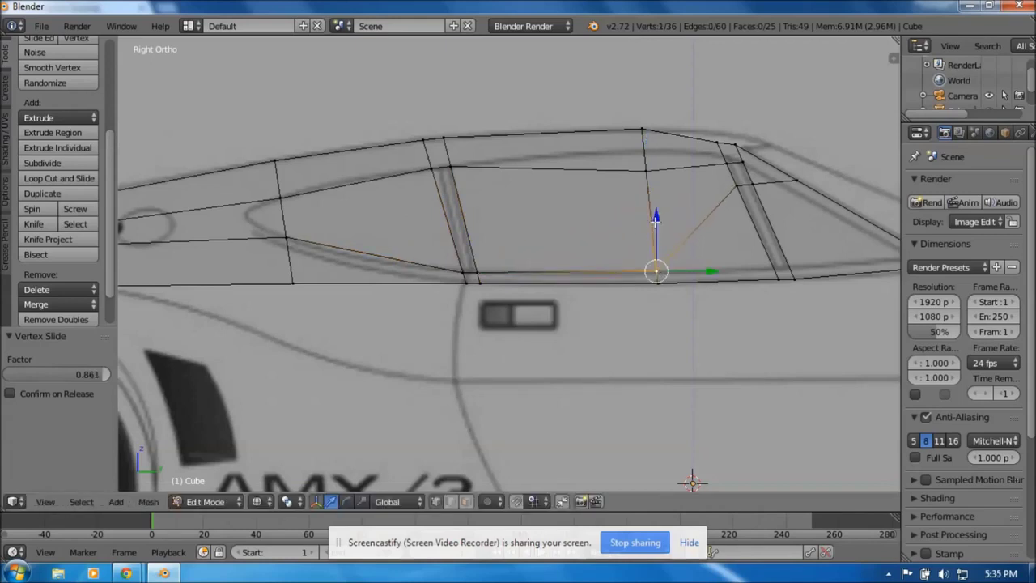
right_click(644, 170)
key(shift+v)
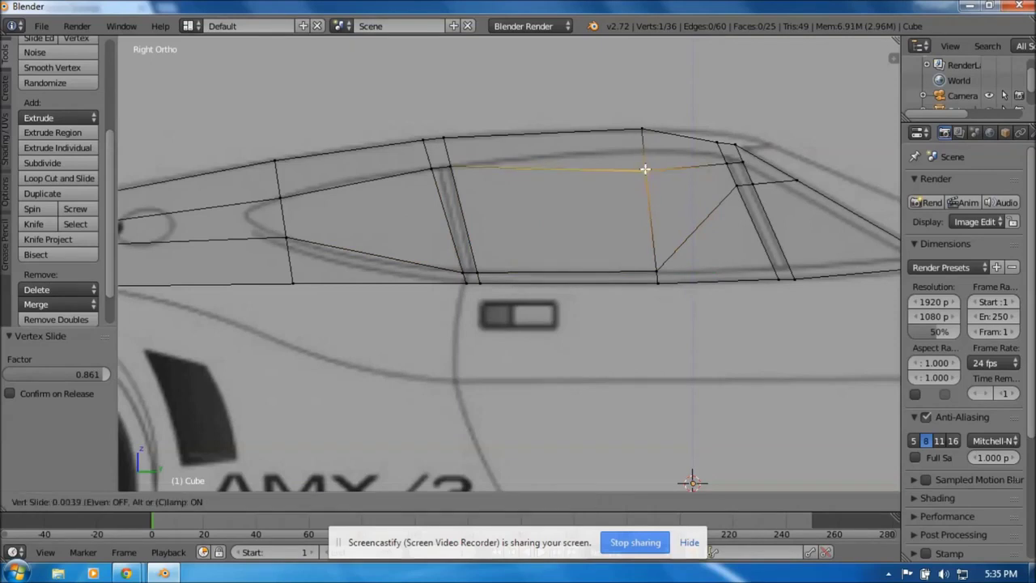
click(641, 151)
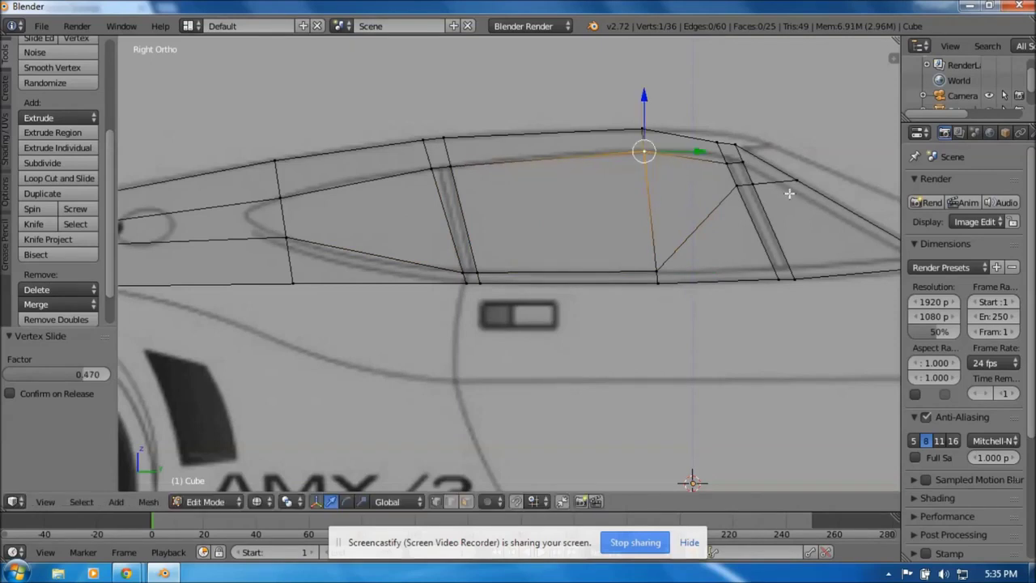
Slide the front pillar's lower vertex pair down about 0.88 to the window's lower line and its upper rear vertex up about 0.31.
shift+right_click(740, 186)
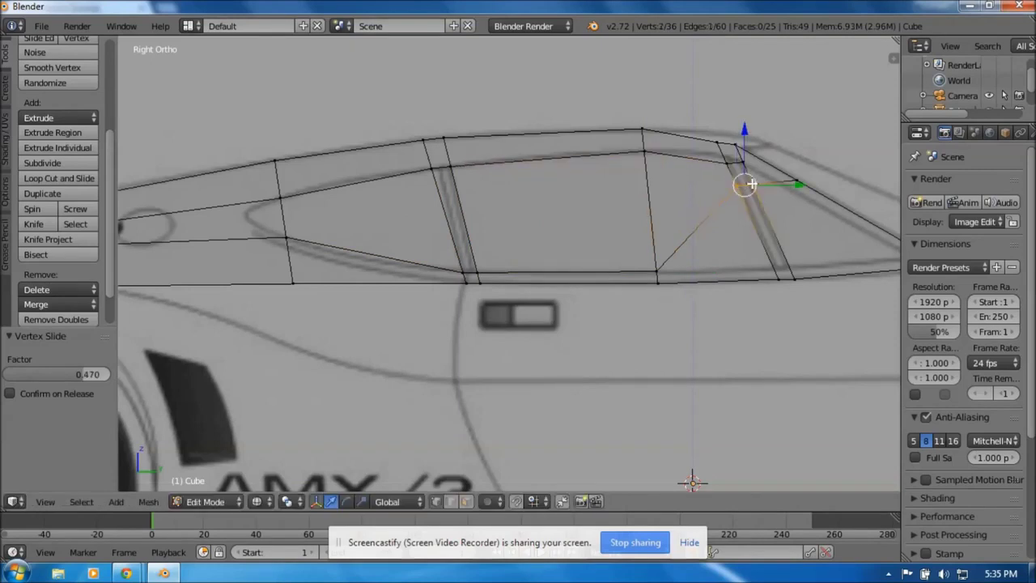
key(shift+v)
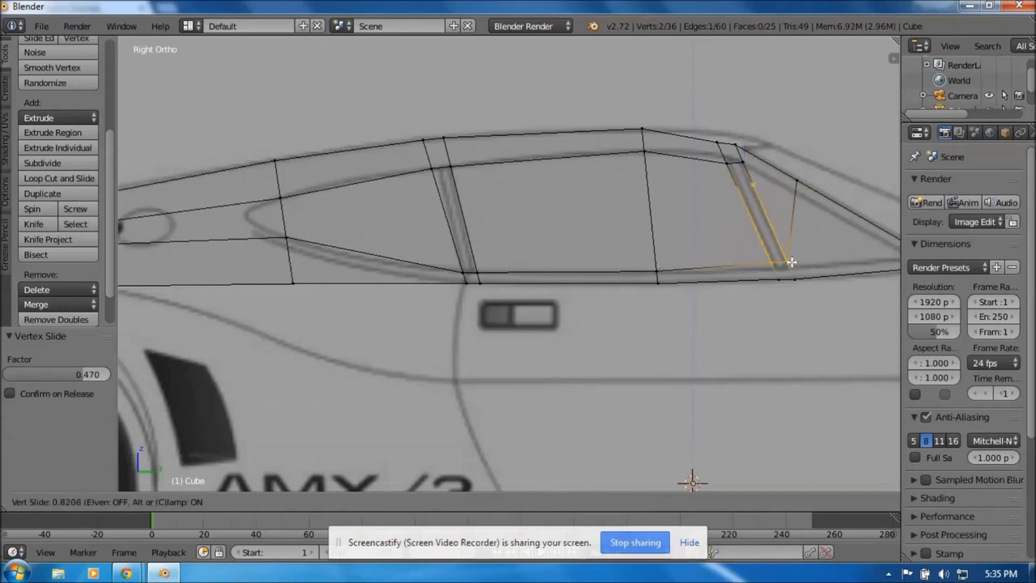
click(792, 267)
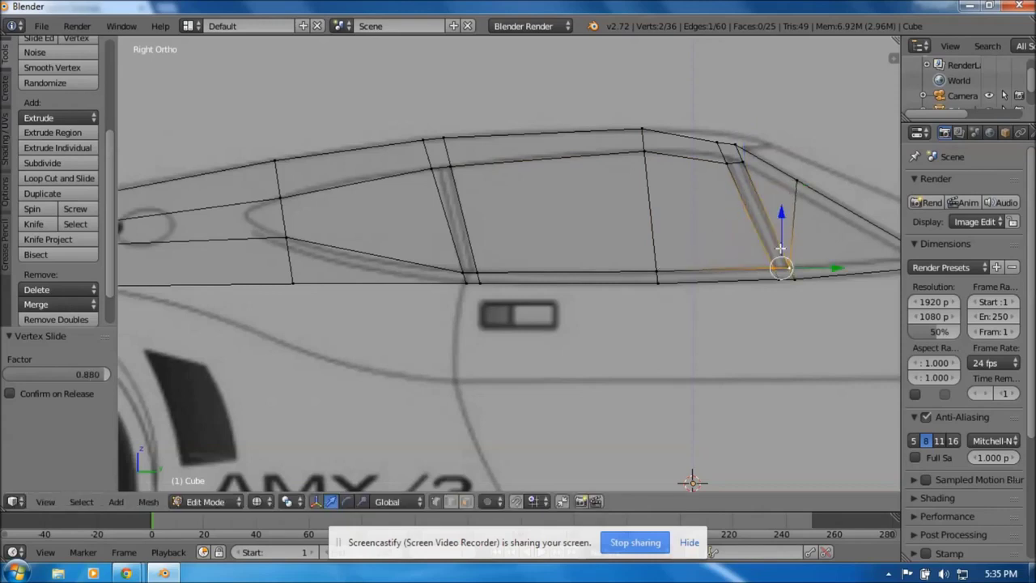
right_click(727, 163)
key(shift+v)
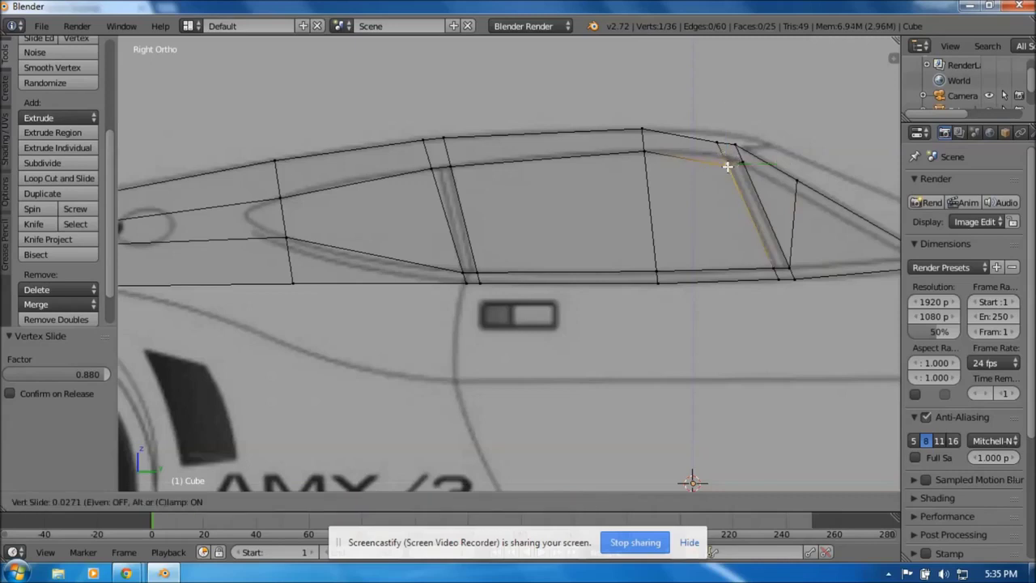
click(723, 156)
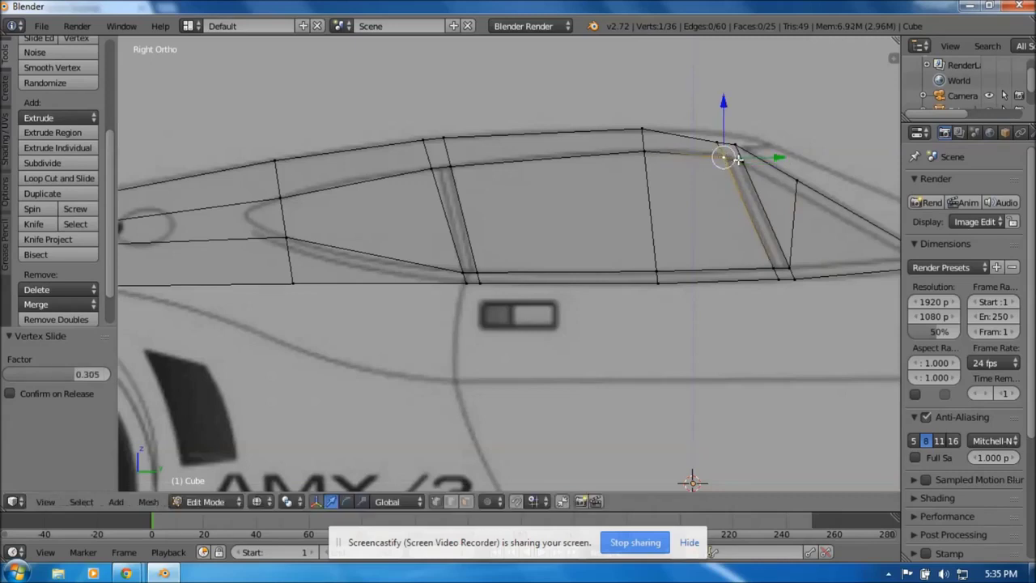
Slide the cut vertex on the windshield edge about 0.9 down toward the front corner of the side window.
shift+middle_drag(810, 199, 522, 213)
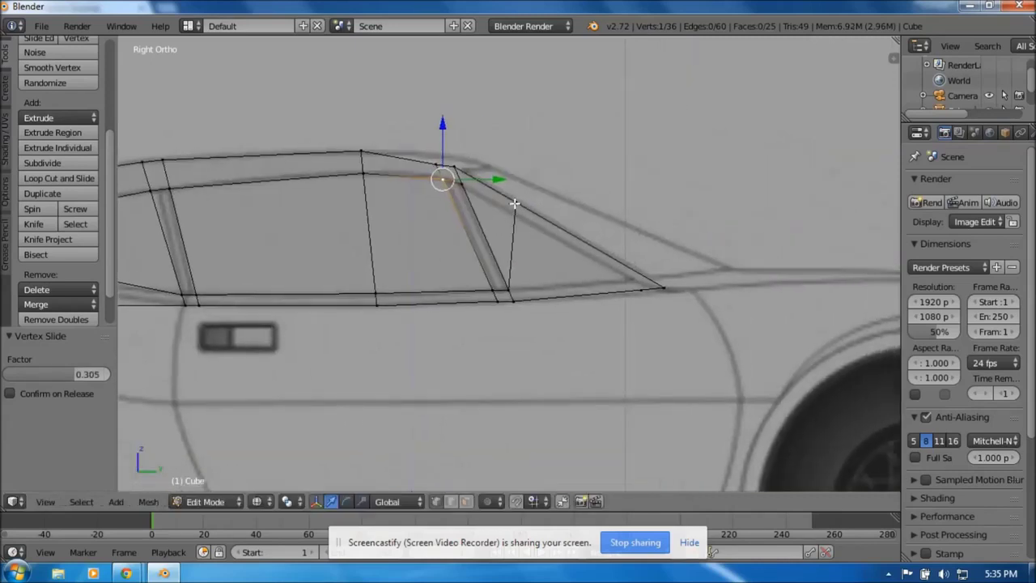
right_click(514, 203)
key(shift+v)
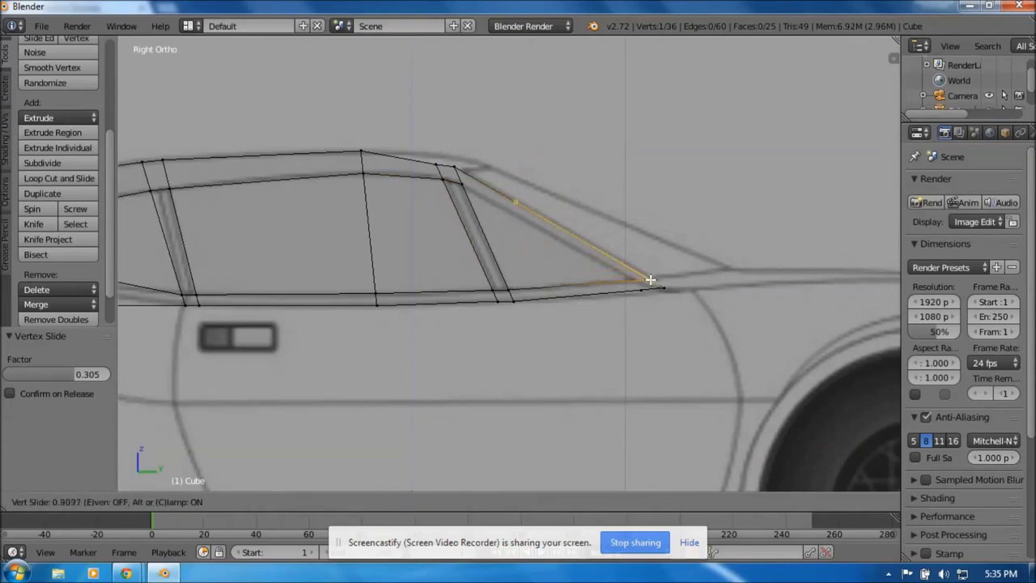
click(649, 278)
shift+middle_drag(288, 245, 624, 237)
shift+middle_drag(388, 254, 515, 241)
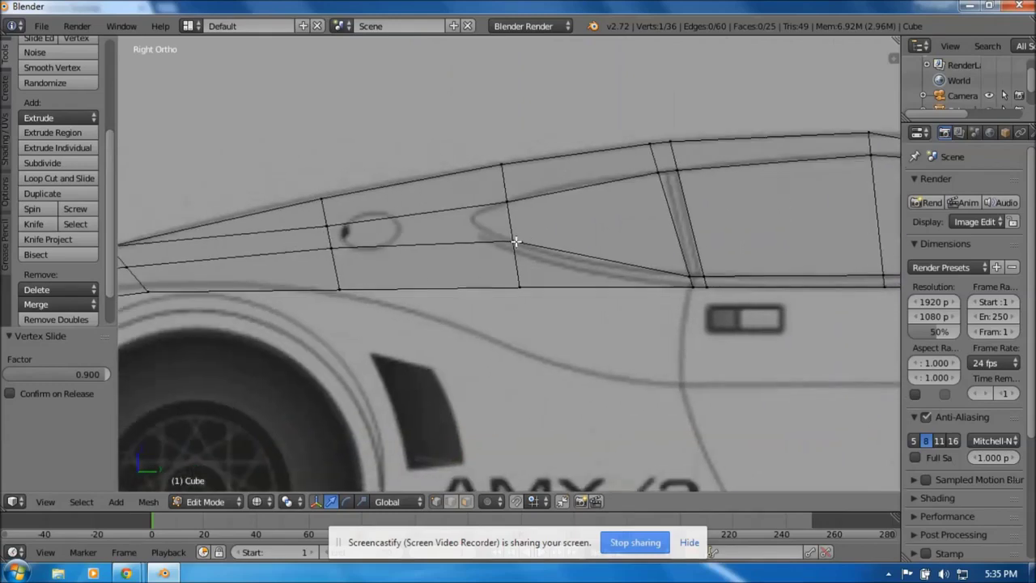
scroll(516, 241, down, 4)
shift+middle_drag(580, 275, 484, 277)
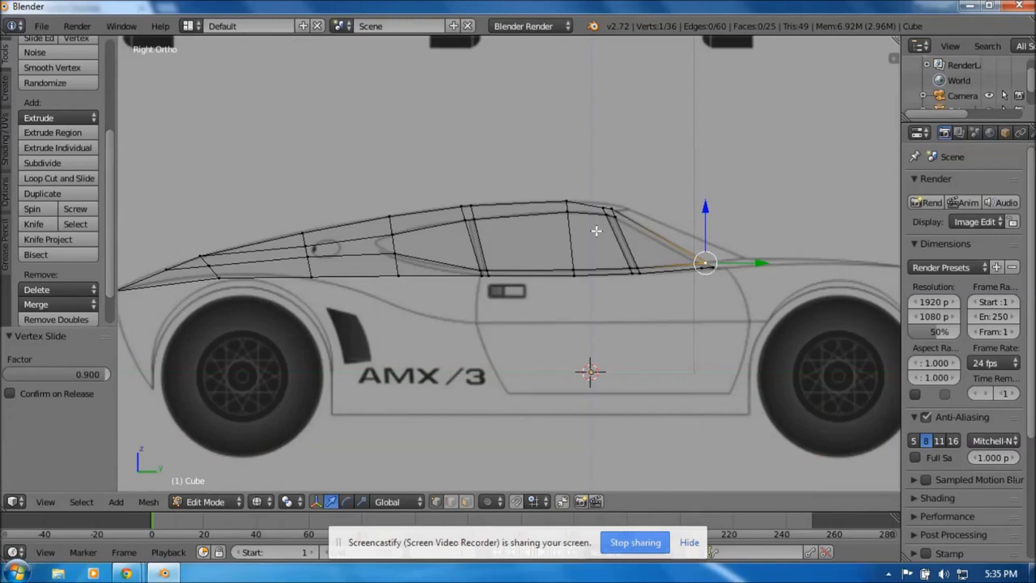
scroll(595, 230, up, 4)
scroll(594, 223, down, 3)
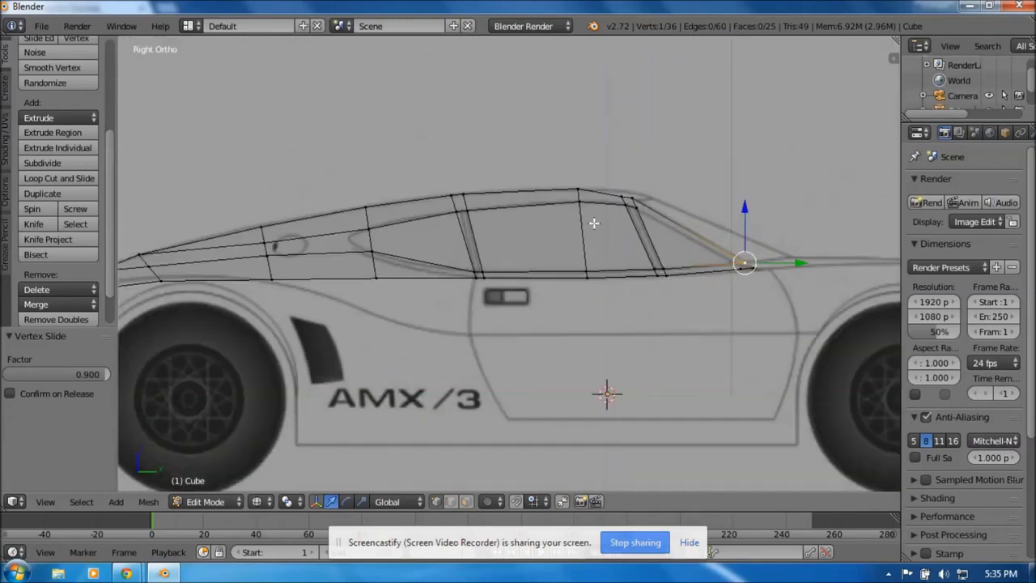
scroll(594, 222, up, 3)
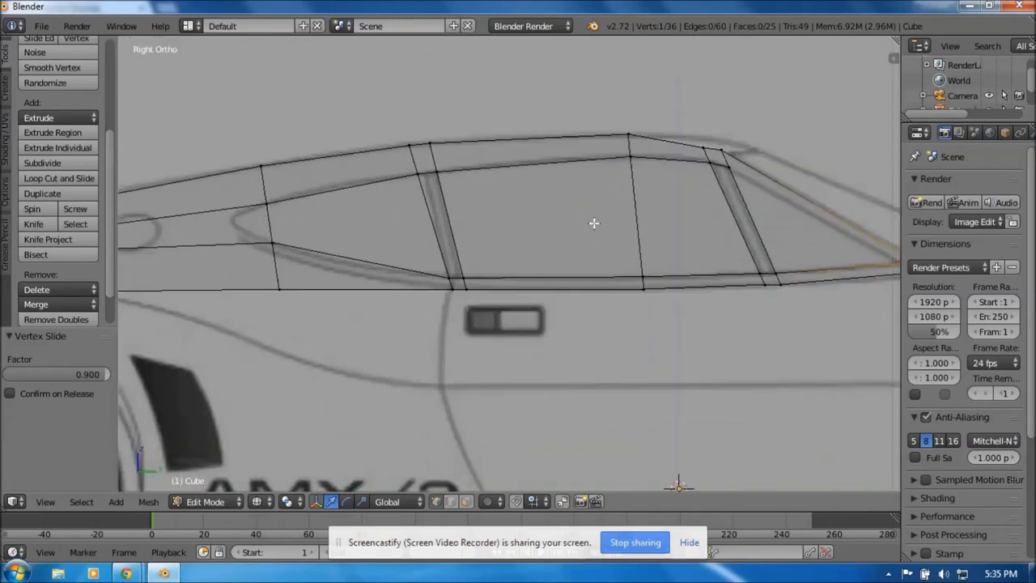
scroll(594, 223, down, 3)
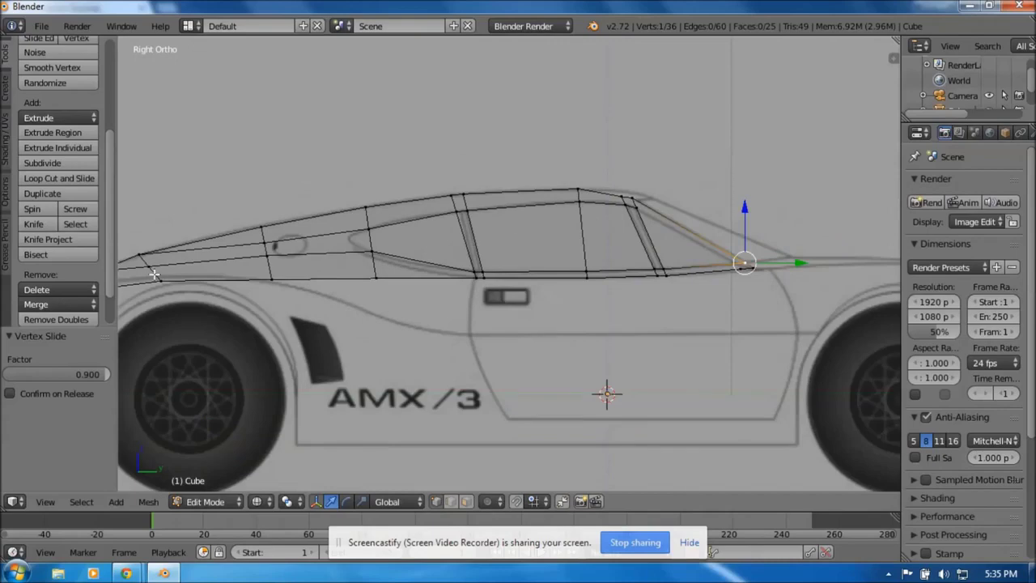
Knife-cut the whole selected side mesh from the front pillar's upper vertex down the windshield line to the side window's front corner.
shift+middle_drag(153, 275, 253, 239)
scroll(253, 239, up, 1)
scroll(253, 239, down, 3)
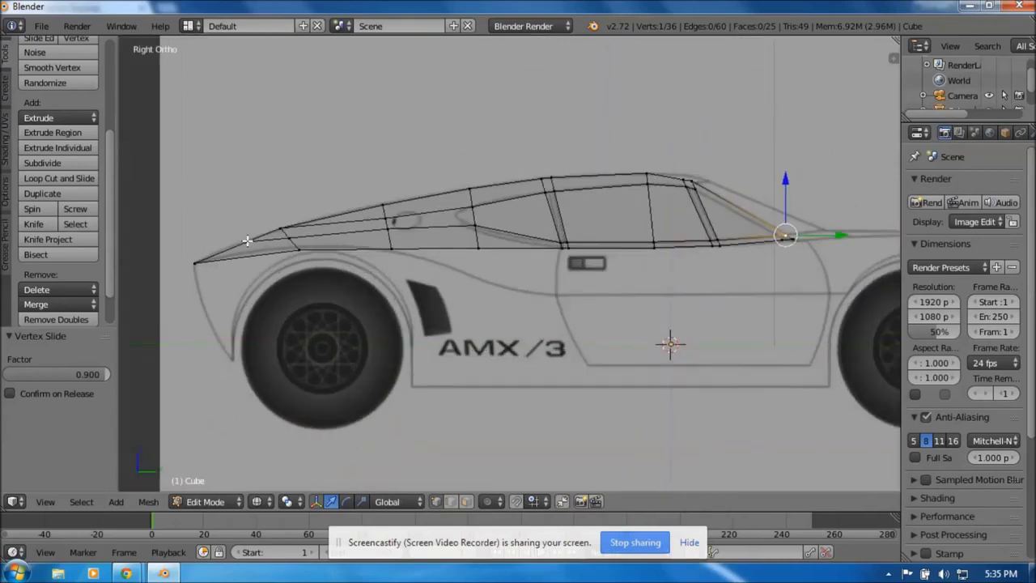
key(a)
key(a)
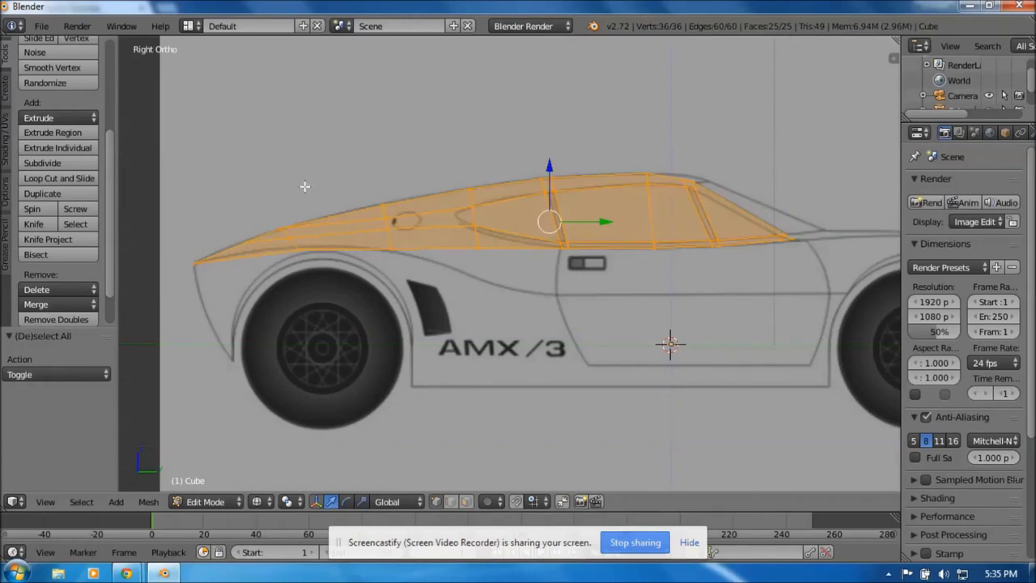
click(39, 228)
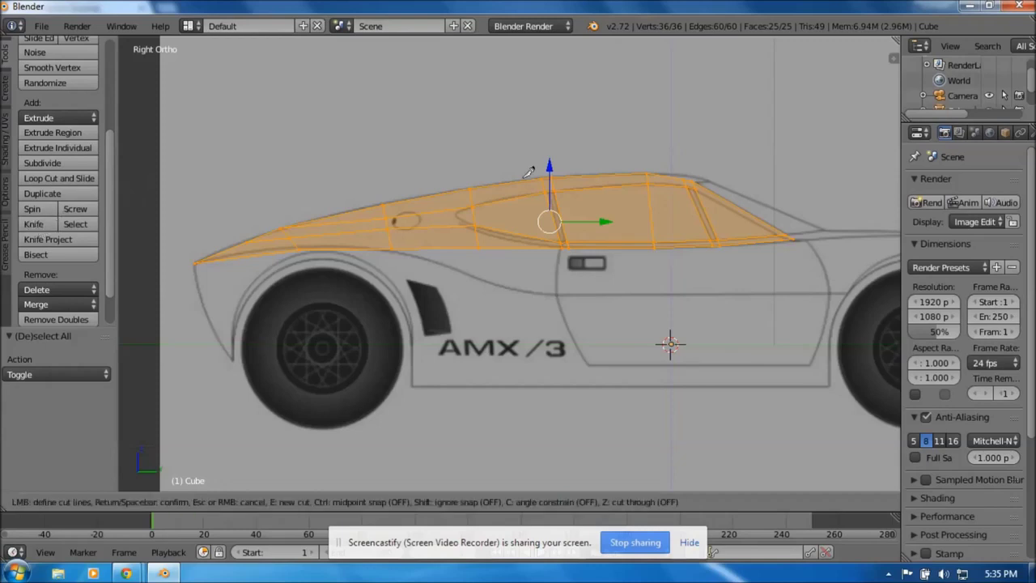
click(696, 187)
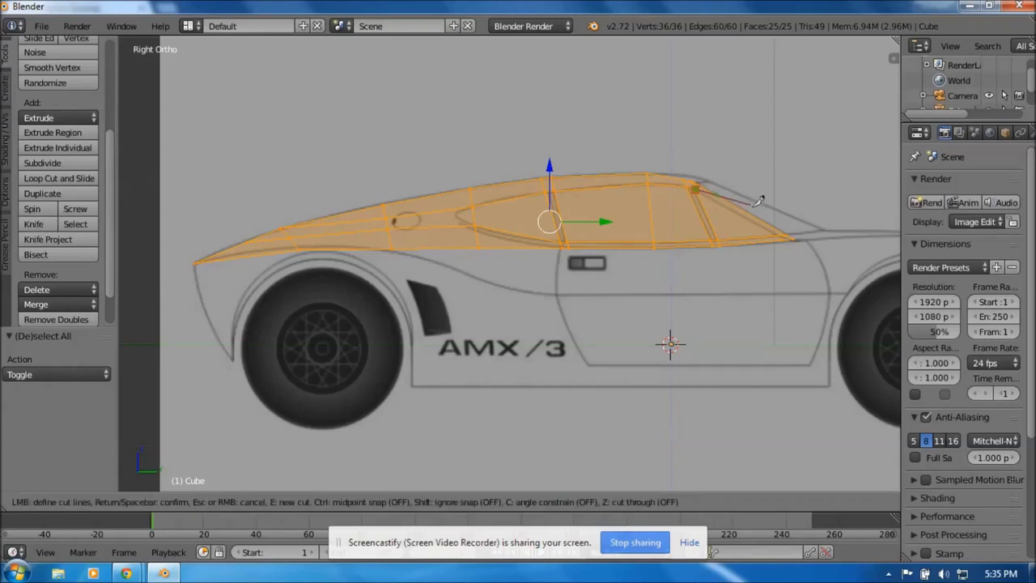
click(784, 236)
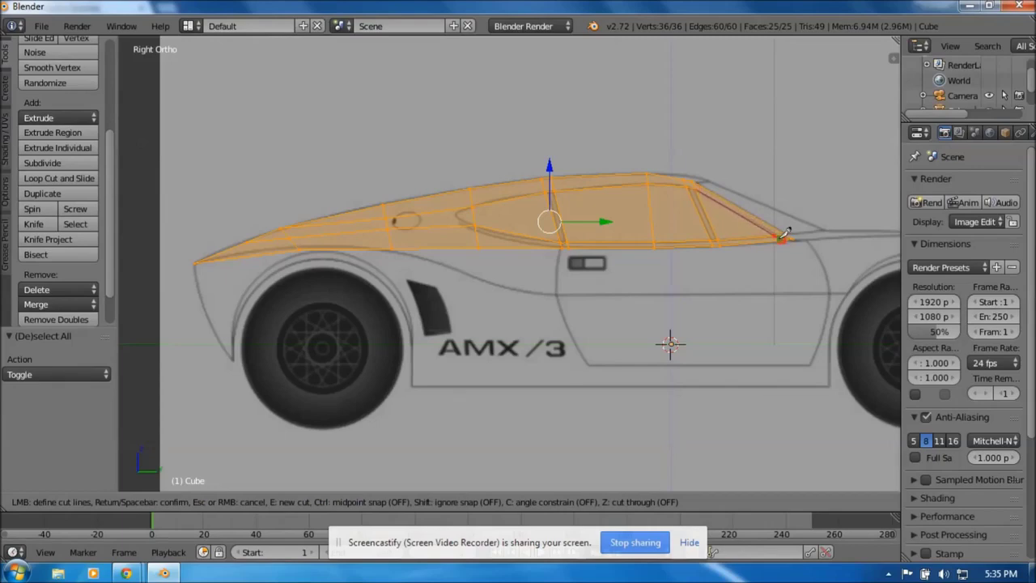
key(Return)
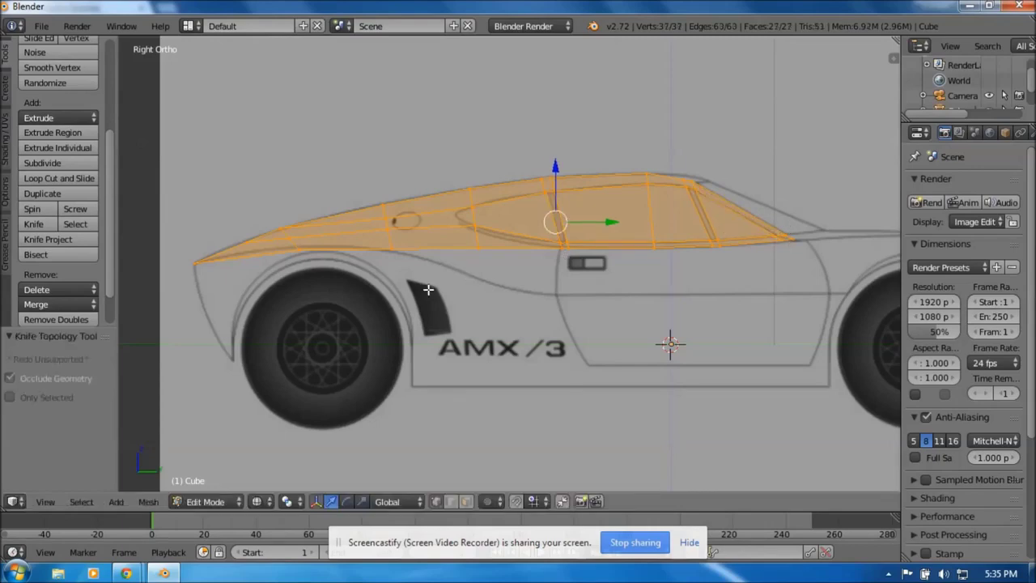
In front view, move the whole side mesh about -4.278 in X and 3.944 in Z onto the blueprint's front-view car.
click(41, 502)
click(64, 395)
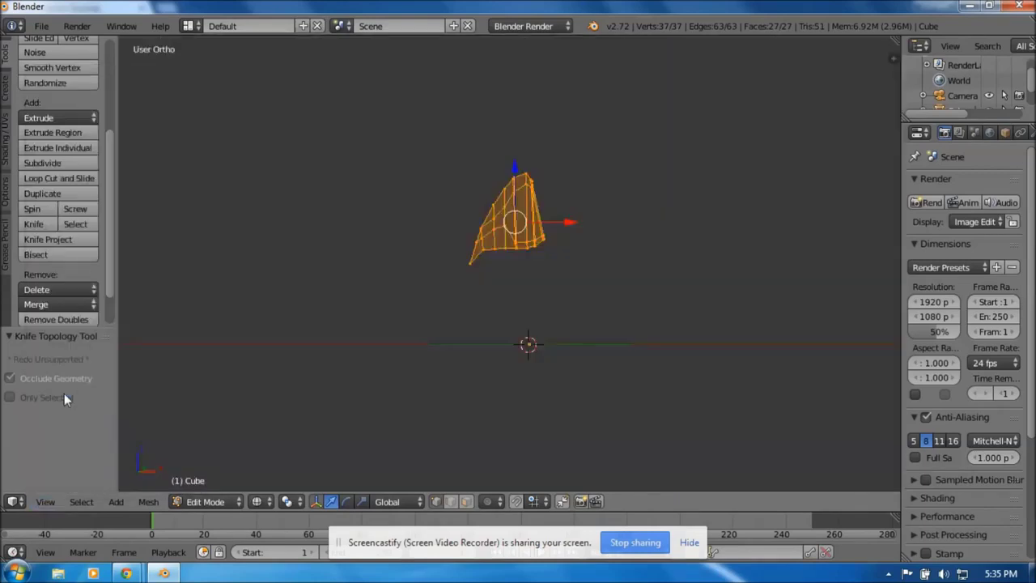
key(KP_1)
scroll(395, 226, down, 6)
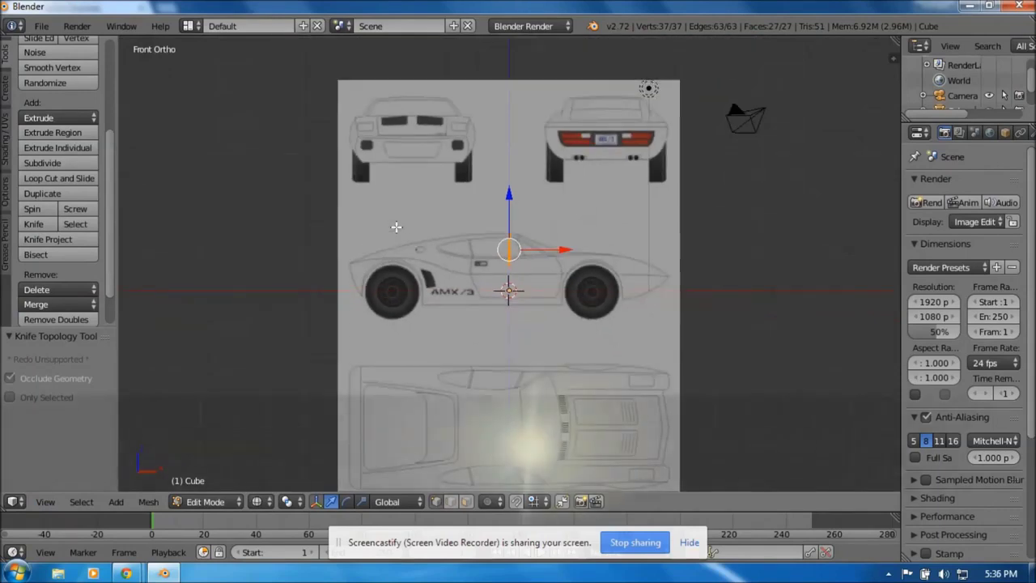
key(g)
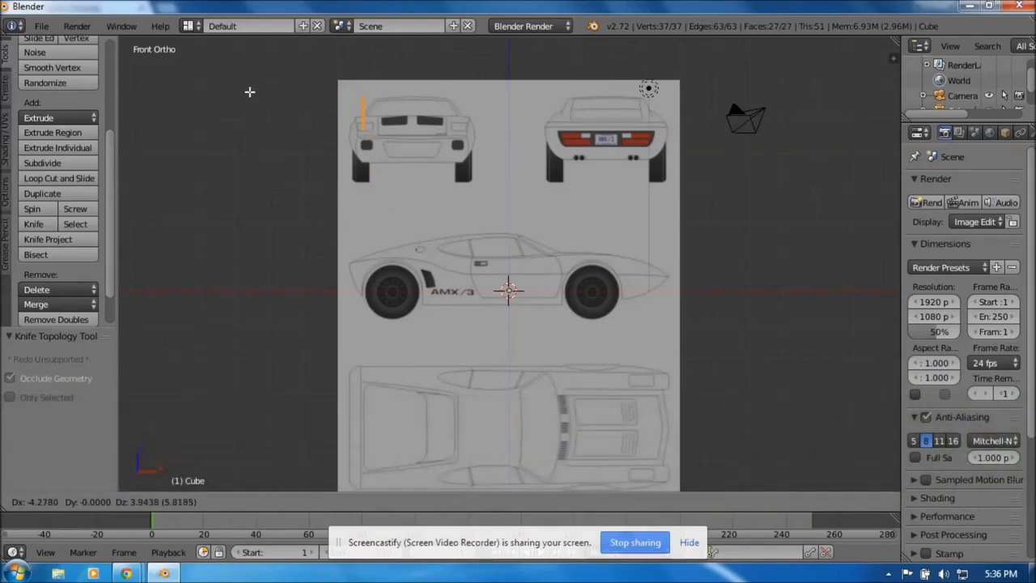
click(249, 92)
Extrude the side mesh about 2.963 along X across the front-view cabin's width and display it in solid shading.
key(e)
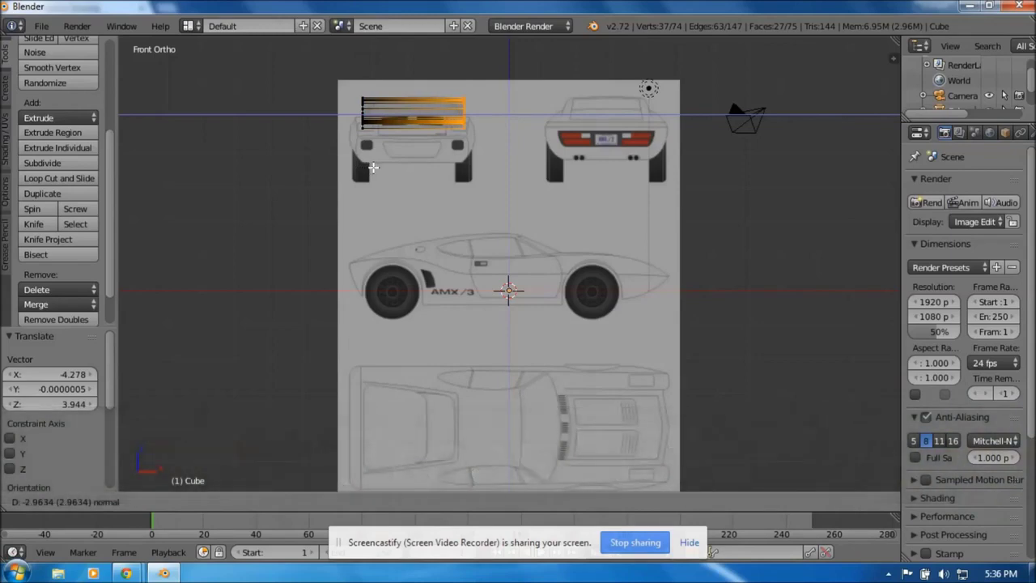
click(373, 166)
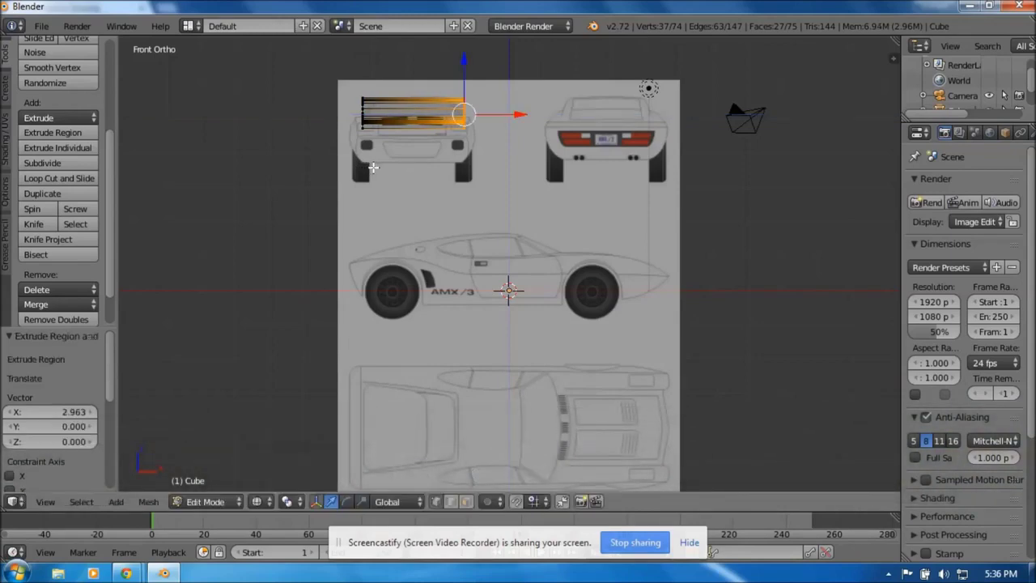
click(261, 503)
click(269, 453)
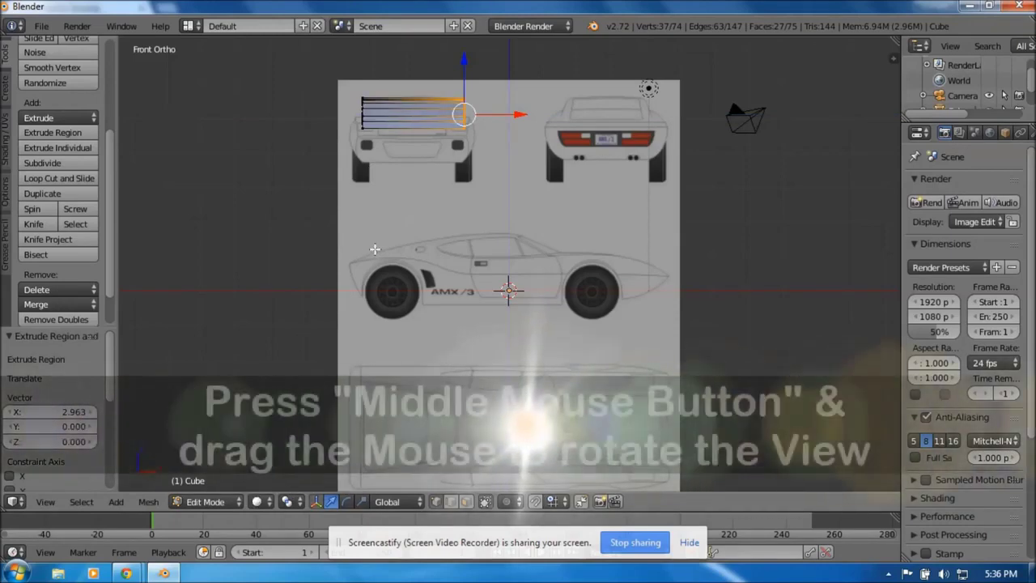
Circle-select all underside faces of the extruded cabin in face mode and delete those faces.
middle_drag(375, 249, 416, 277)
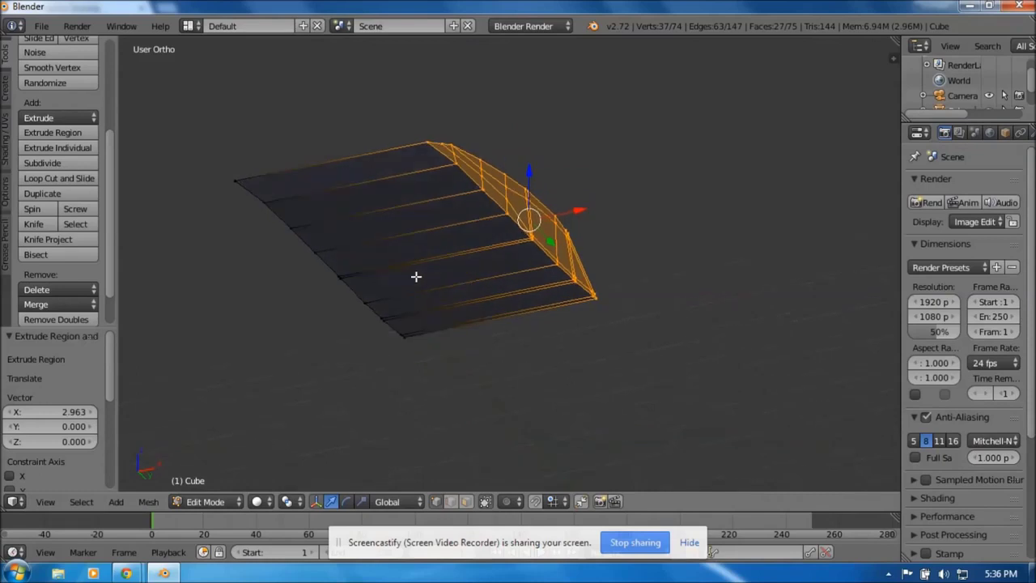
key(a)
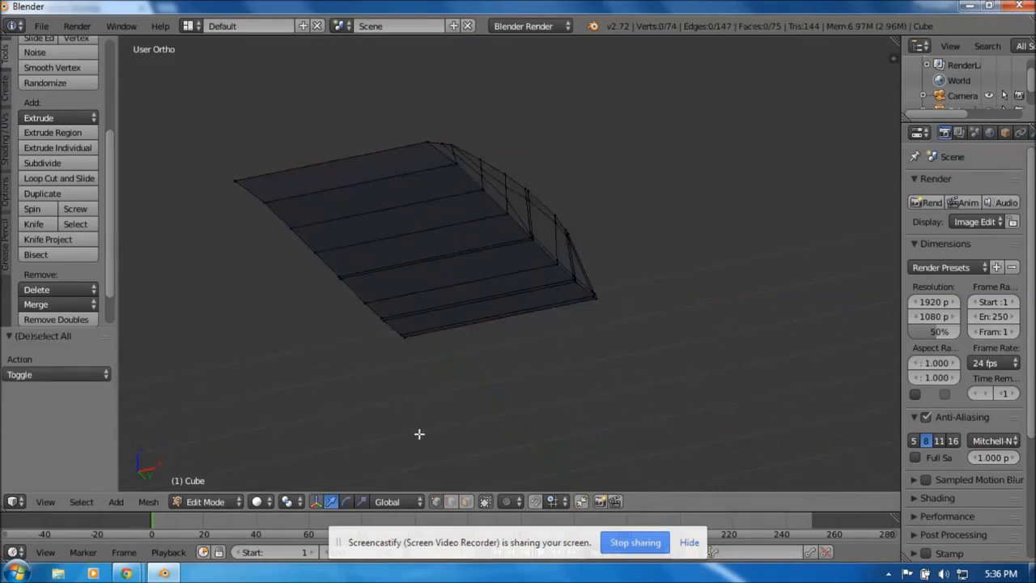
click(467, 502)
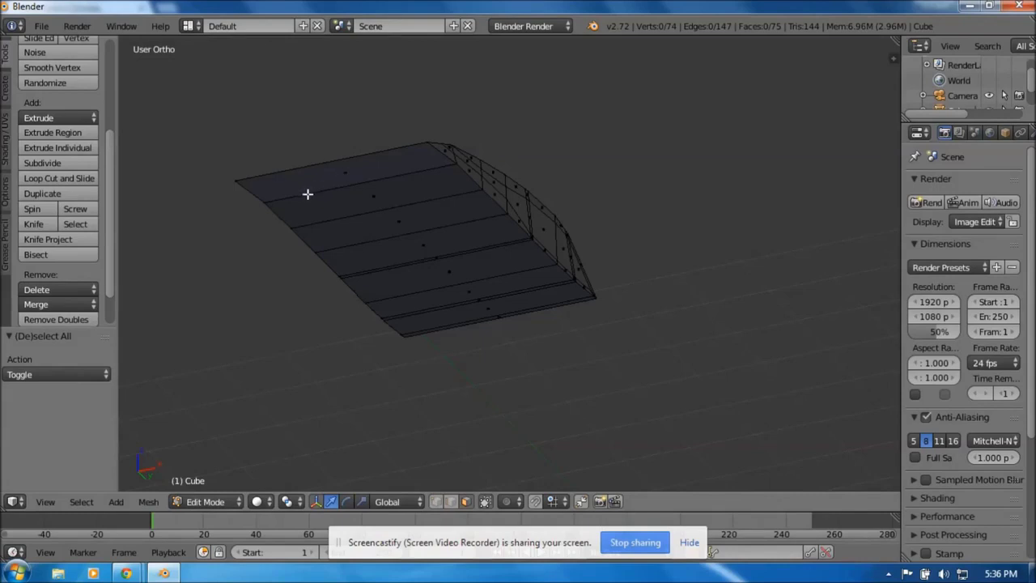
key(c)
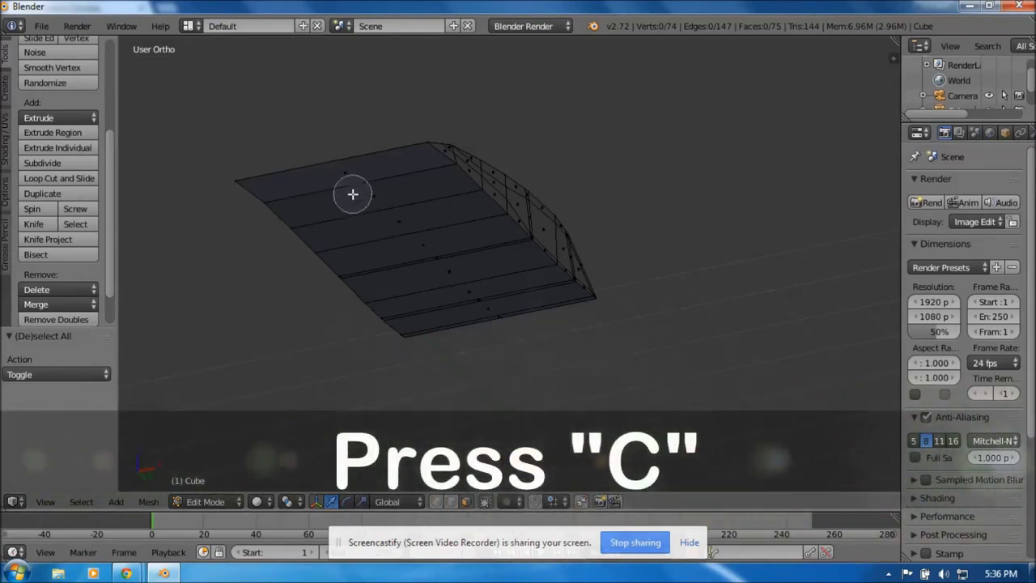
drag(349, 180, 479, 312)
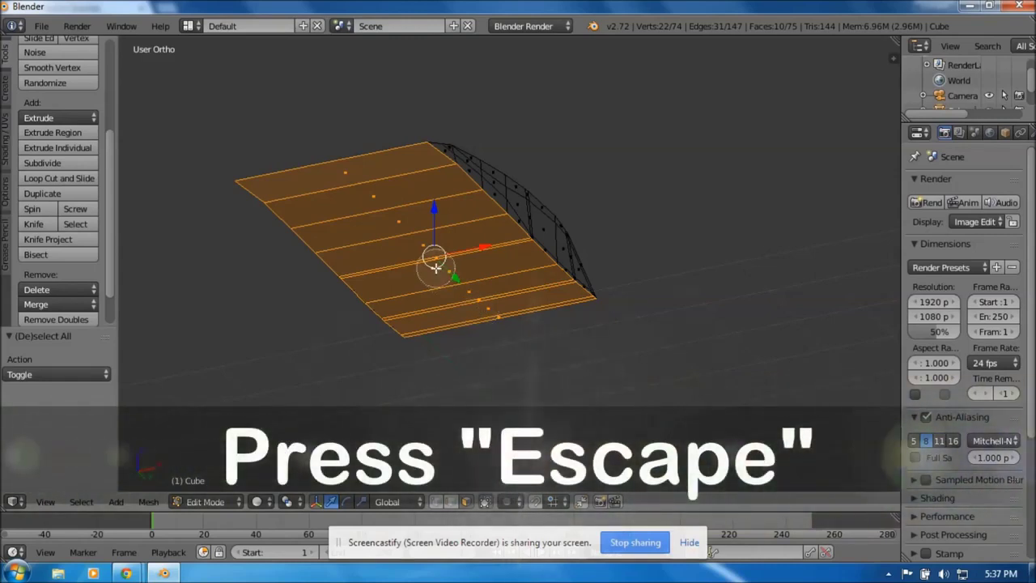
key(Escape)
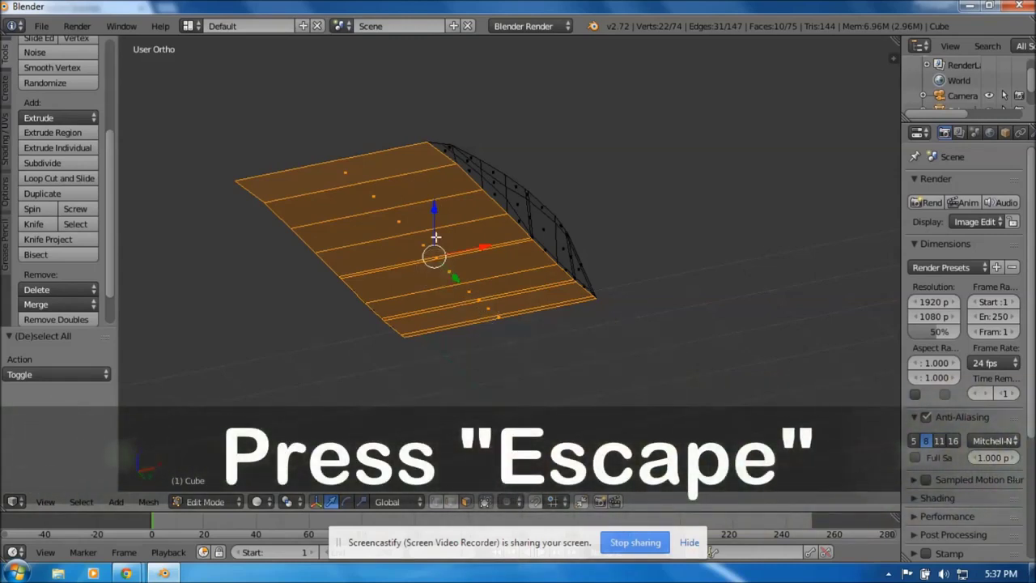
key(x)
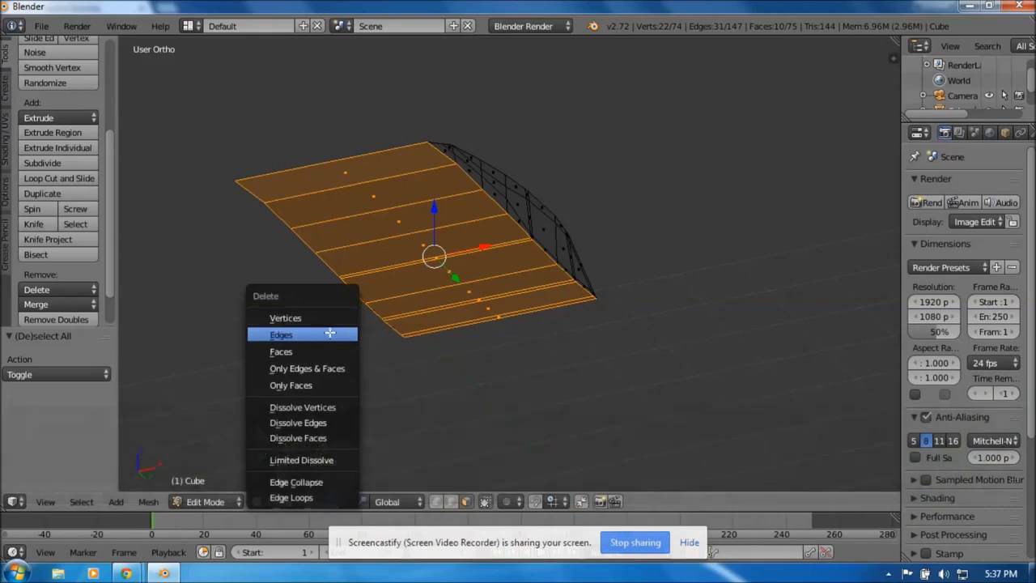
click(326, 350)
Select the lower vertex of the mid-door line on the original side wall and snap the 3D cursor to it.
middle_drag(326, 351, 345, 361)
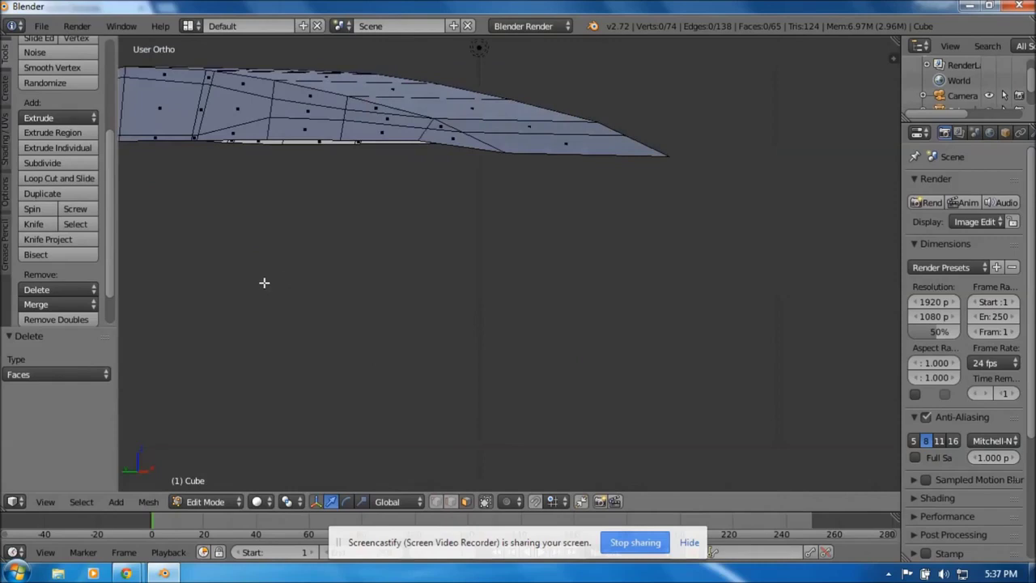
middle_drag(229, 255, 420, 278)
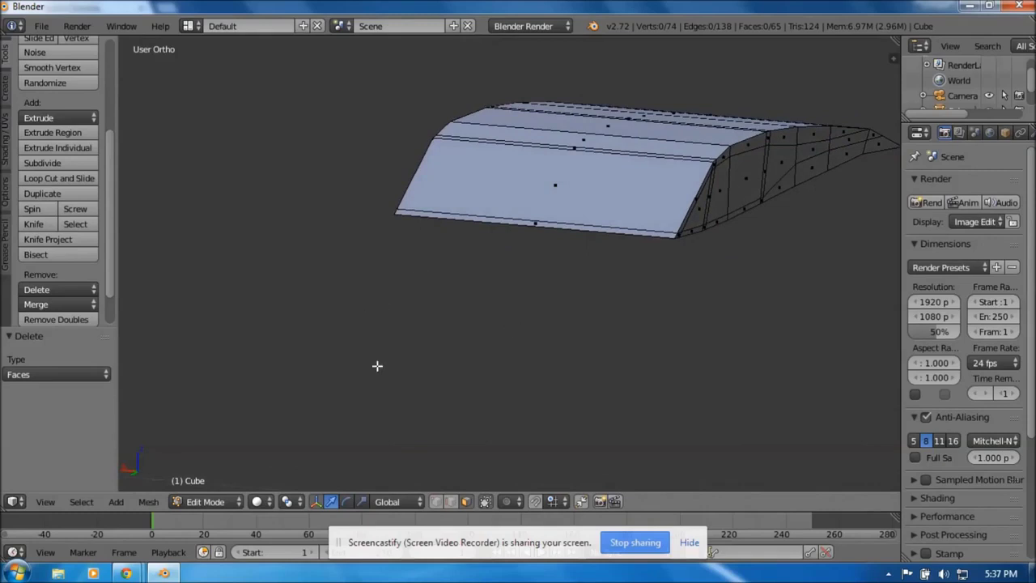
click(434, 502)
shift+middle_drag(764, 219, 527, 287)
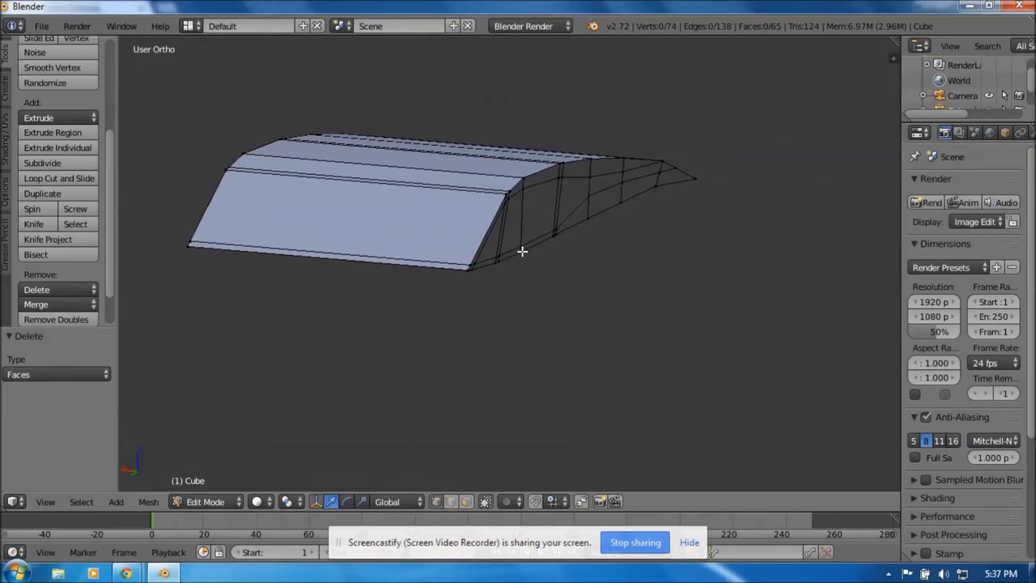
click(522, 253)
key(shift+s)
right_click(522, 253)
click(154, 501)
mouse_move(183, 424)
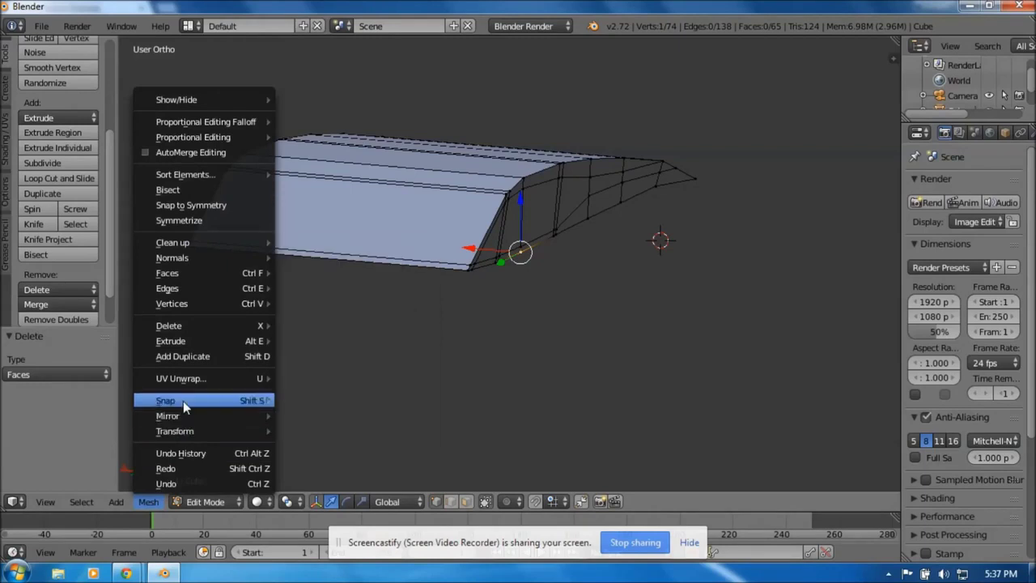
mouse_move(183, 398)
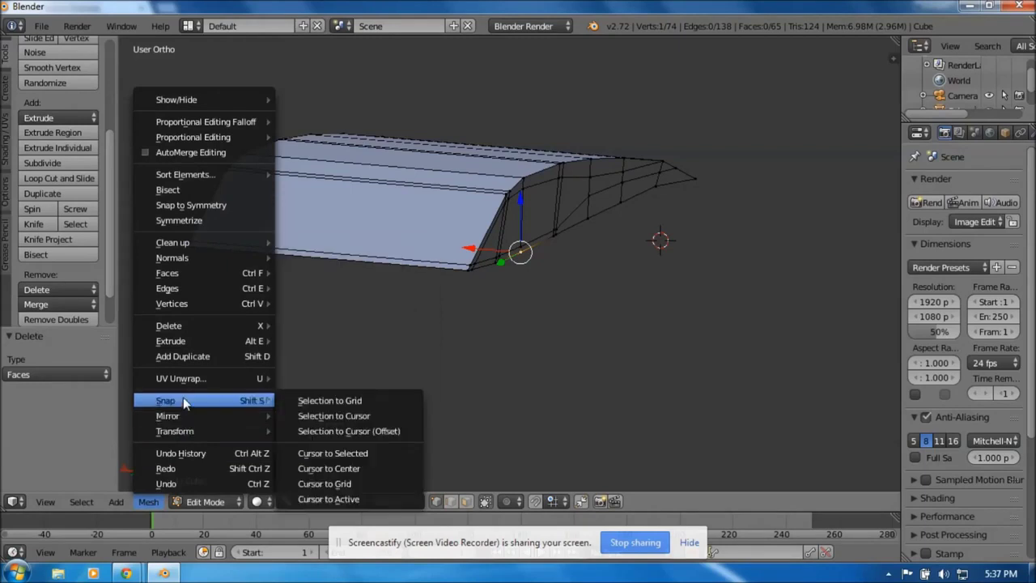
click(338, 455)
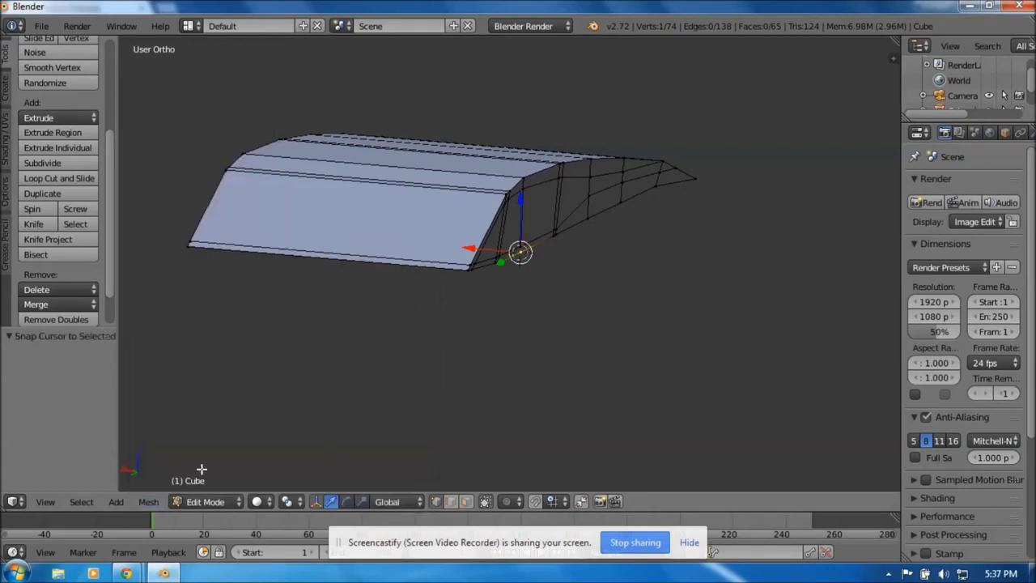
Set the pivot point to the 3D cursor, box-select the whole original side wall and rotate it -35° inward.
click(289, 501)
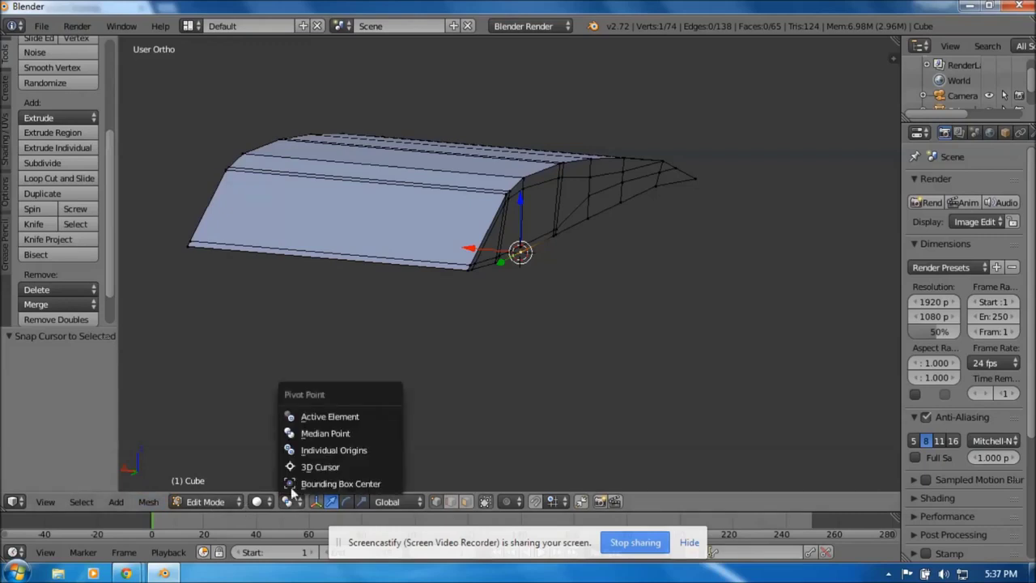
click(296, 469)
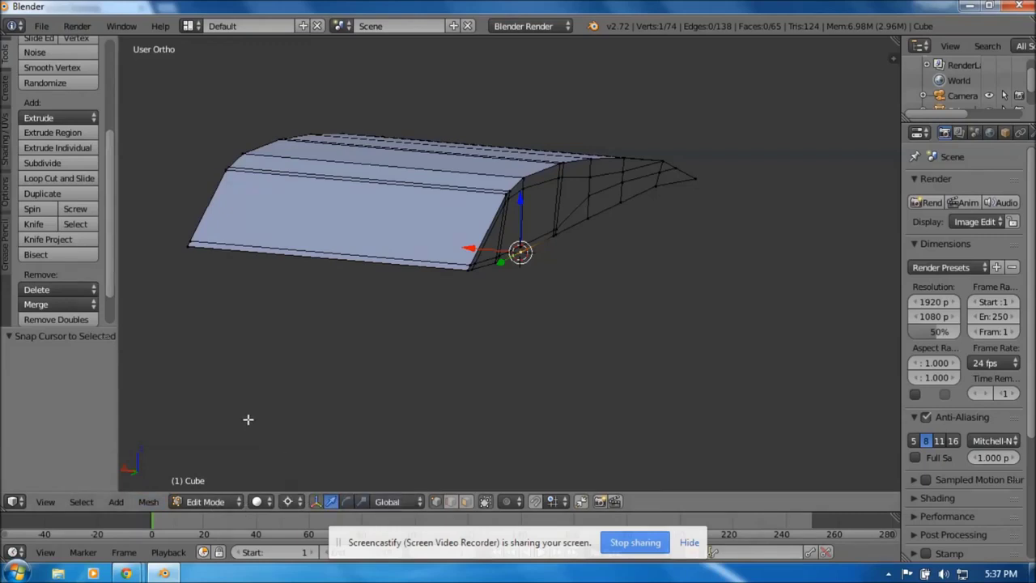
middle_drag(248, 419, 292, 411)
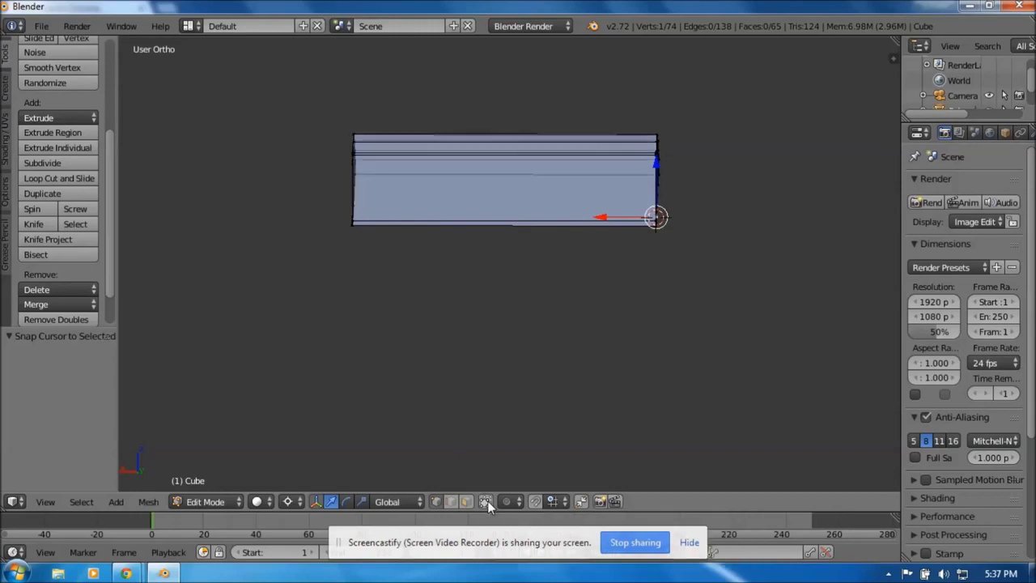
key(b)
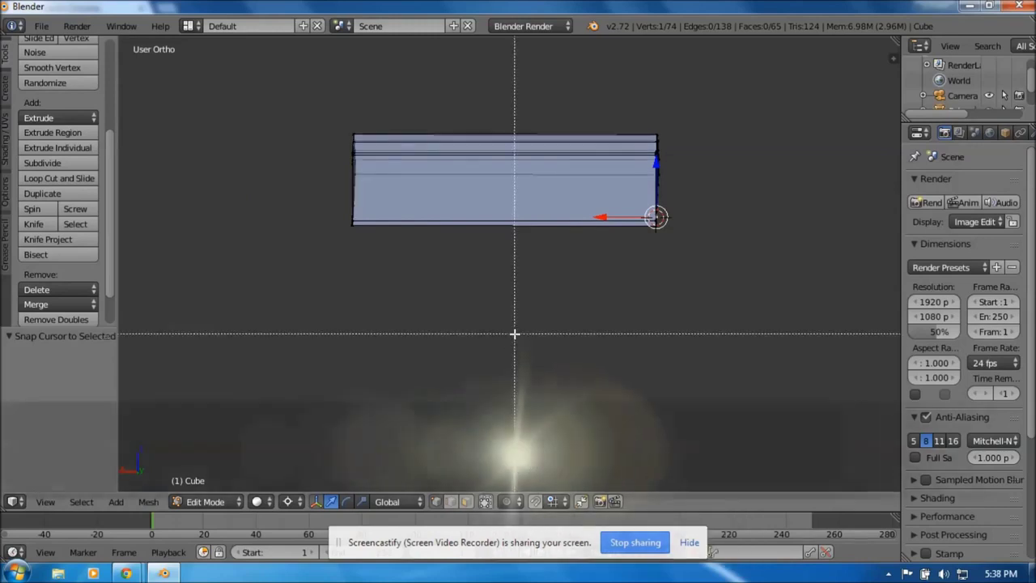
drag(627, 88, 693, 272)
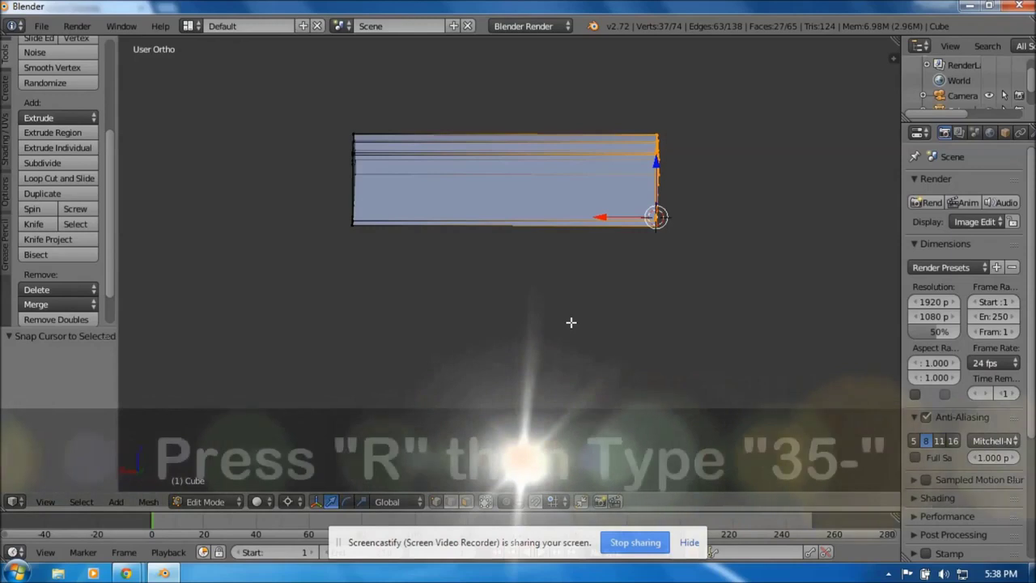
key(r)
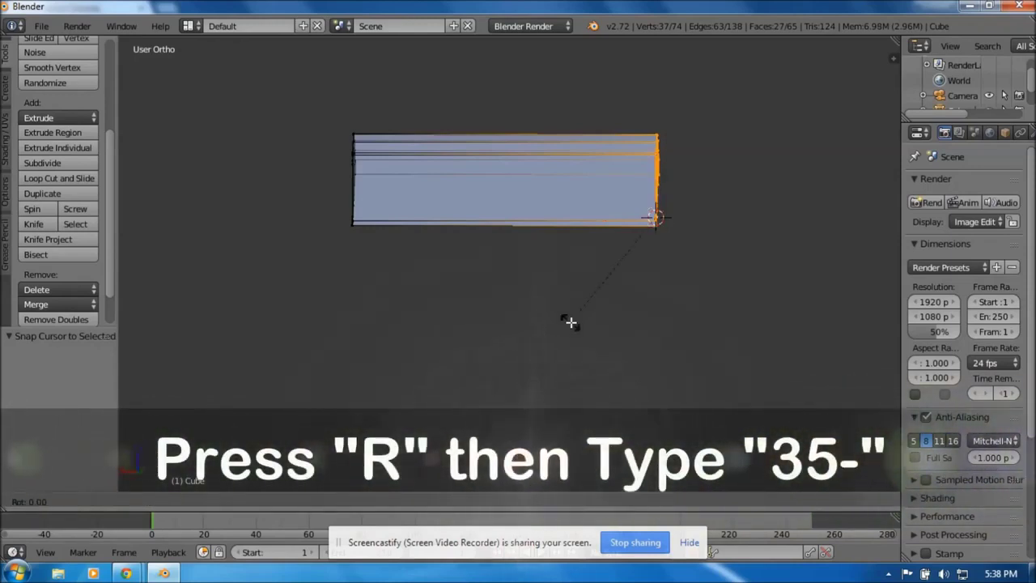
text(35)
text(-)
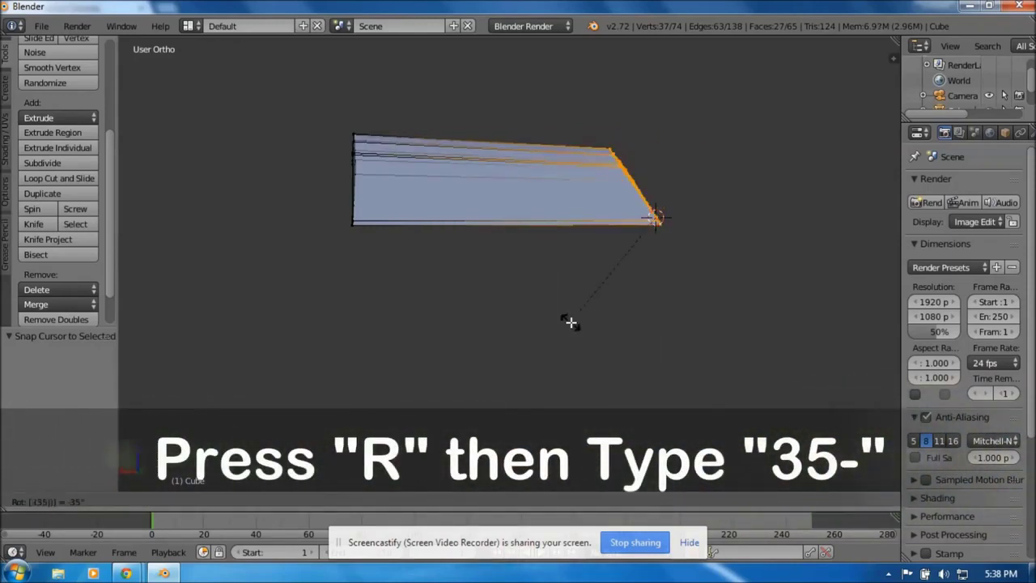
key(Return)
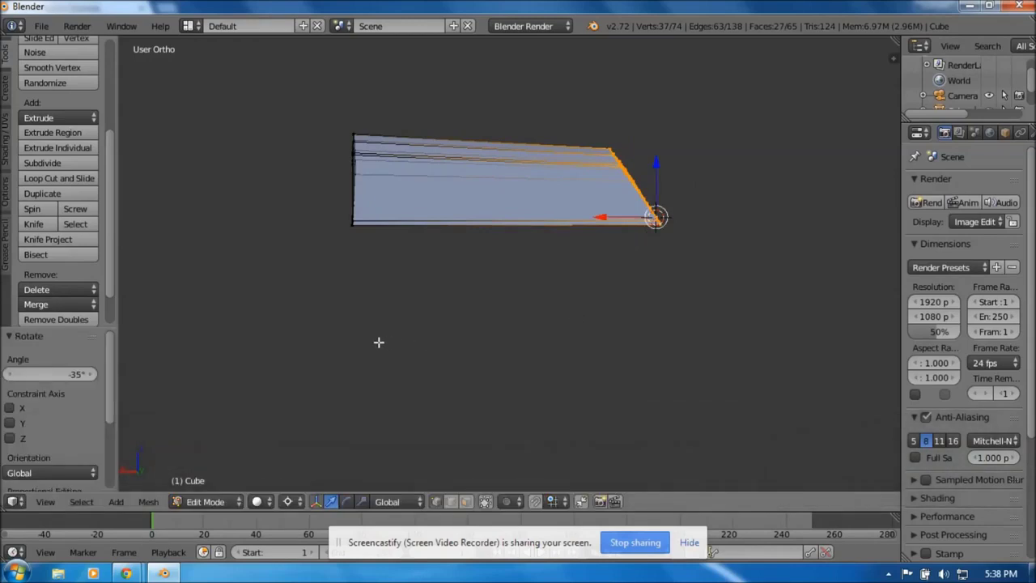
Select the lower vertex of the mid-door line on the opposite side wall and snap the 3D cursor to it.
middle_drag(378, 341, 415, 342)
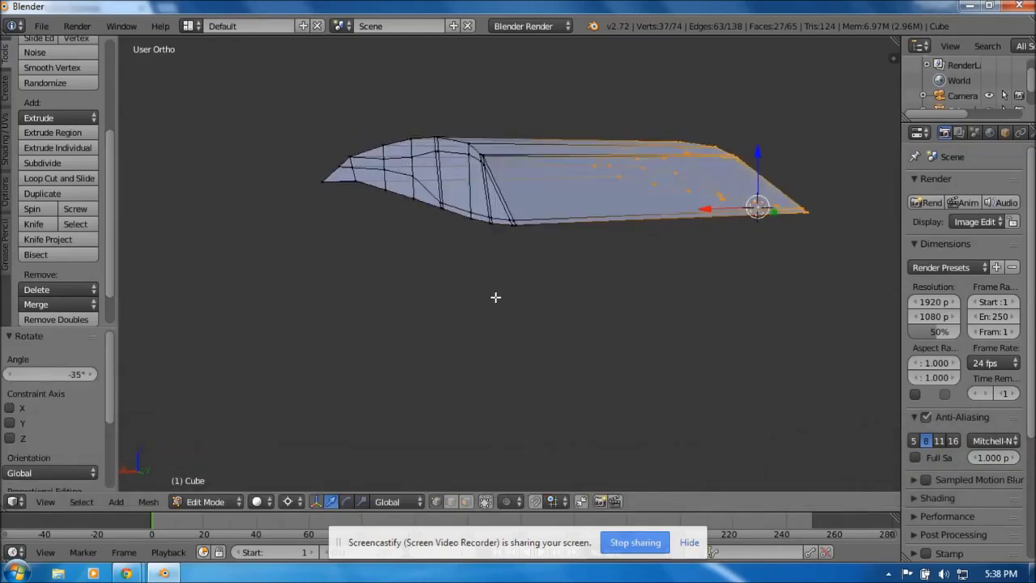
key(a)
right_click(467, 218)
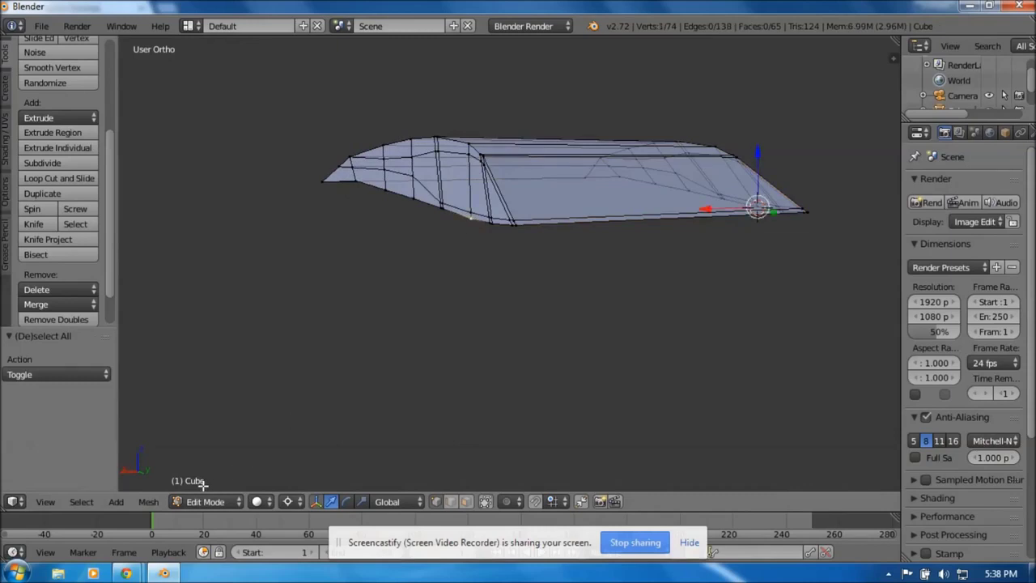
click(149, 501)
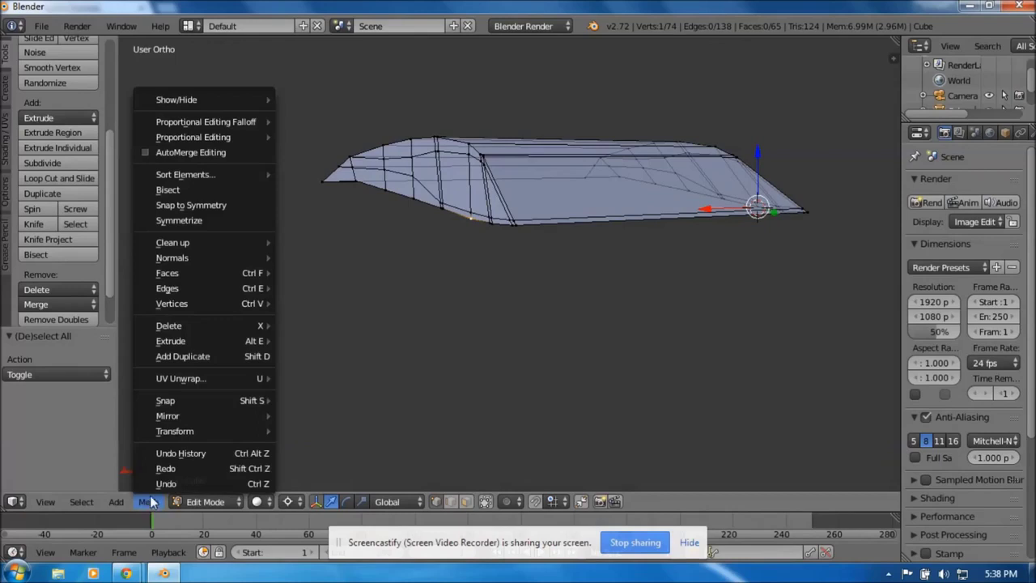
mouse_move(222, 305)
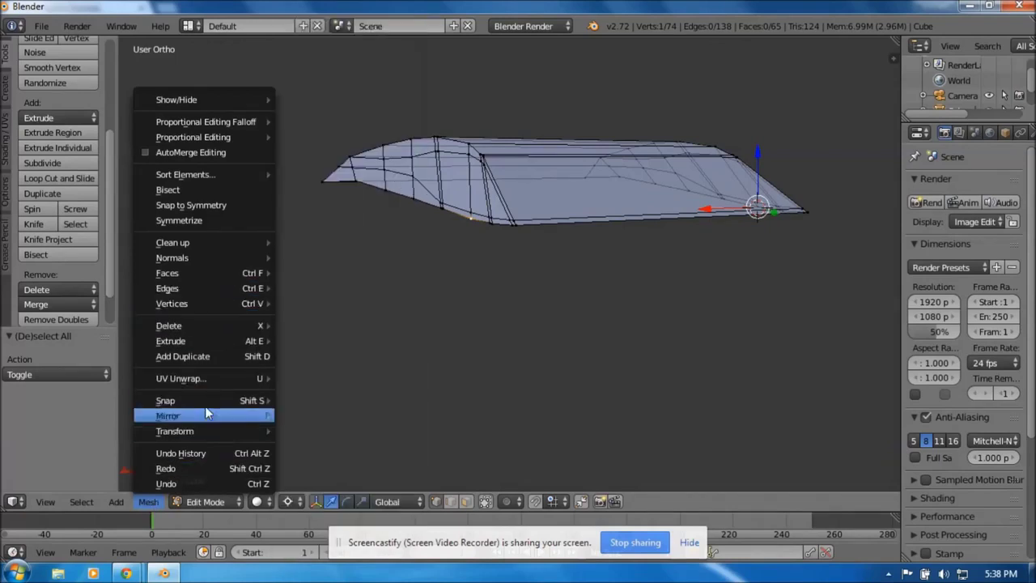
mouse_move(195, 400)
click(352, 453)
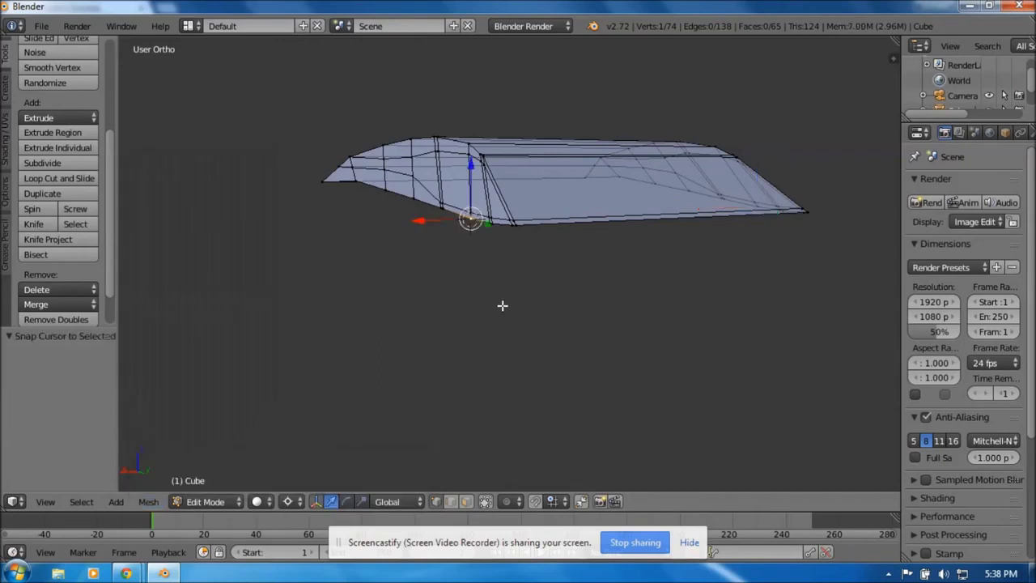
scroll(473, 239, up, 2)
With the 3D cursor as pivot, box-select the whole opposite side wall and rotate it 35° inward.
click(287, 502)
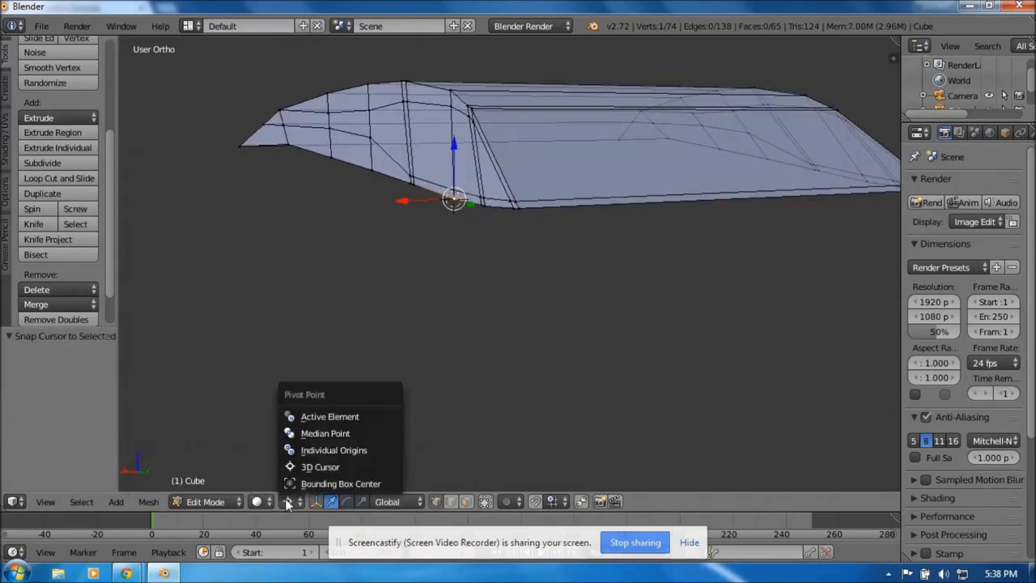
click(308, 467)
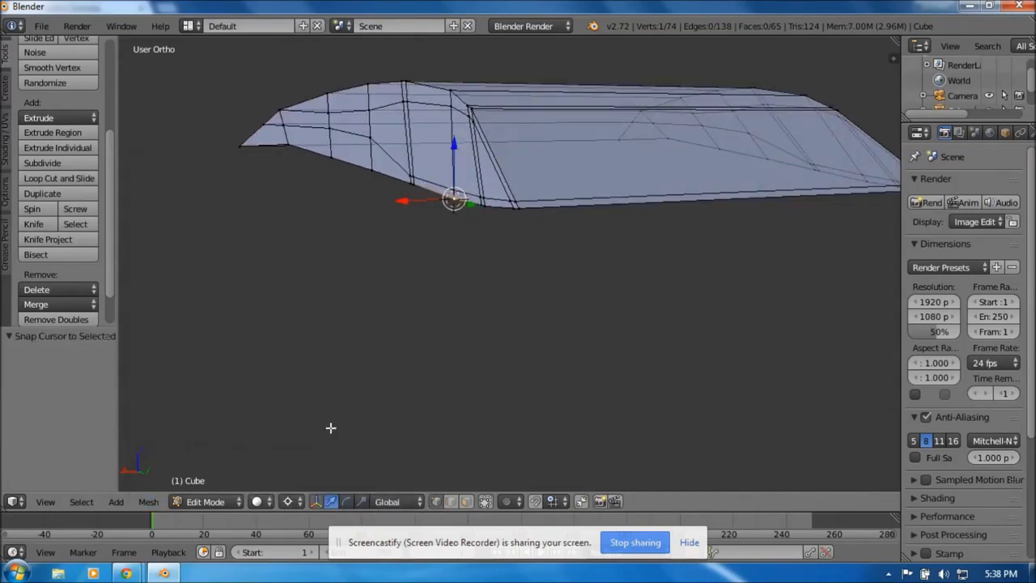
middle_drag(580, 365, 544, 362)
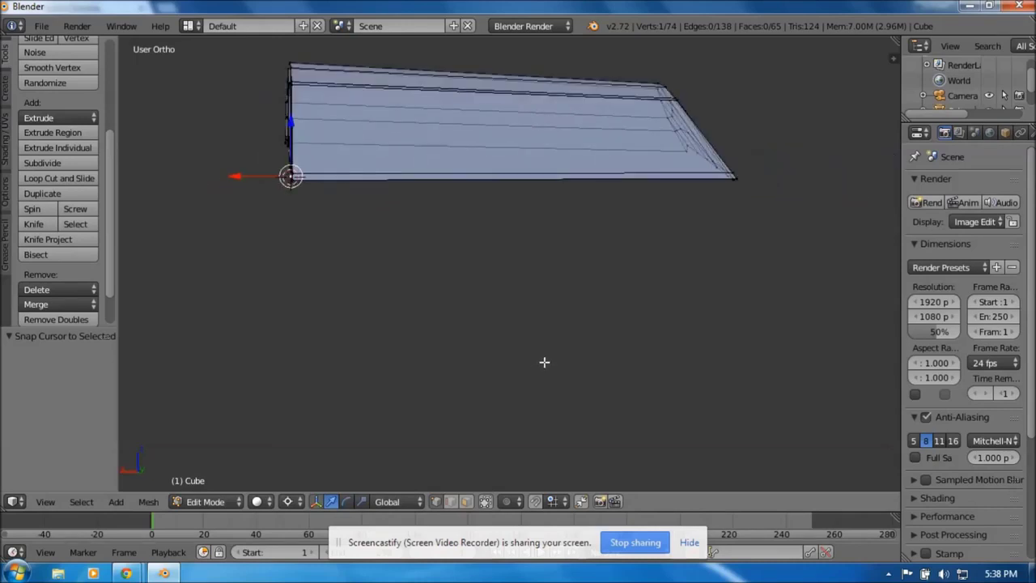
scroll(539, 388, down, 2)
key(b)
drag(300, 97, 365, 274)
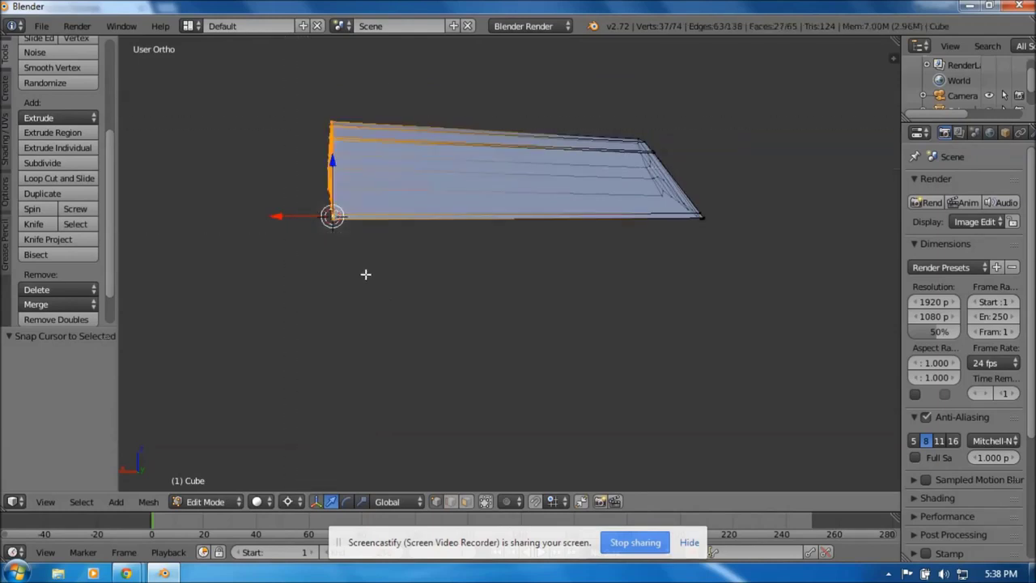
key(r)
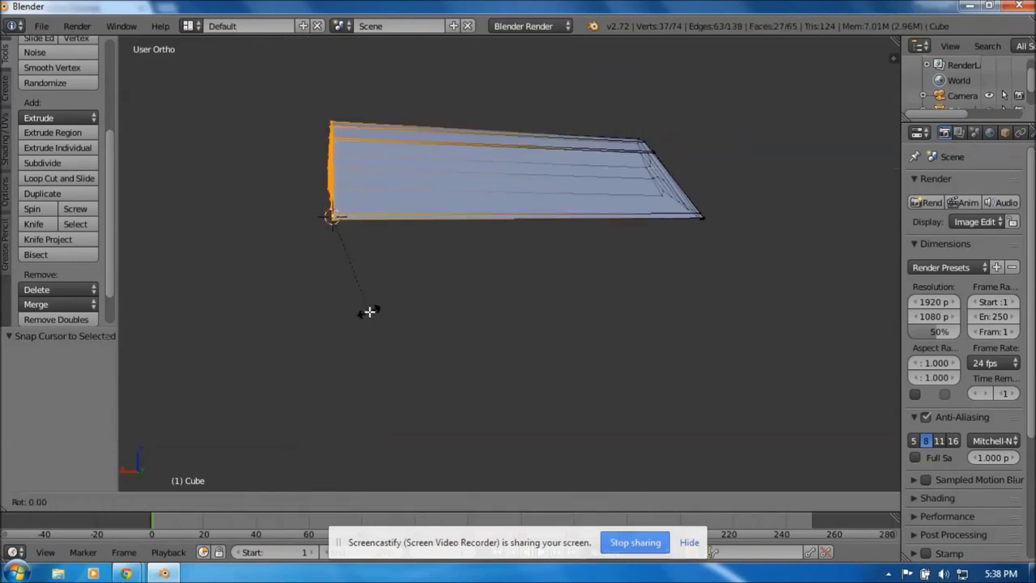
text(35)
key(Return)
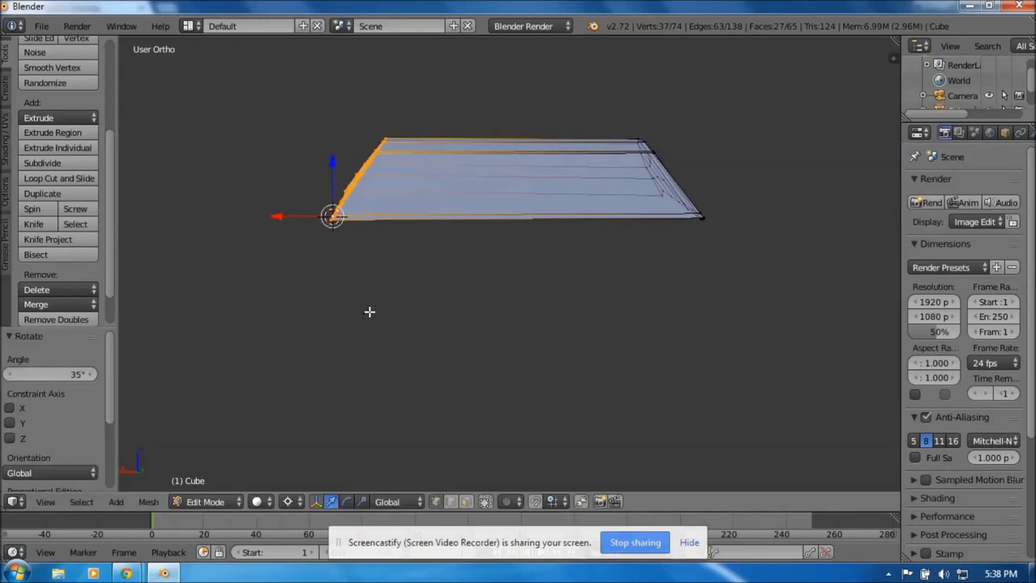
In edge mode, box-select all crosswise edges between the two side walls and subdivide them three times.
scroll(376, 305, down, 1)
scroll(435, 305, up, 2)
shift+scroll(442, 305, up, 3)
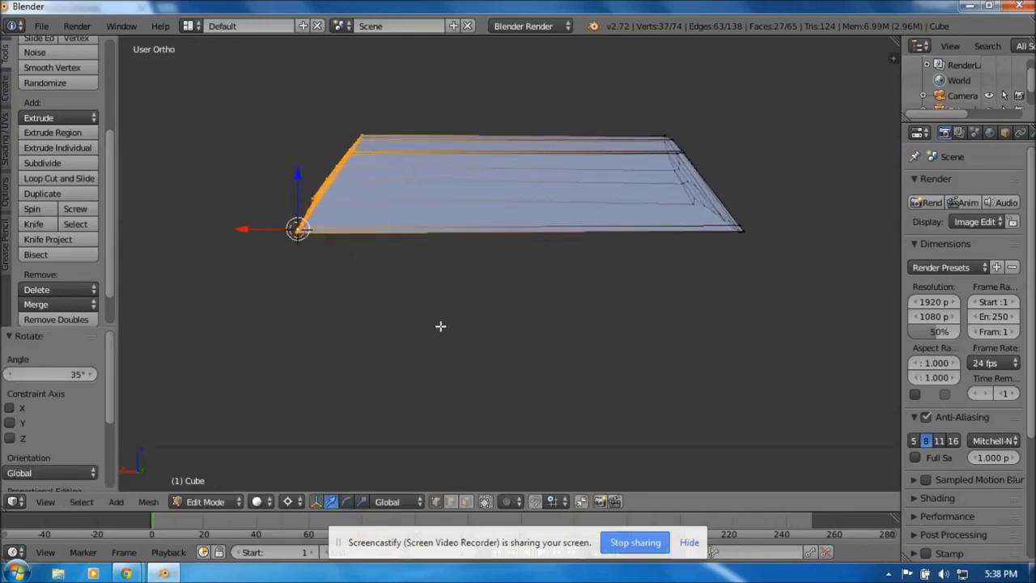
key(a)
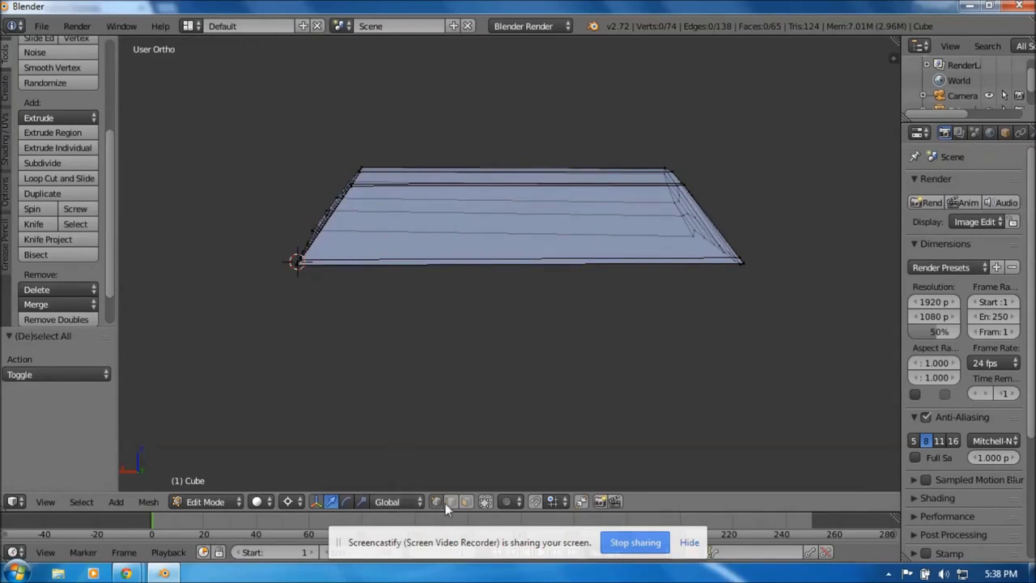
right_click(504, 261)
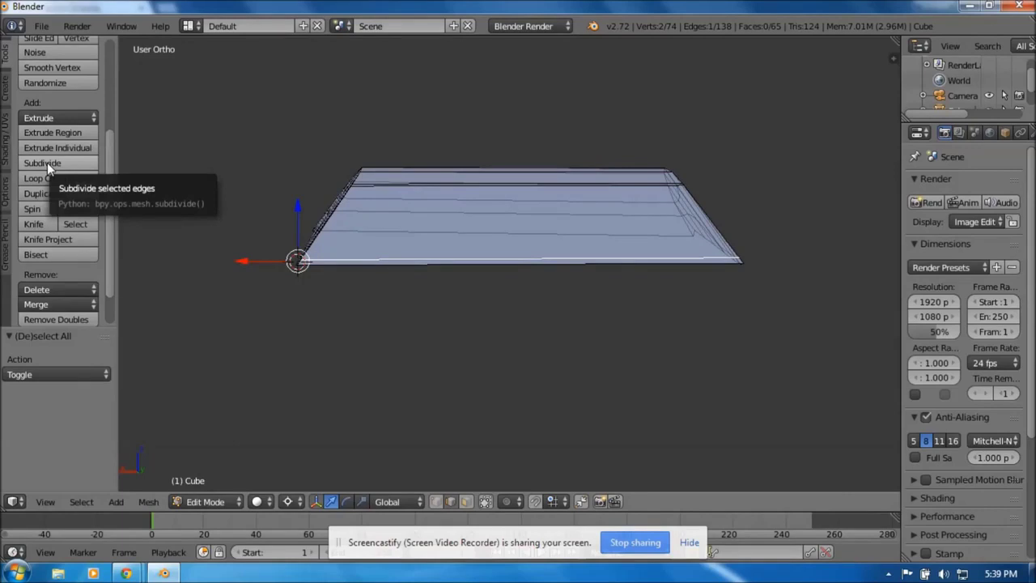
key(b)
drag(458, 136, 552, 318)
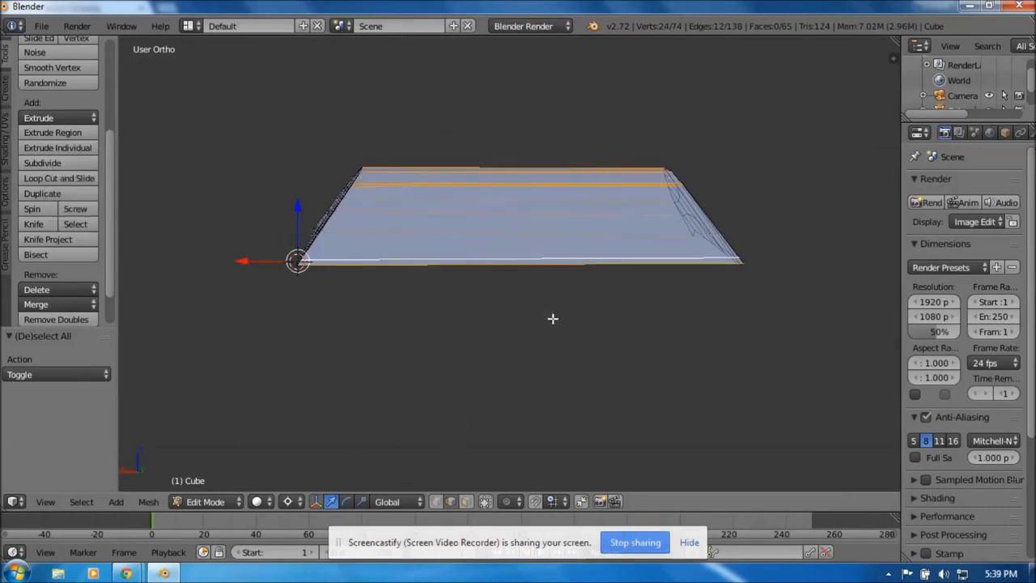
click(58, 164)
click(58, 164)
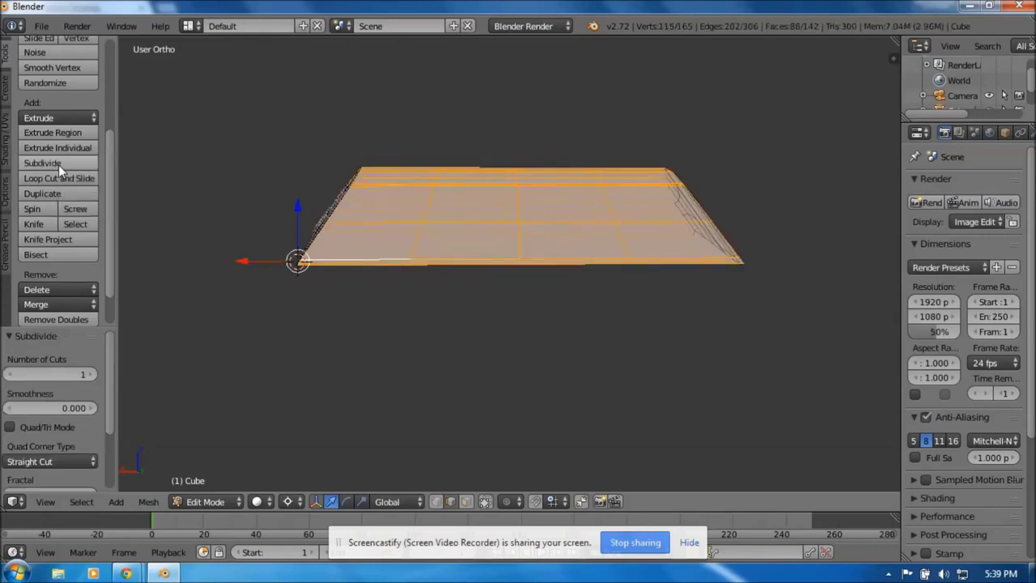
click(58, 164)
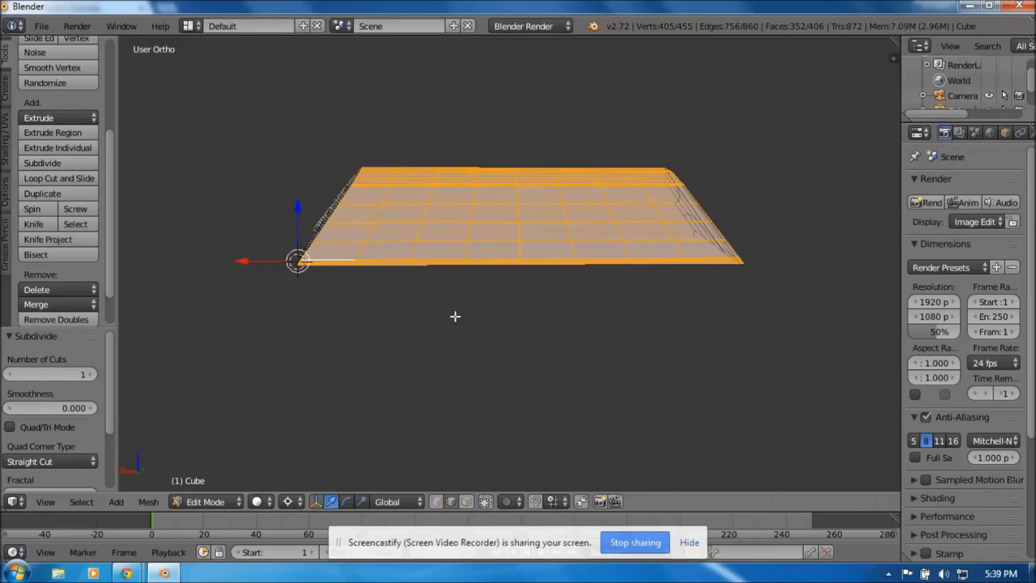
Select the vertex at the middle of the roof's highest crosswise line and switch to front view.
scroll(567, 309, up, 1)
middle_drag(543, 282, 526, 309)
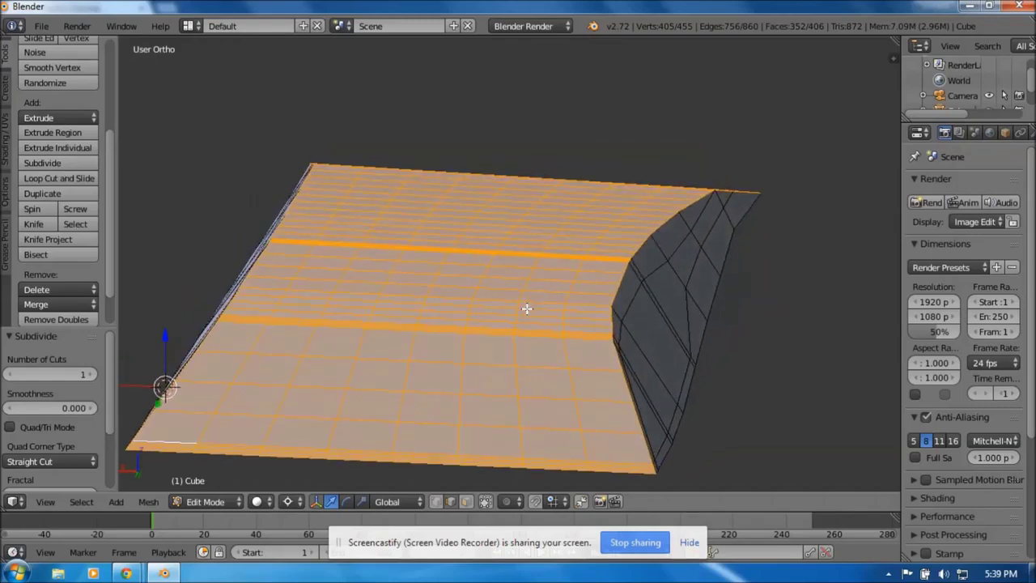
key(a)
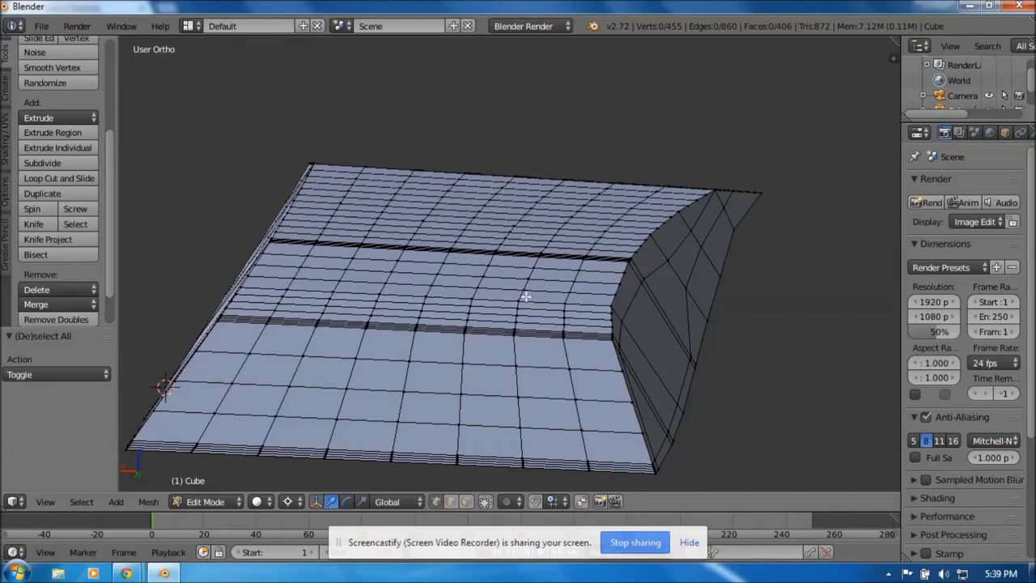
click(425, 296)
right_click(425, 296)
click(215, 276)
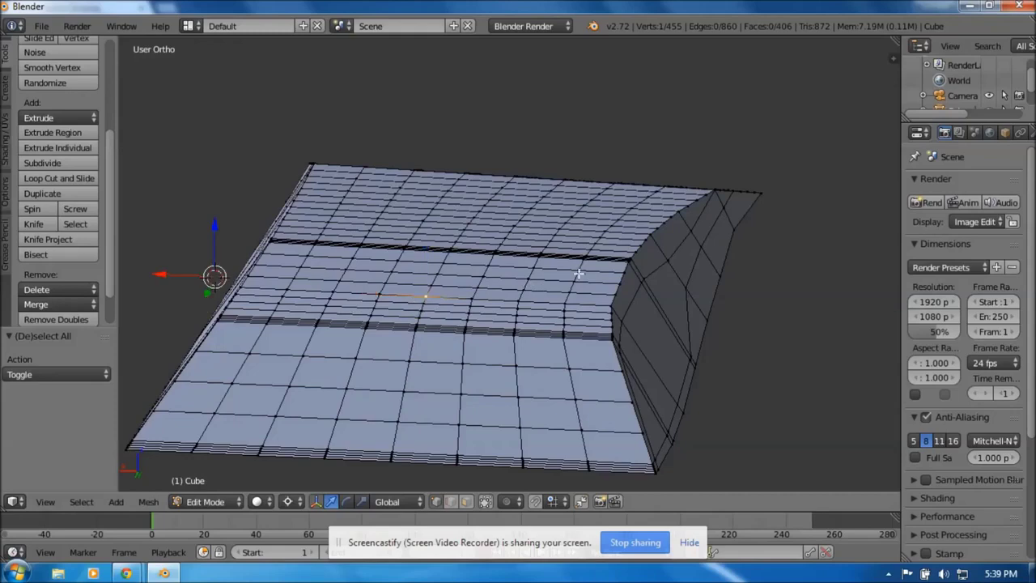
click(57, 502)
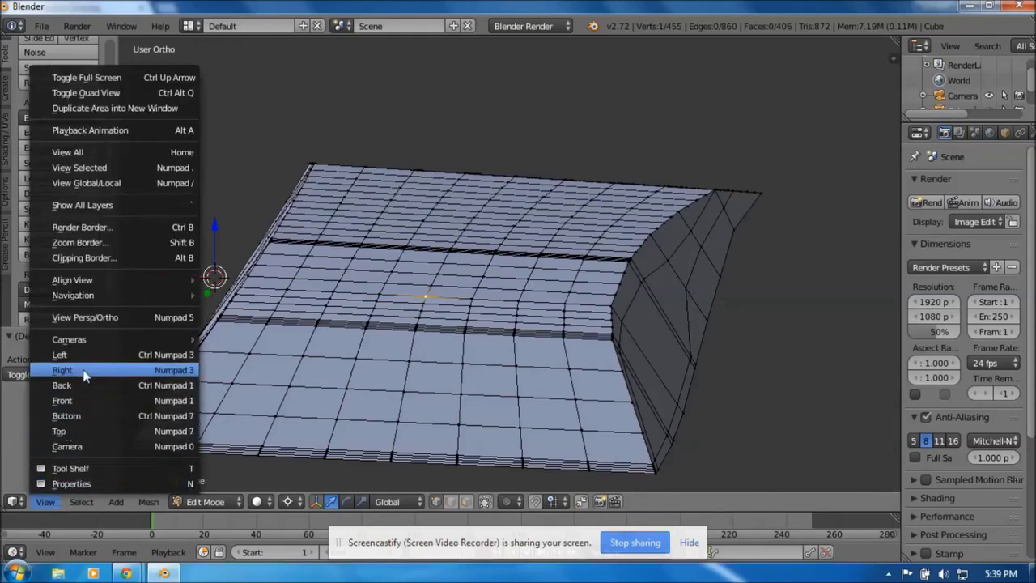
click(82, 397)
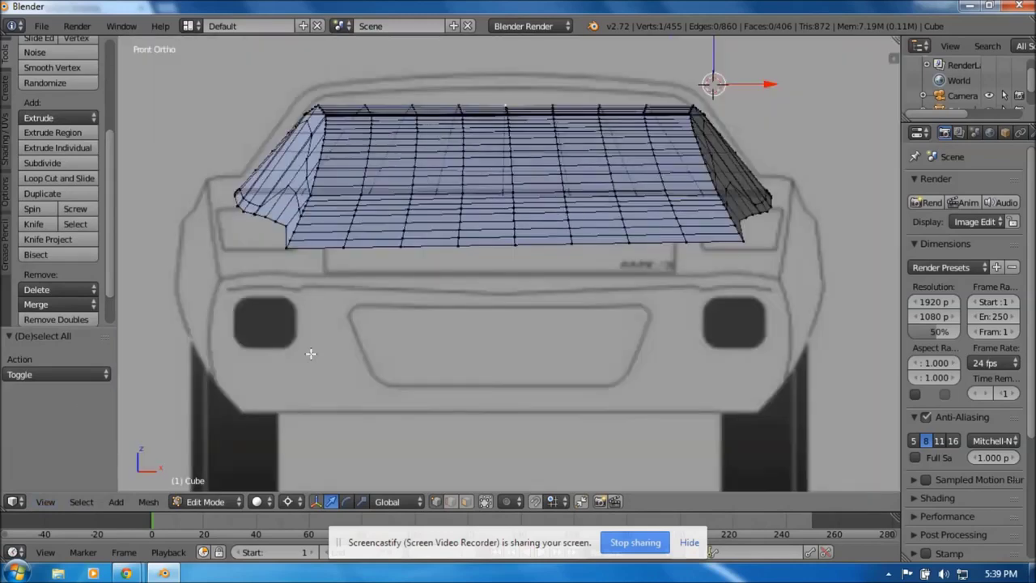
Enable proportional editing and set the pivot point to Median Point.
click(512, 499)
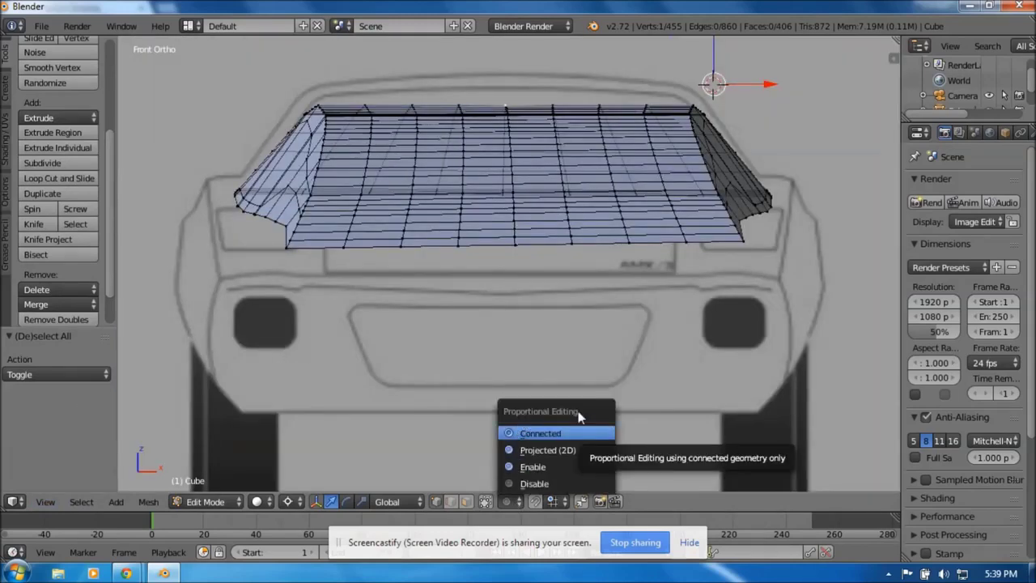
click(512, 468)
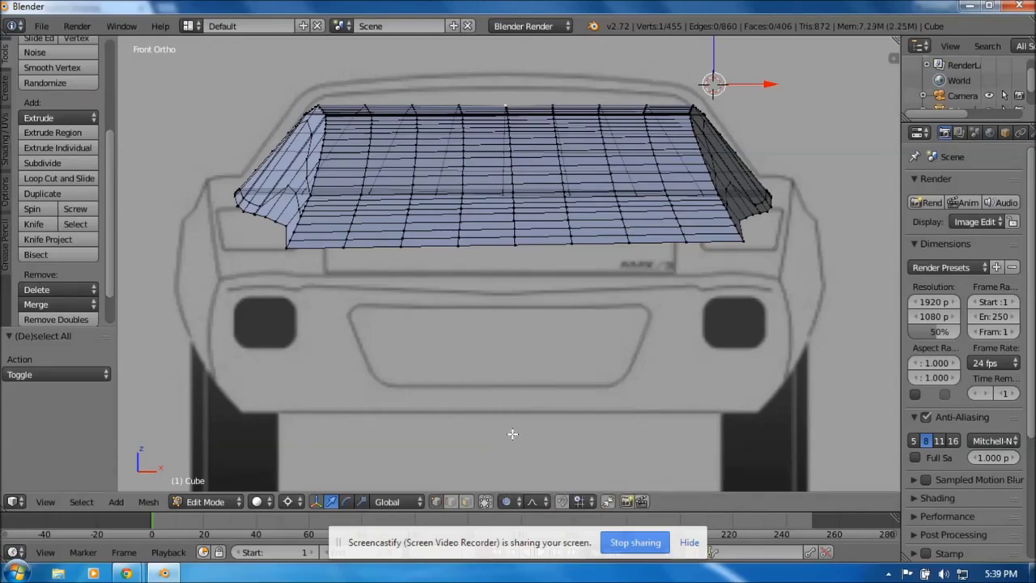
click(298, 502)
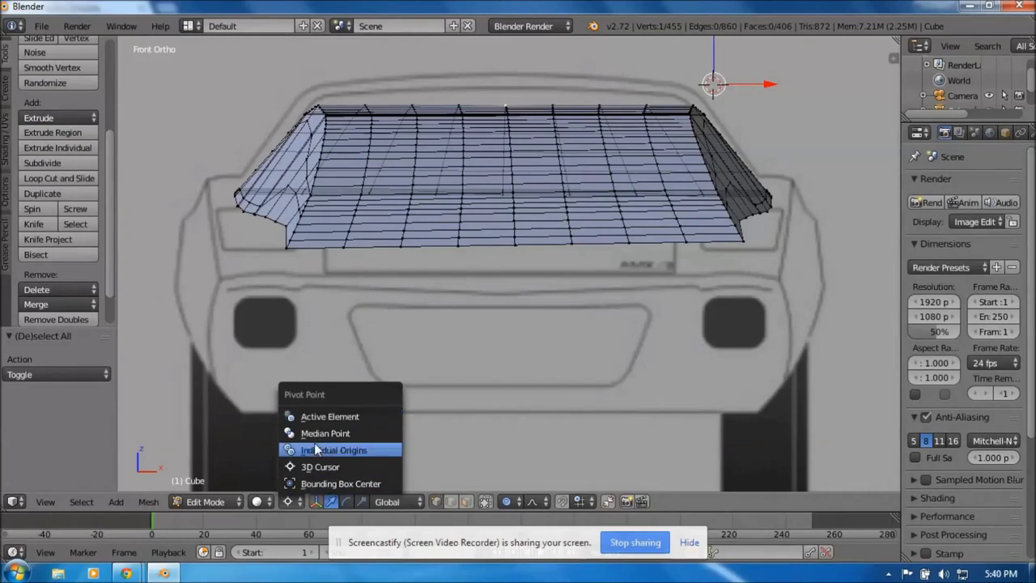
click(314, 434)
key(g)
key(Escape)
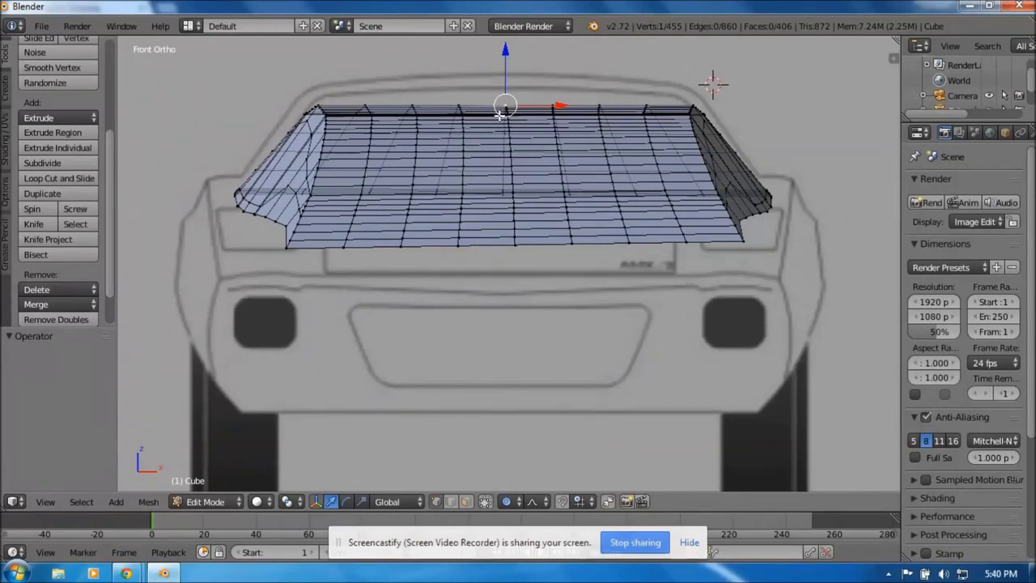
key(g)
key(z)
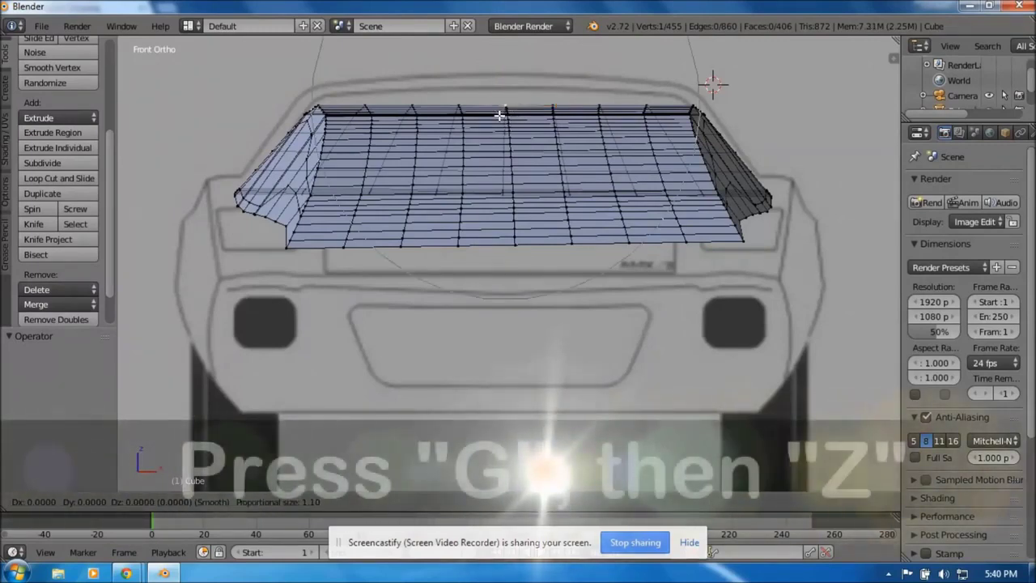
key(0)
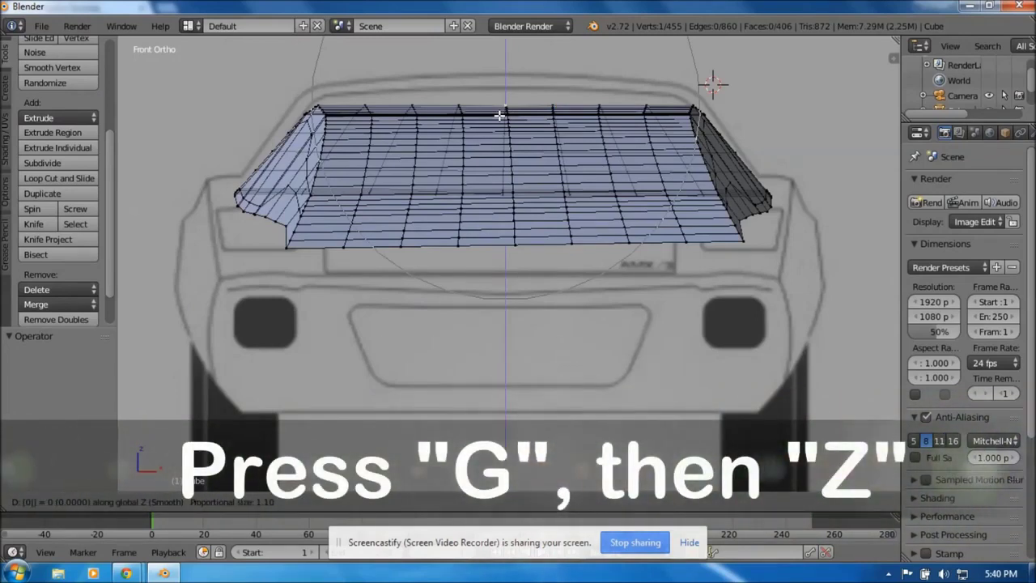
text(.6)
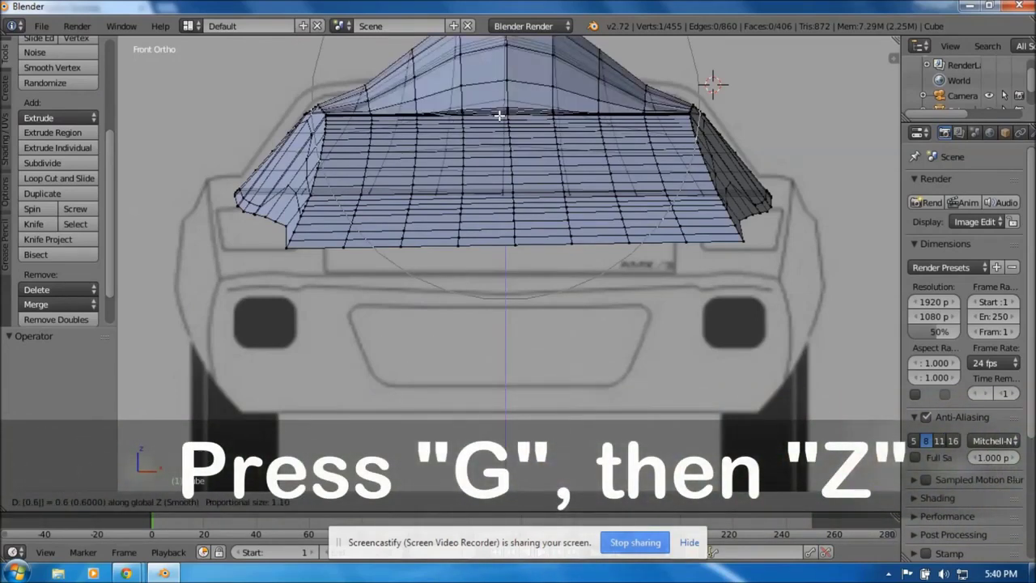
scroll(499, 116, up, 2)
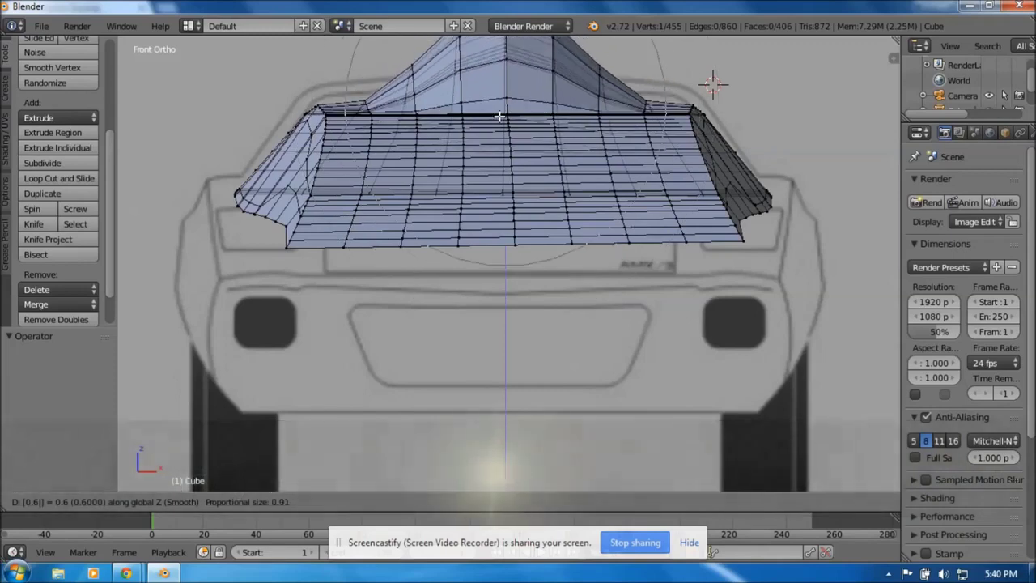
scroll(499, 114, up, 8)
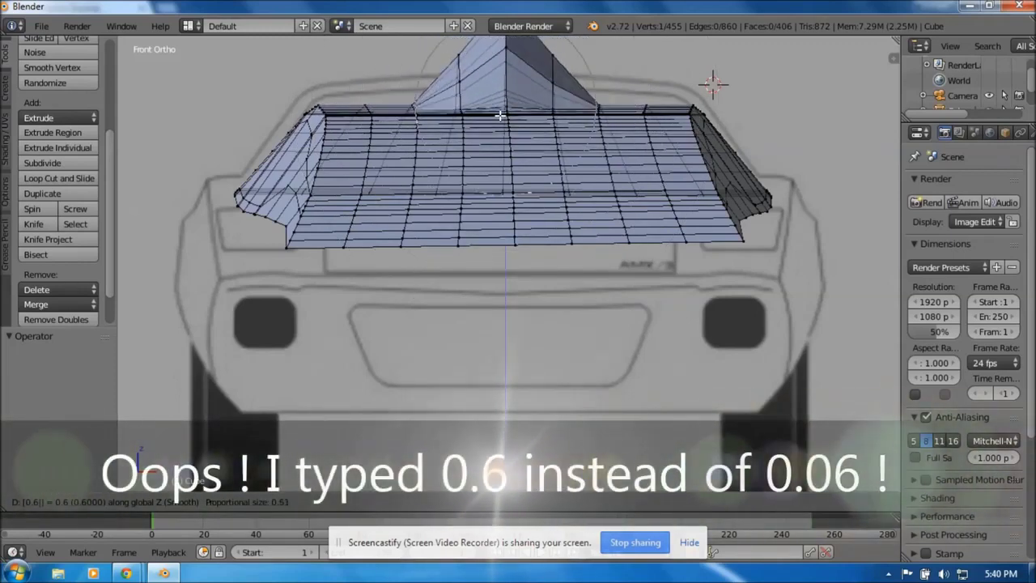
scroll(496, 115, up, 4)
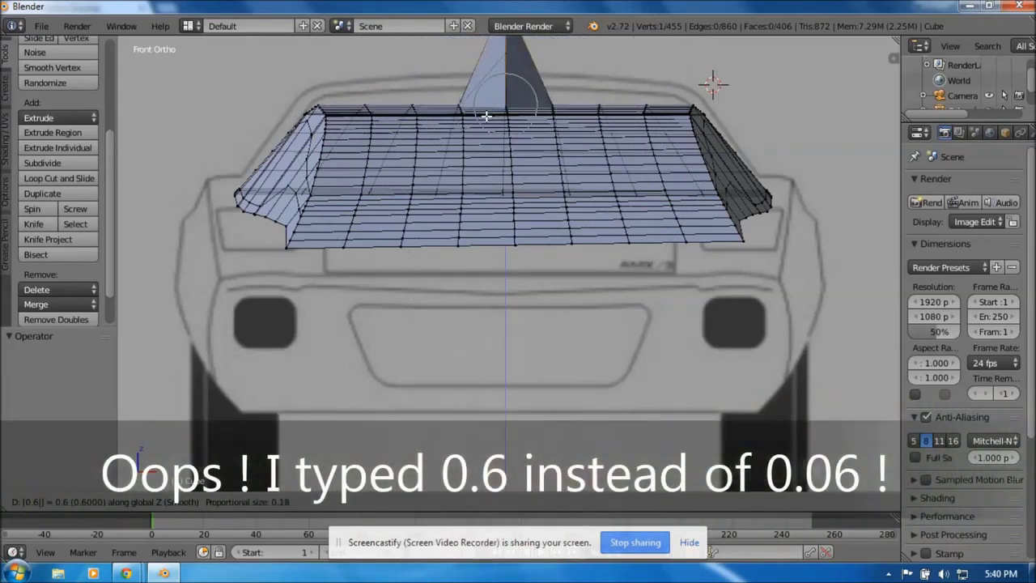
key(Escape)
Select the adjacent vertex on the roof's centre line, one row toward negative Y, and switch to front view.
scroll(494, 145, up, 4)
middle_drag(485, 154, 417, 183)
scroll(316, 157, down, 5)
scroll(417, 183, up, 6)
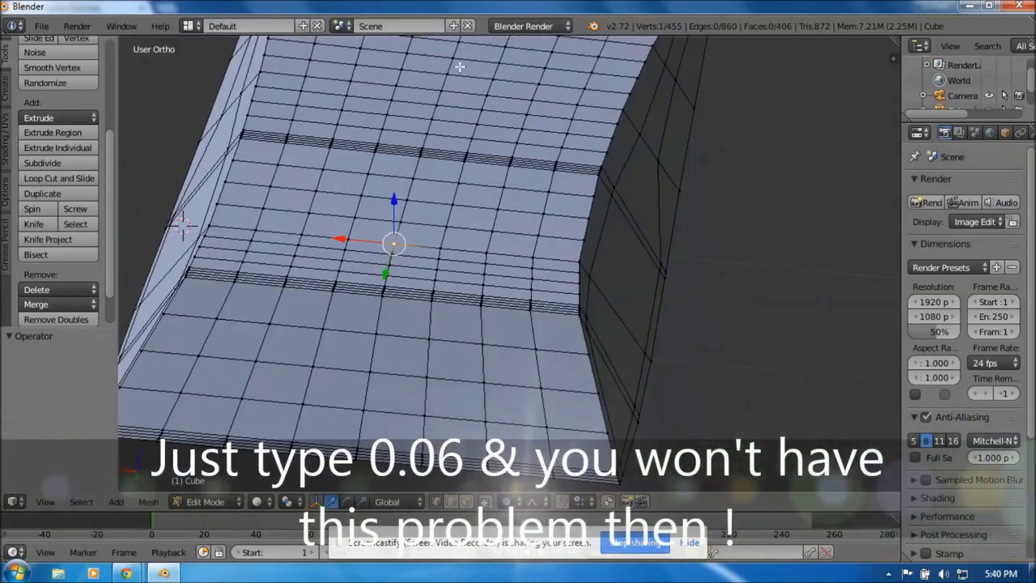
middle_drag(443, 138, 555, 180)
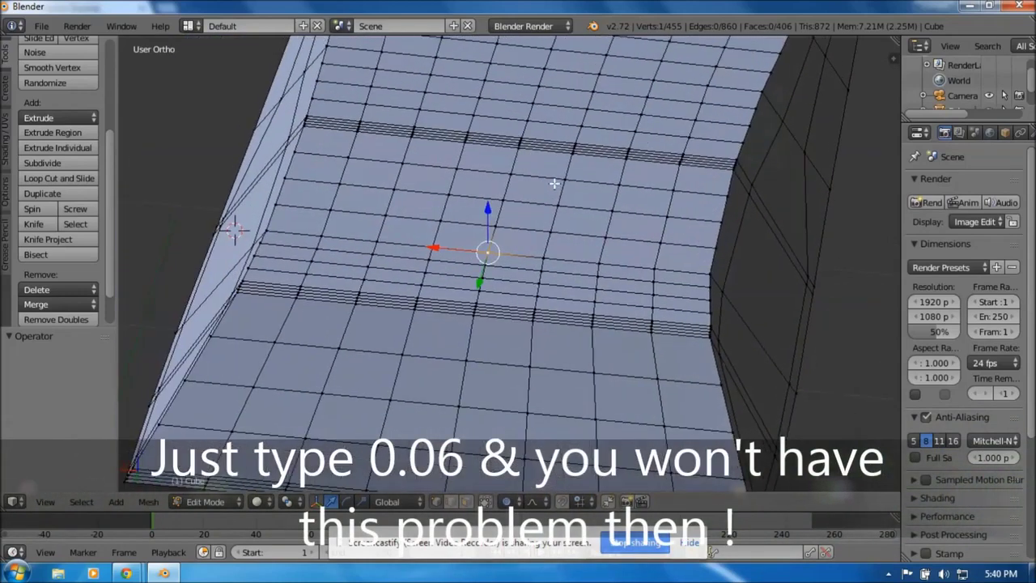
right_click(496, 227)
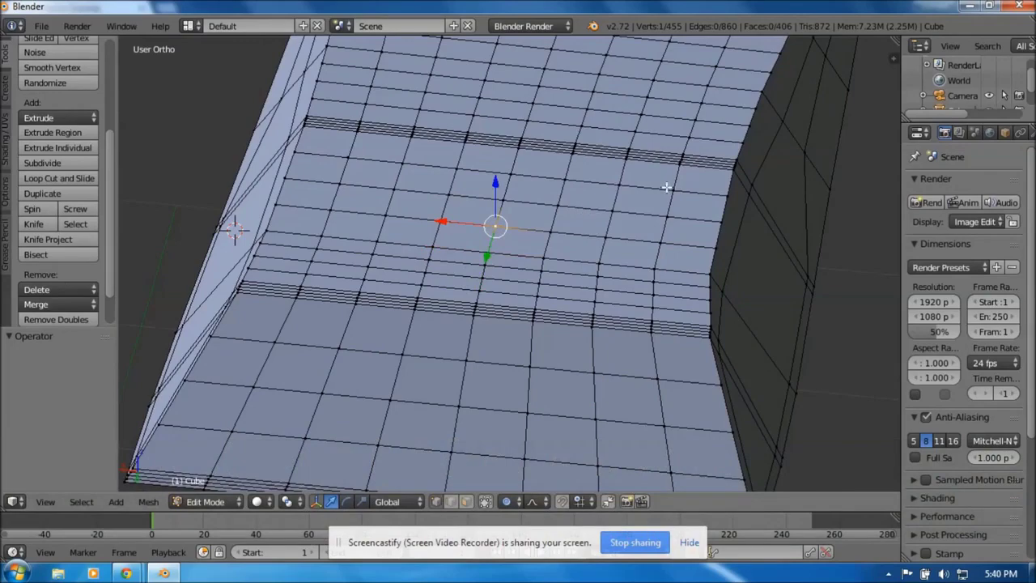
scroll(665, 187, down, 4)
middle_drag(700, 185, 202, 367)
click(46, 501)
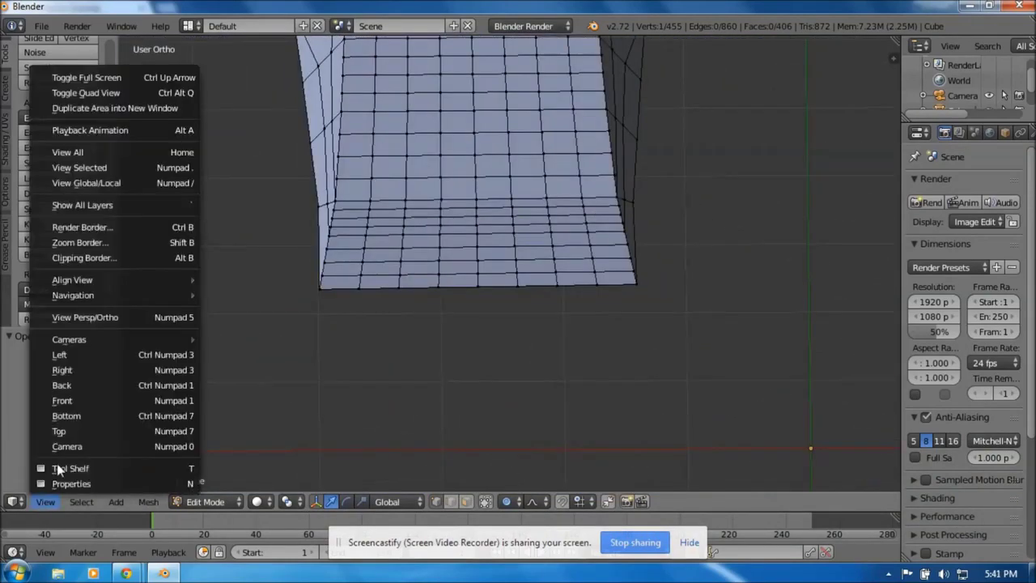
click(77, 403)
shift+middle_drag(411, 176, 411, 281)
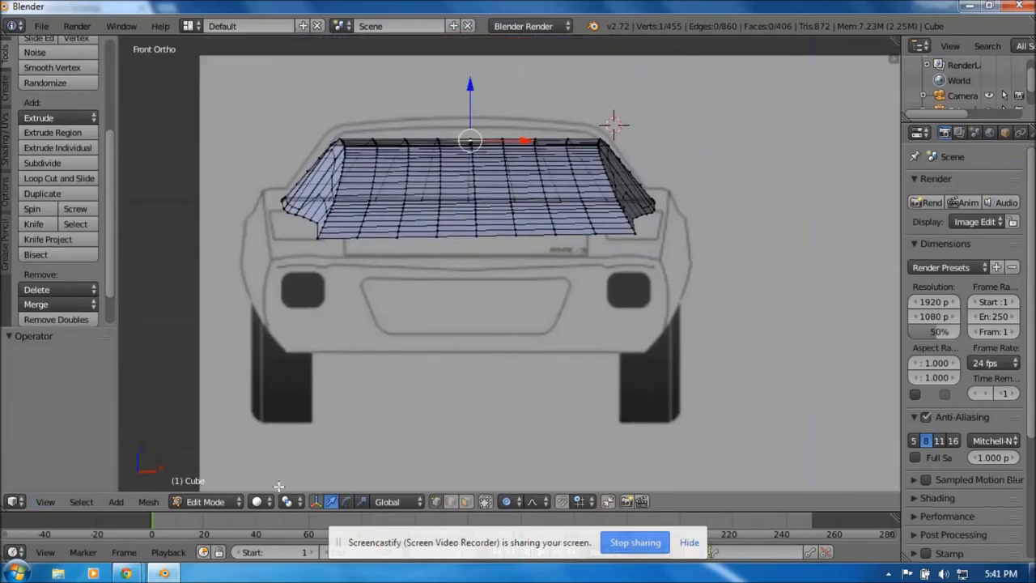
Raise the selected roof vertex 0.06 along the Z axis using proportional editing with a proportional size of 1.33.
key(g)
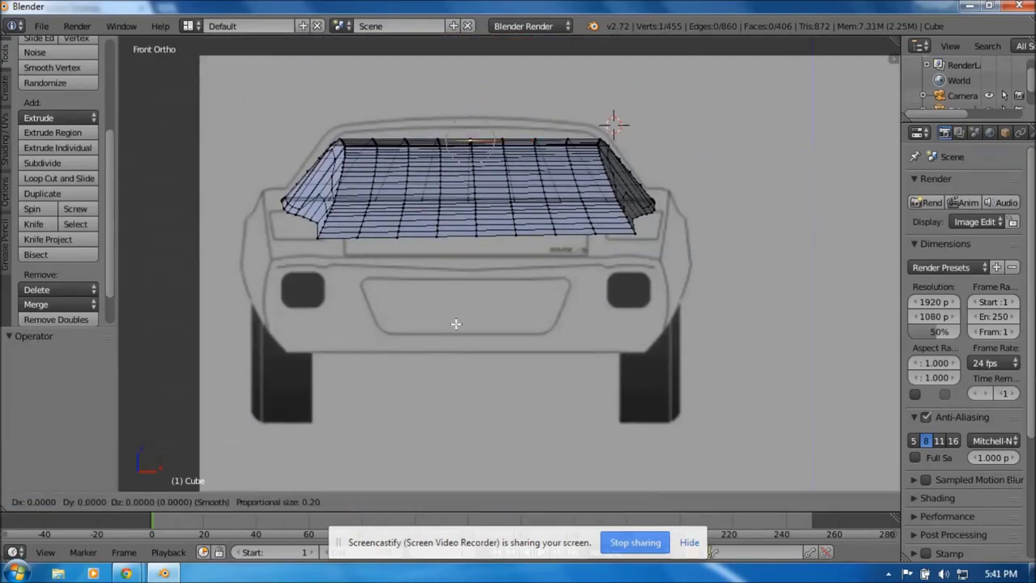
scroll(455, 324, down, 12)
scroll(456, 323, down, 2)
key(z)
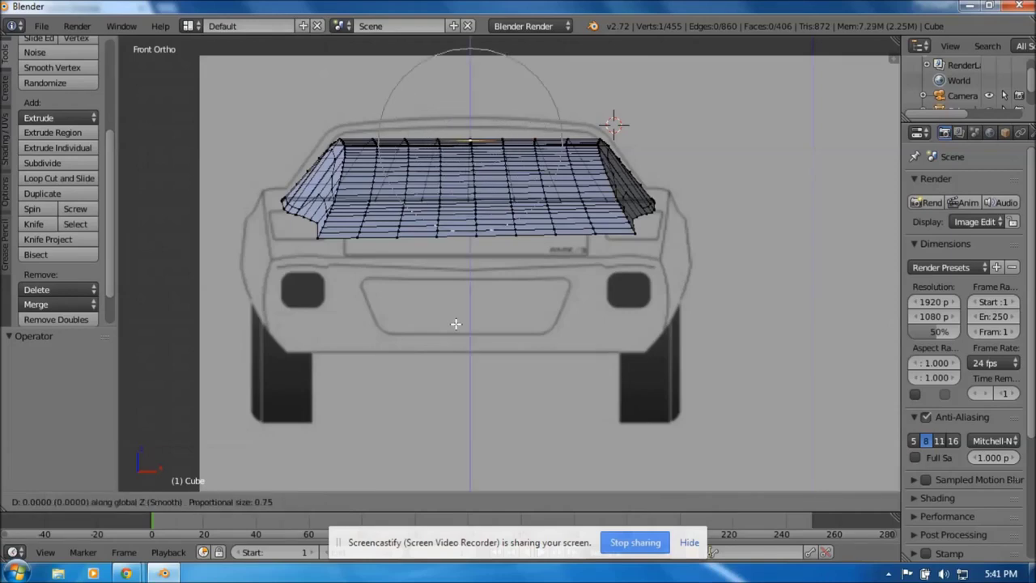
text(0.06)
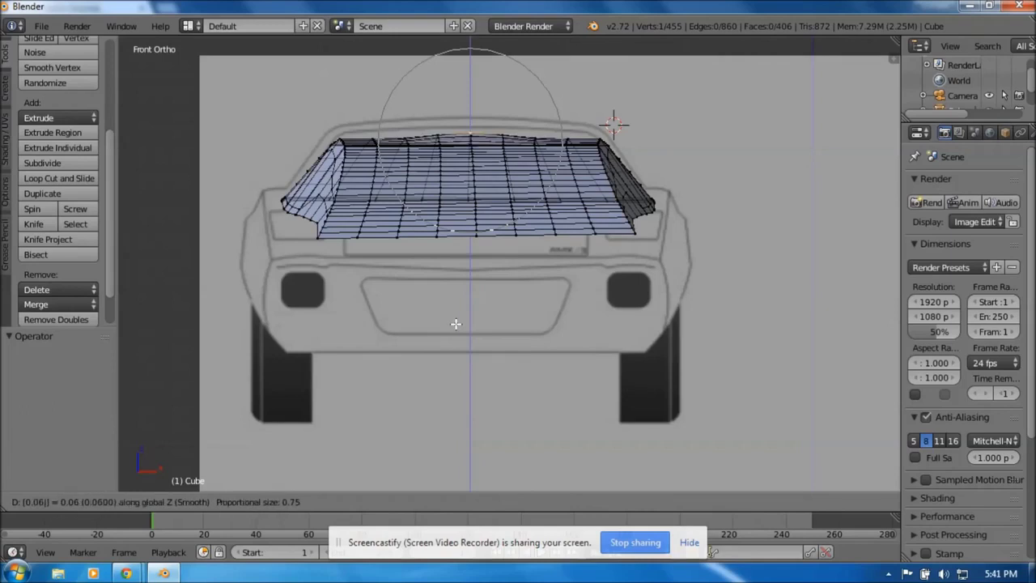
scroll(455, 324, down, 5)
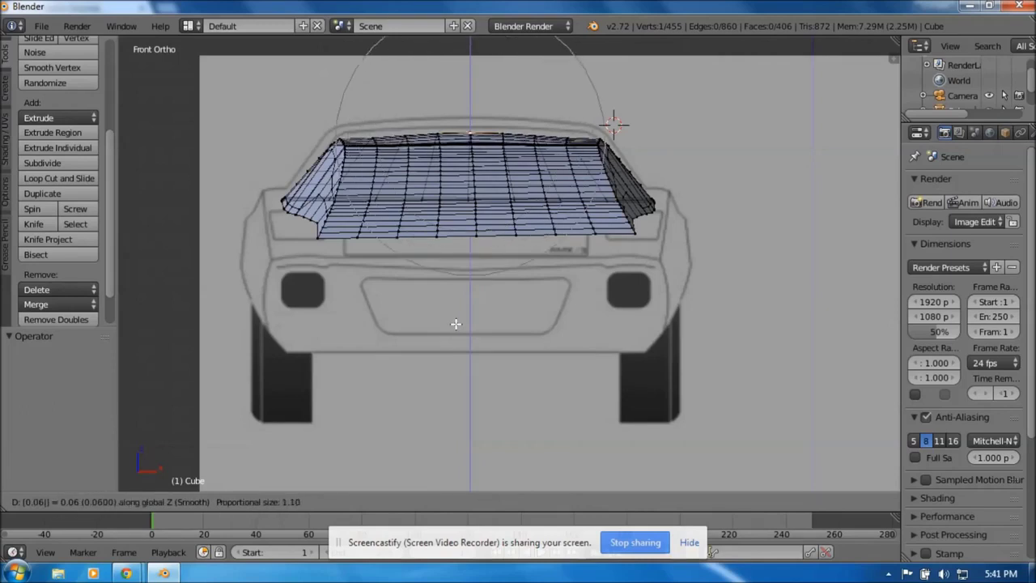
scroll(456, 324, down, 1)
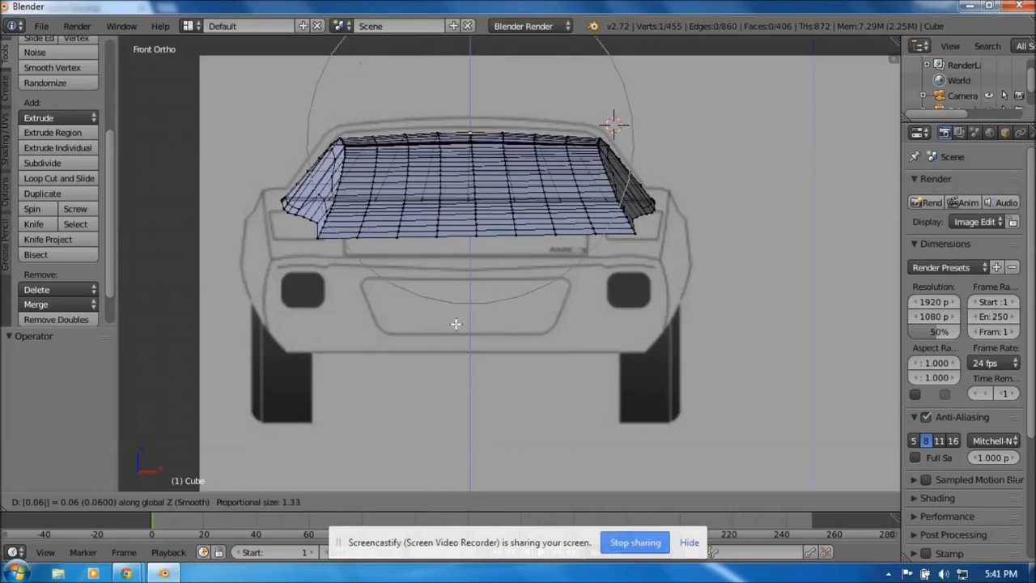
click(456, 324)
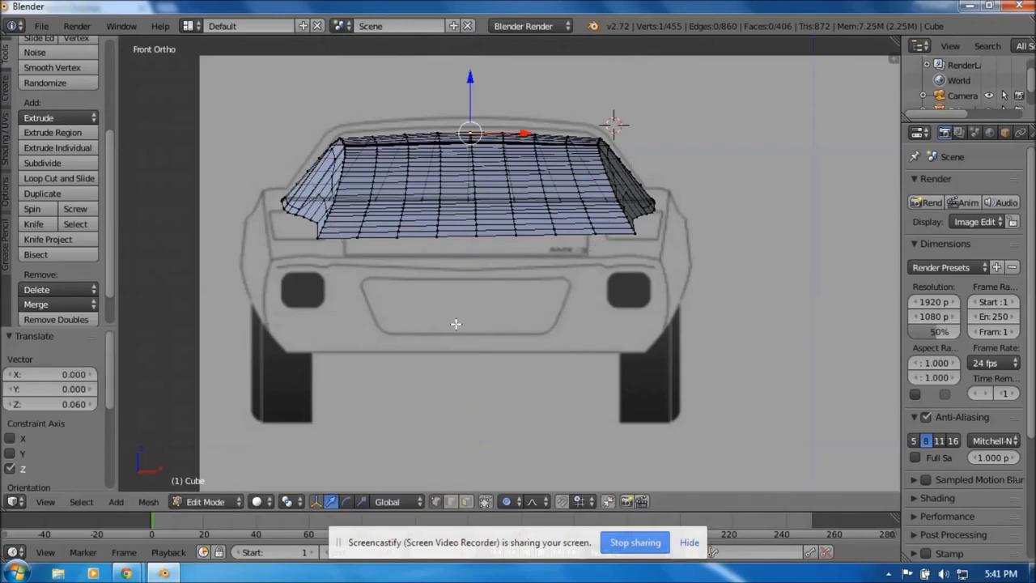
Examine the roof's curvature from several angles and against the blueprint in the front and right views.
middle_drag(330, 226, 656, 296)
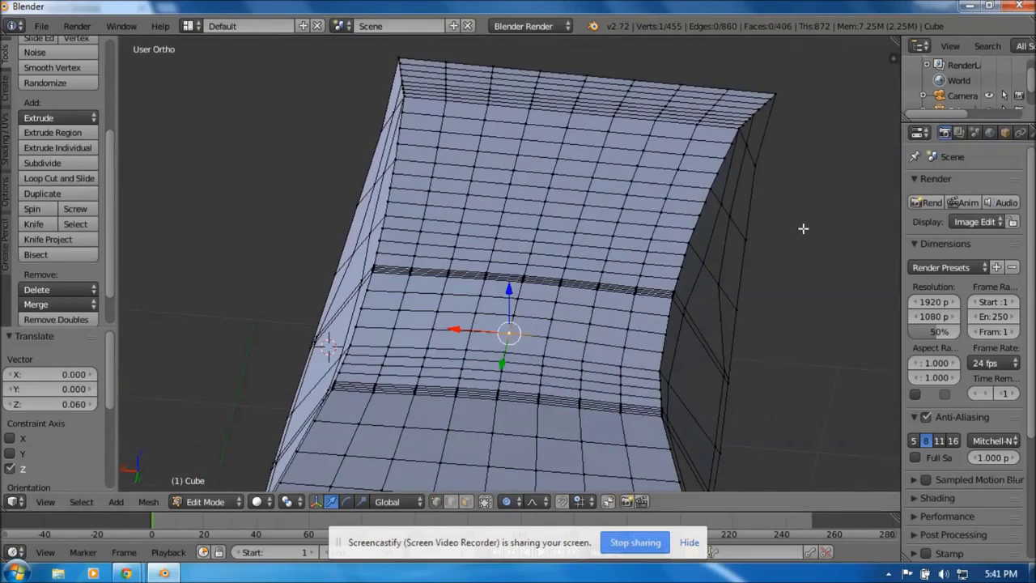
click(45, 502)
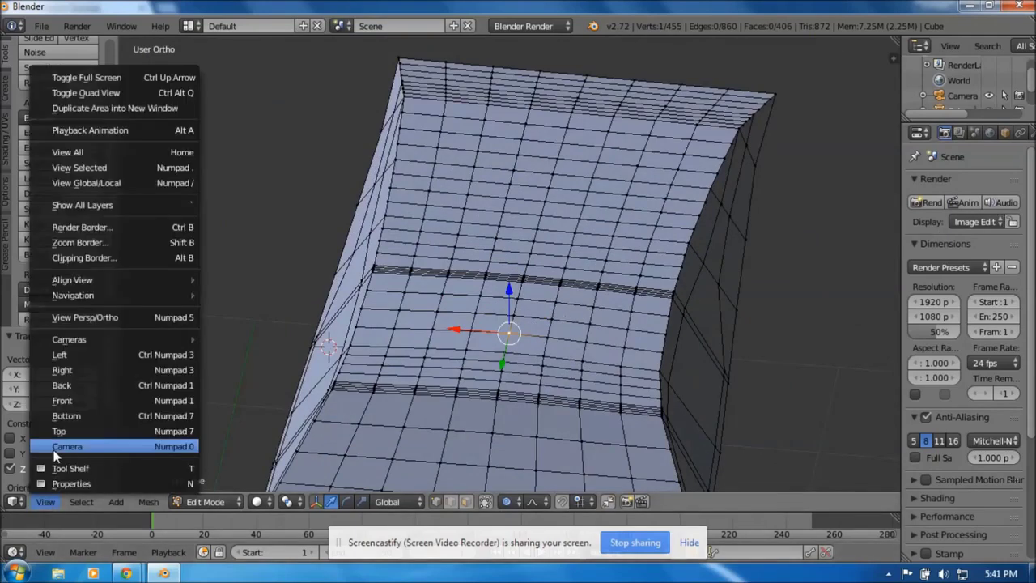
click(85, 400)
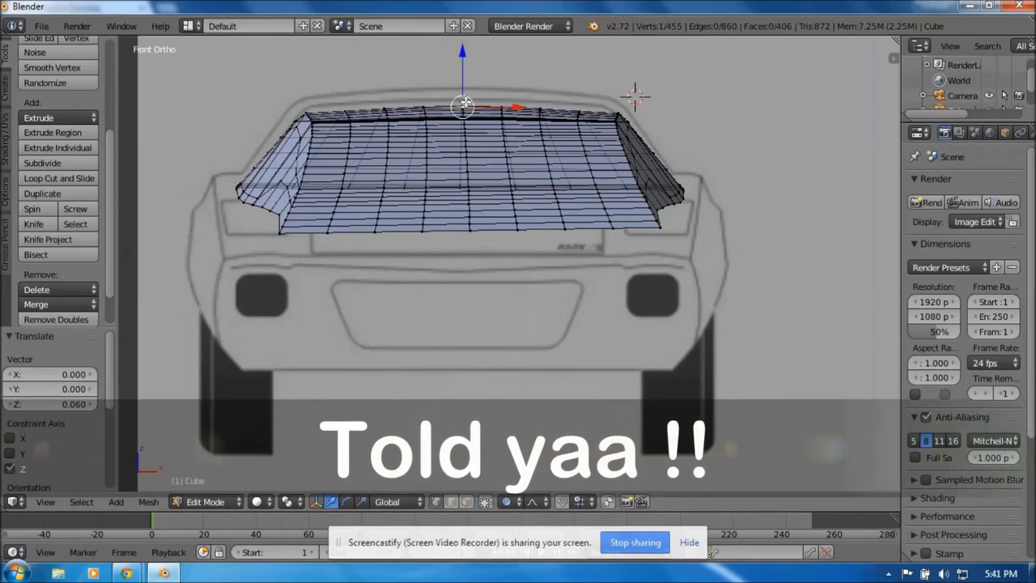
scroll(464, 103, down, 1)
middle_drag(324, 210, 312, 311)
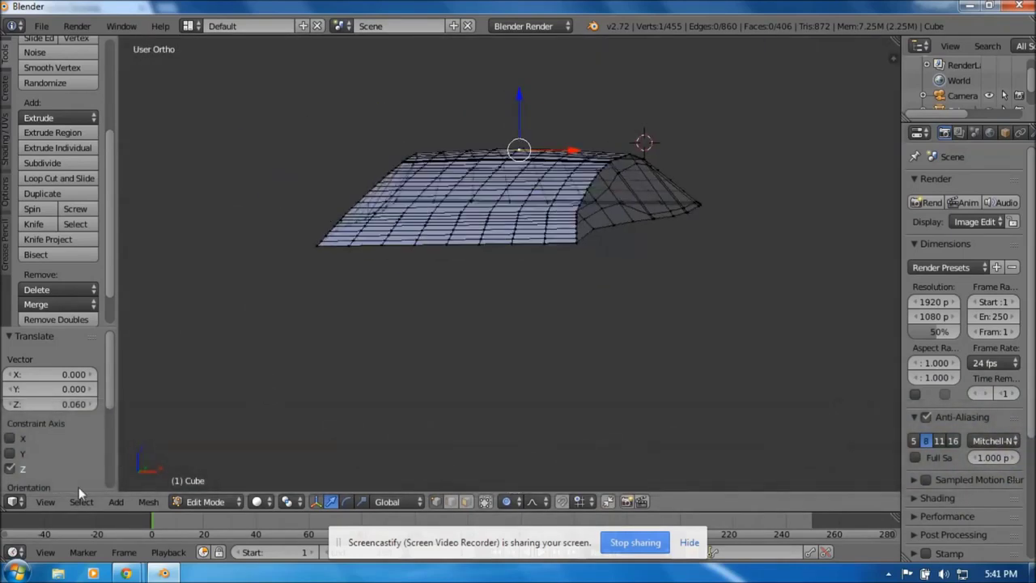
click(46, 503)
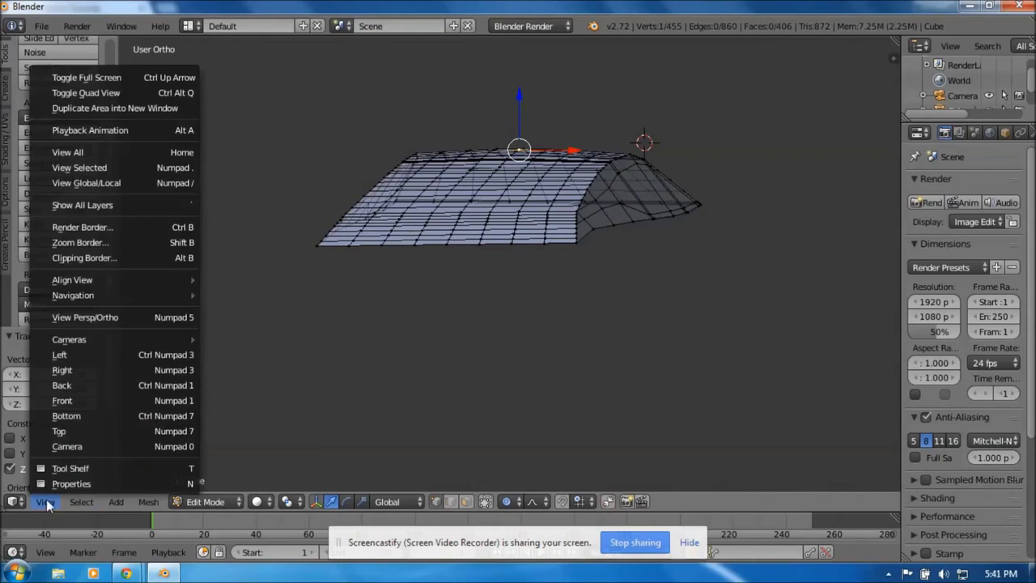
click(61, 371)
scroll(402, 277, down, 4)
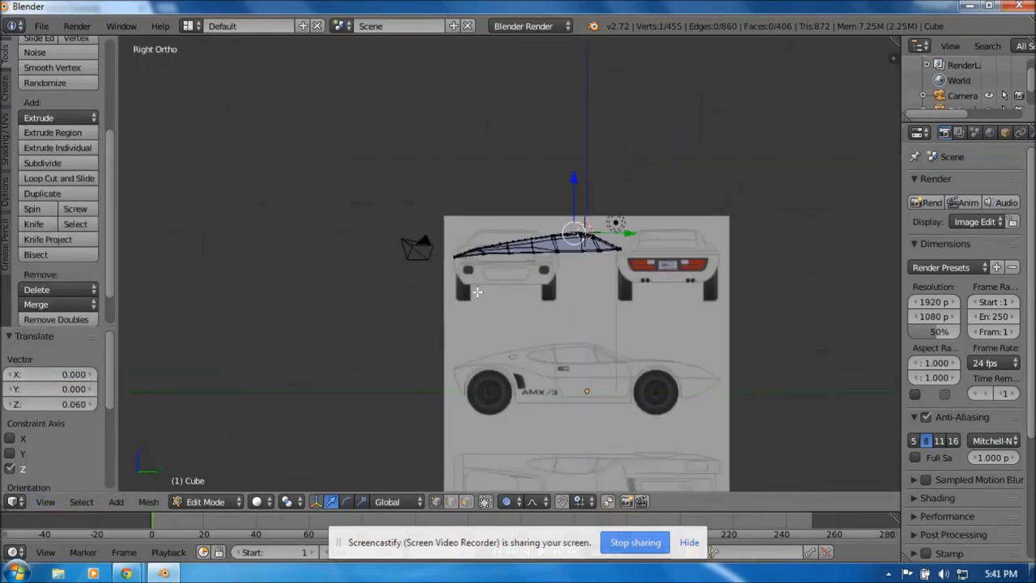
scroll(498, 333, up, 2)
scroll(585, 373, up, 1)
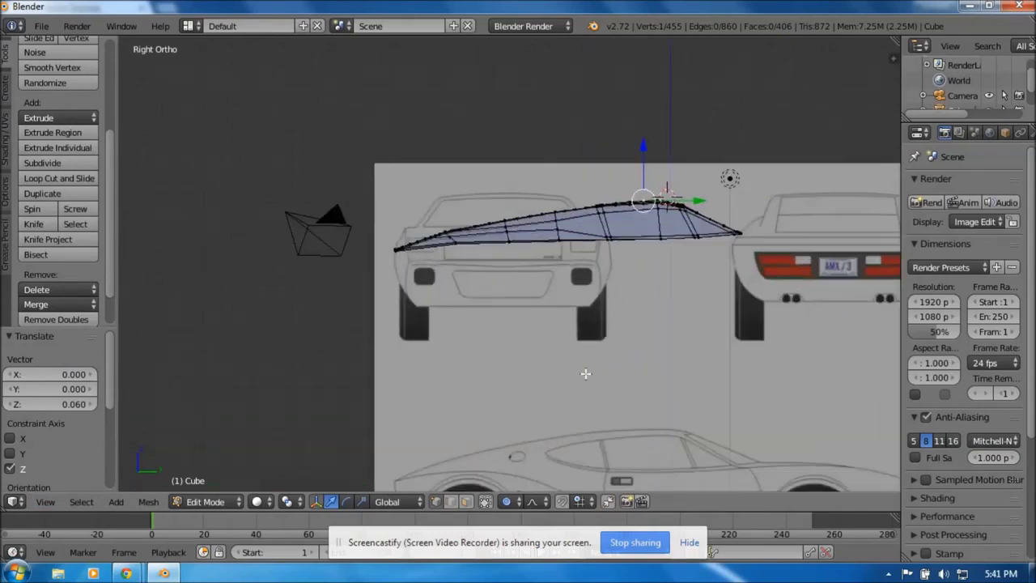
scroll(585, 373, up, 3)
middle_drag(581, 365, 341, 393)
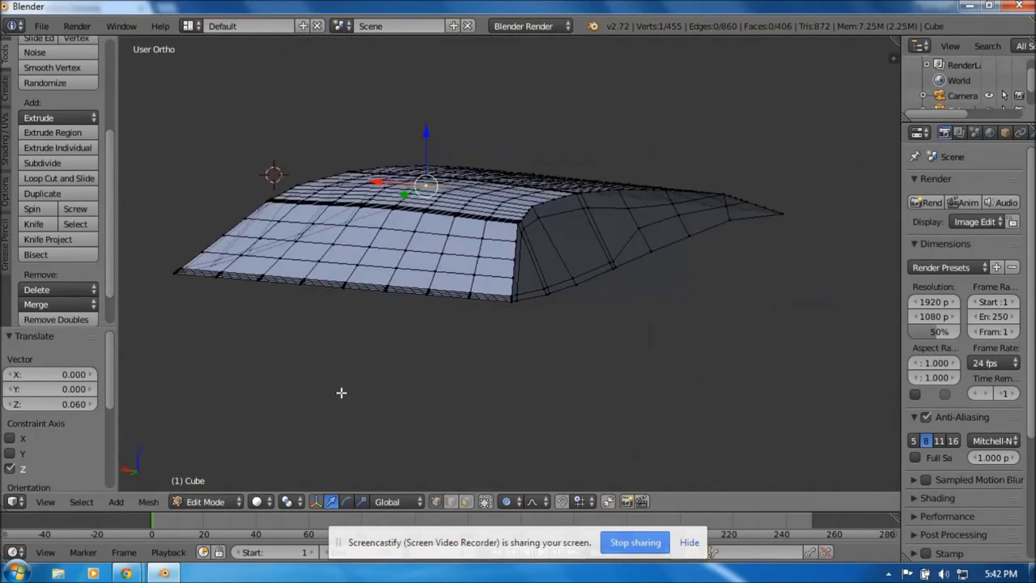
click(38, 502)
click(83, 373)
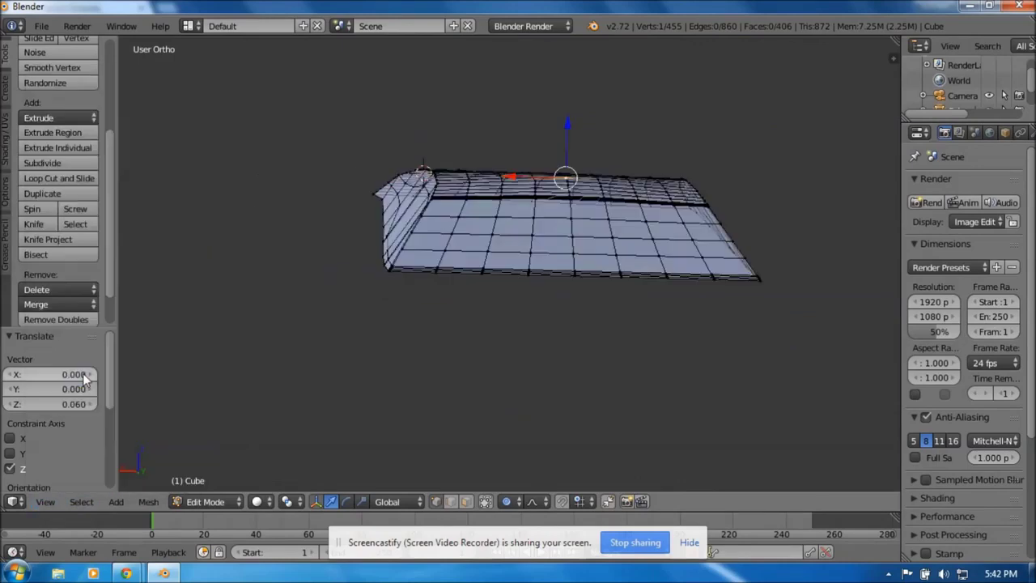
scroll(427, 319, down, 3)
middle_drag(574, 331, 497, 324)
click(46, 502)
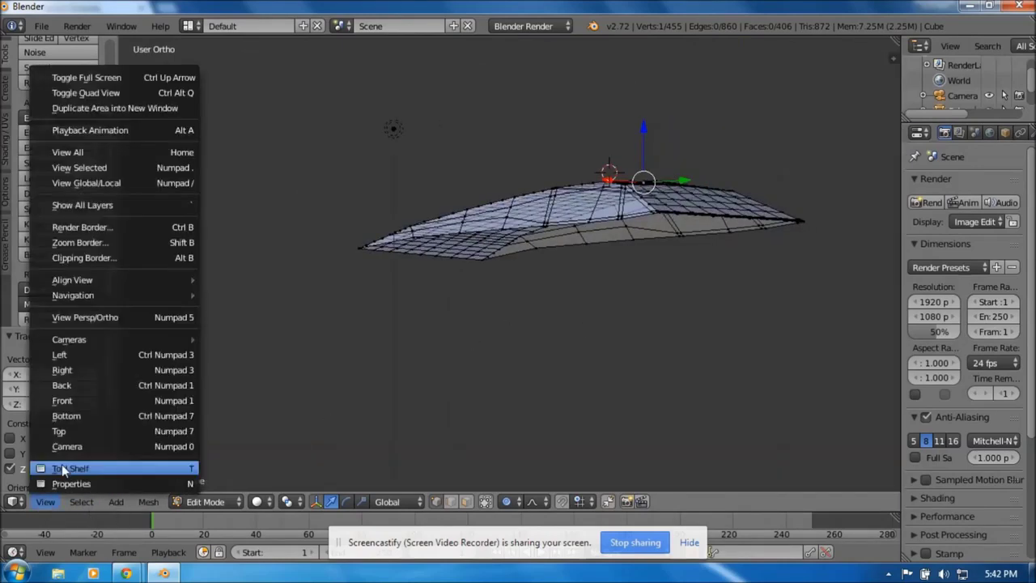
click(62, 369)
Switch to Object Mode and apply smooth shading to the cabin mesh.
click(195, 502)
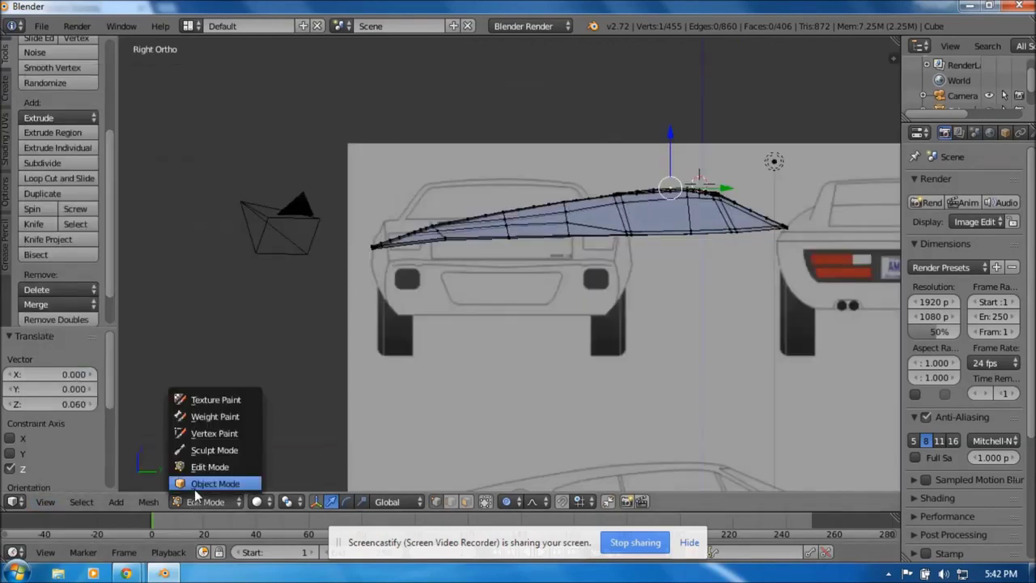
click(215, 483)
scroll(576, 419, up, 2)
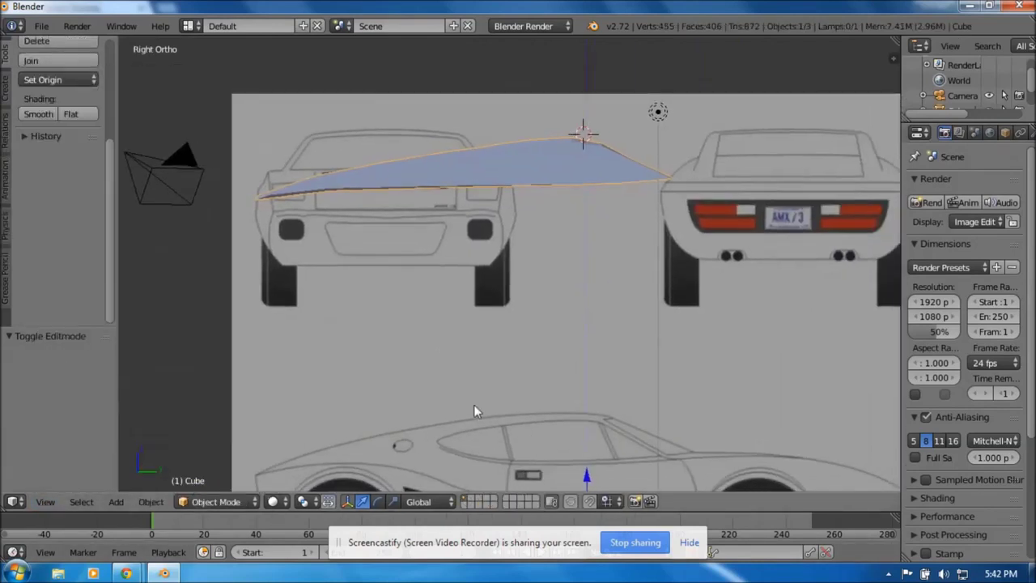
middle_drag(402, 322, 401, 374)
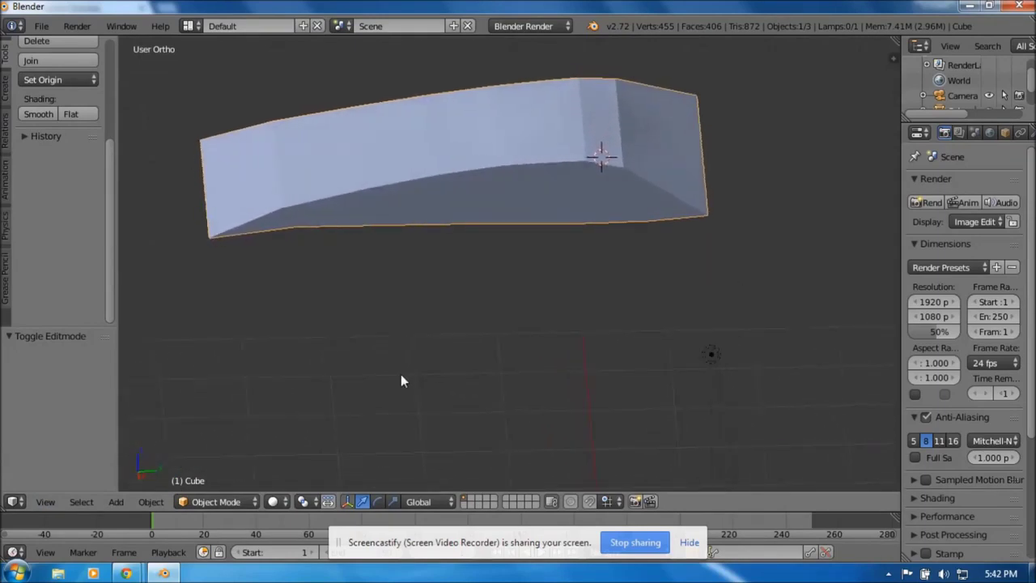
click(35, 114)
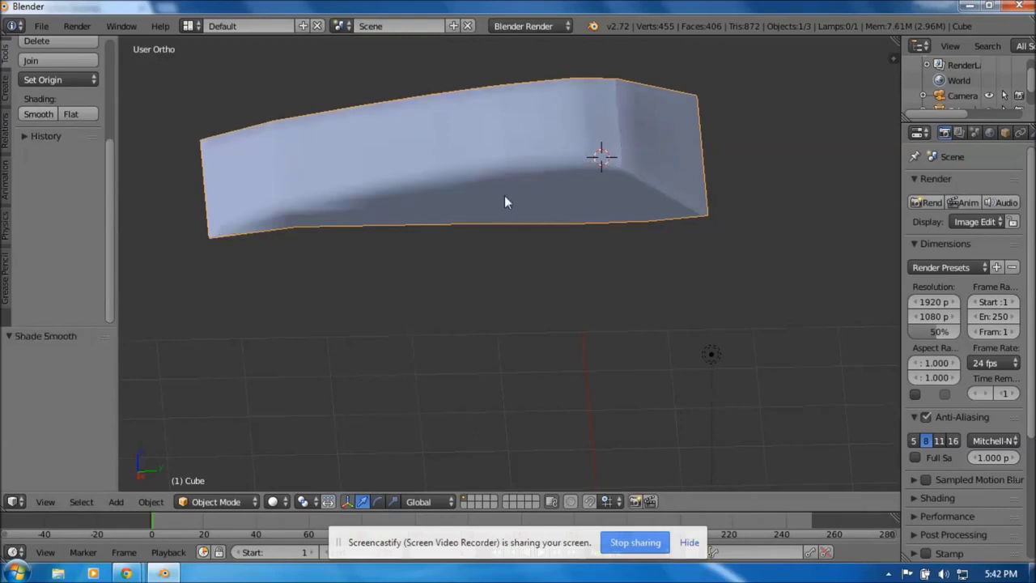
mouse_move(594, 247)
middle_down()
mouse_move(530, 250)
mouse_move(412, 220)
mouse_move(359, 193)
mouse_move(326, 224)
mouse_move(455, 282)
mouse_move(659, 284)
mouse_move(678, 247)
mouse_move(678, 192)
mouse_move(576, 181)
mouse_move(451, 189)
mouse_move(342, 234)
mouse_move(606, 245)
mouse_move(527, 239)
mouse_move(433, 251)
middle_up()
click(55, 502)
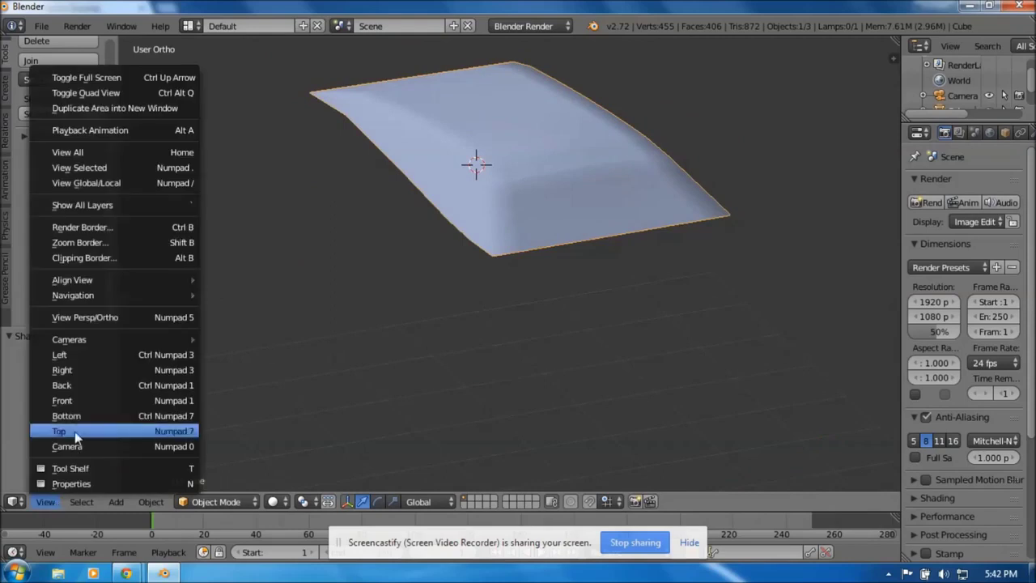
click(74, 368)
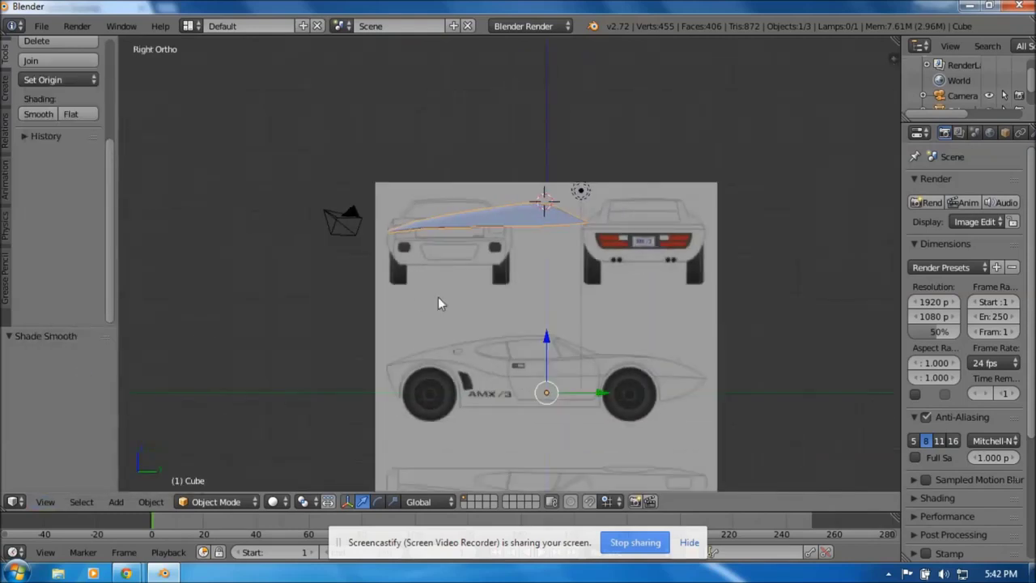
middle_drag(486, 328, 372, 292)
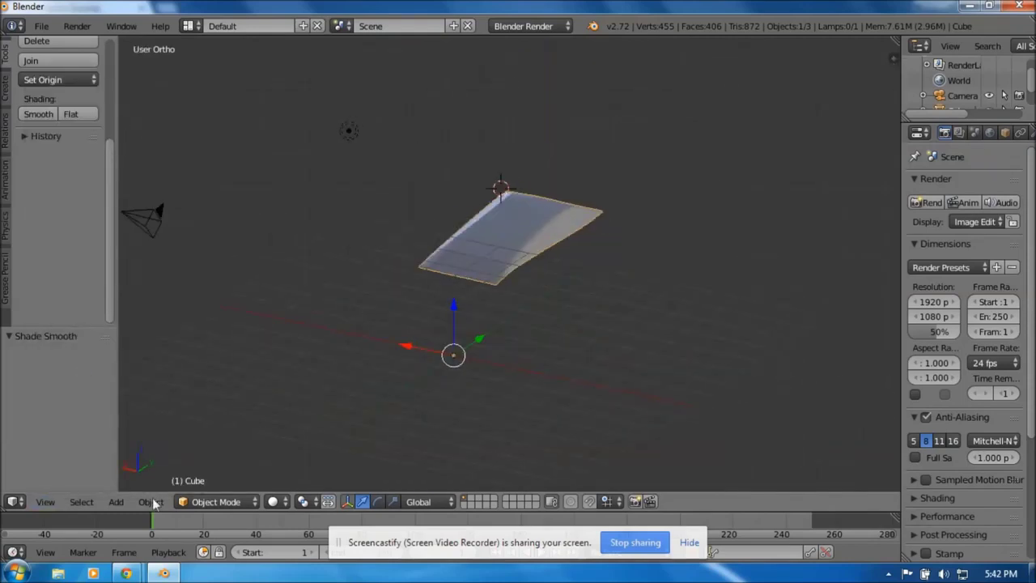
In right view, move the cabin about 0.16 along Y and -3.85 along Z onto the blueprint's side-view car.
click(36, 503)
click(87, 369)
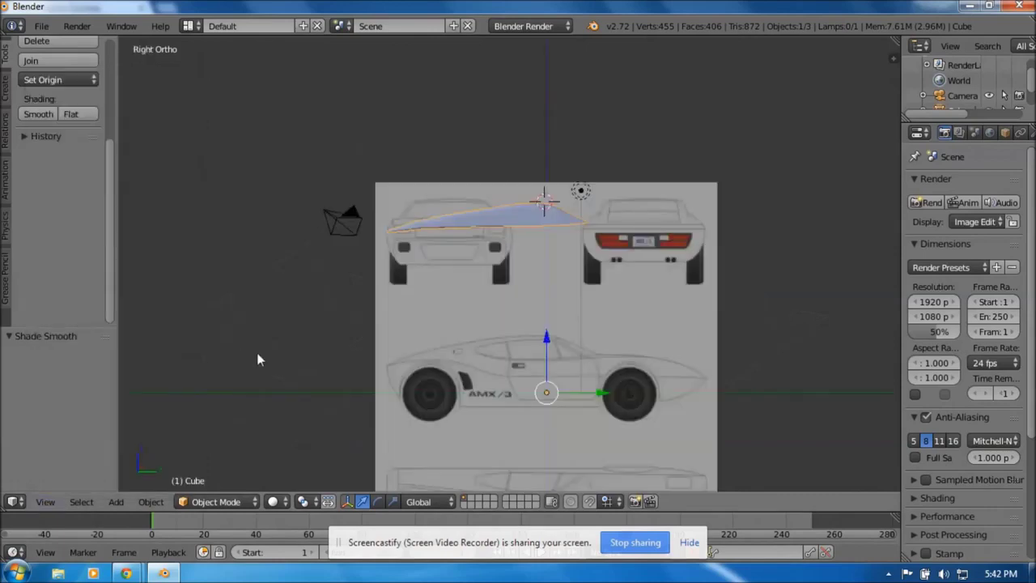
shift+middle_drag(423, 367, 364, 319)
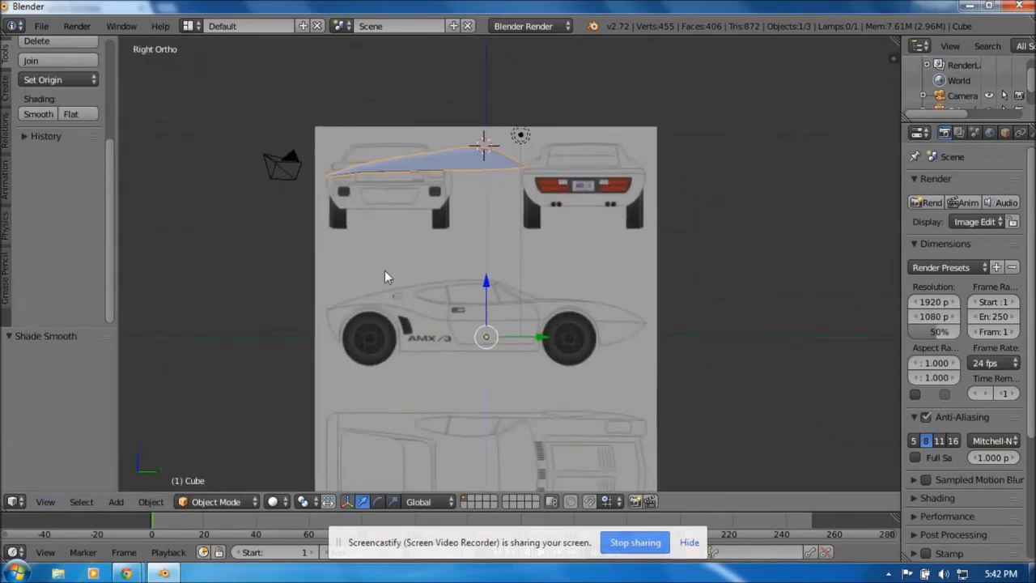
key(g)
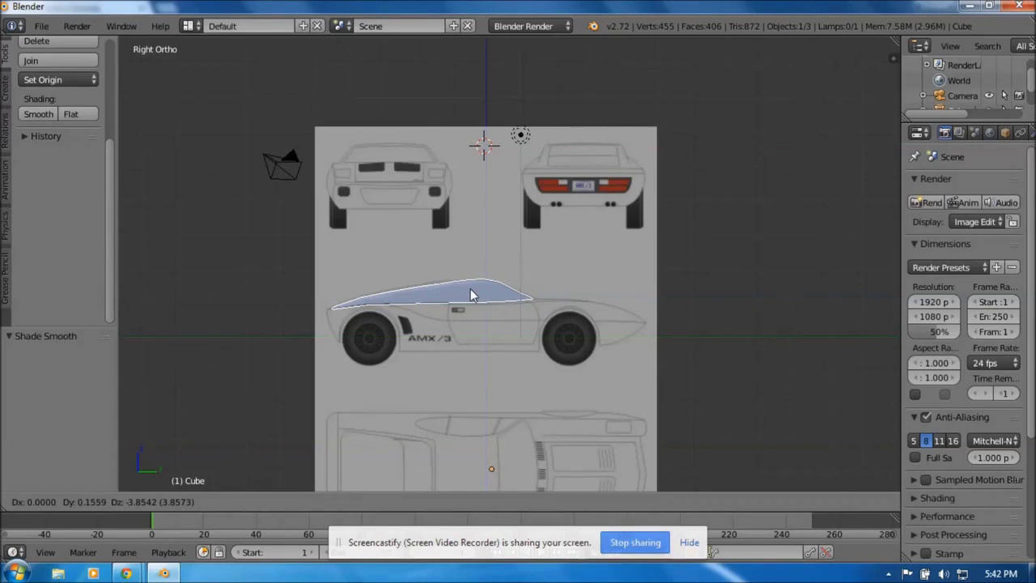
click(498, 299)
Nudge the cabin about -0.09 along the Y axis to refine its alignment with the side-view roofline.
scroll(497, 299, up, 4)
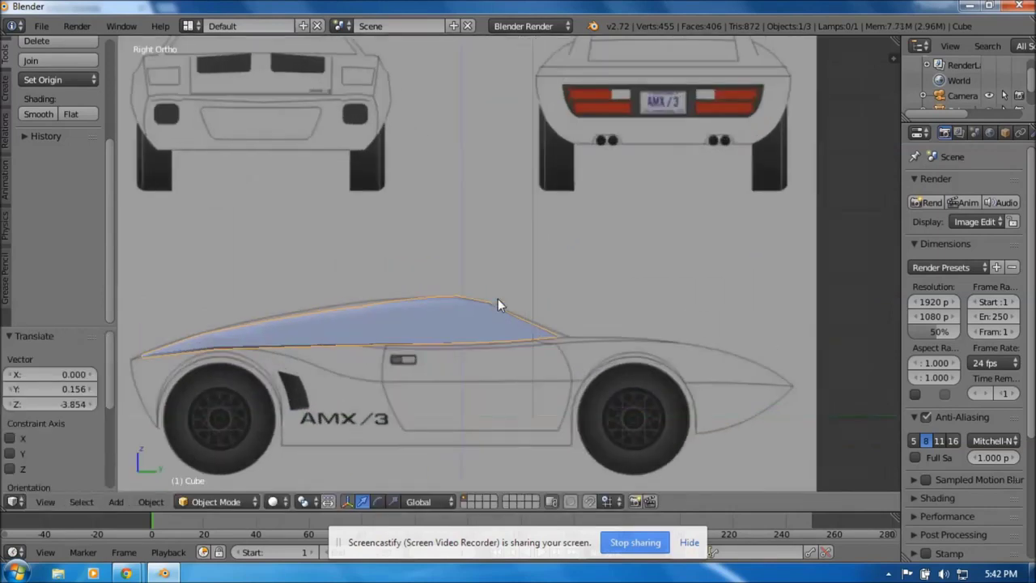
scroll(497, 299, up, 1)
shift+middle_drag(482, 305, 612, 250)
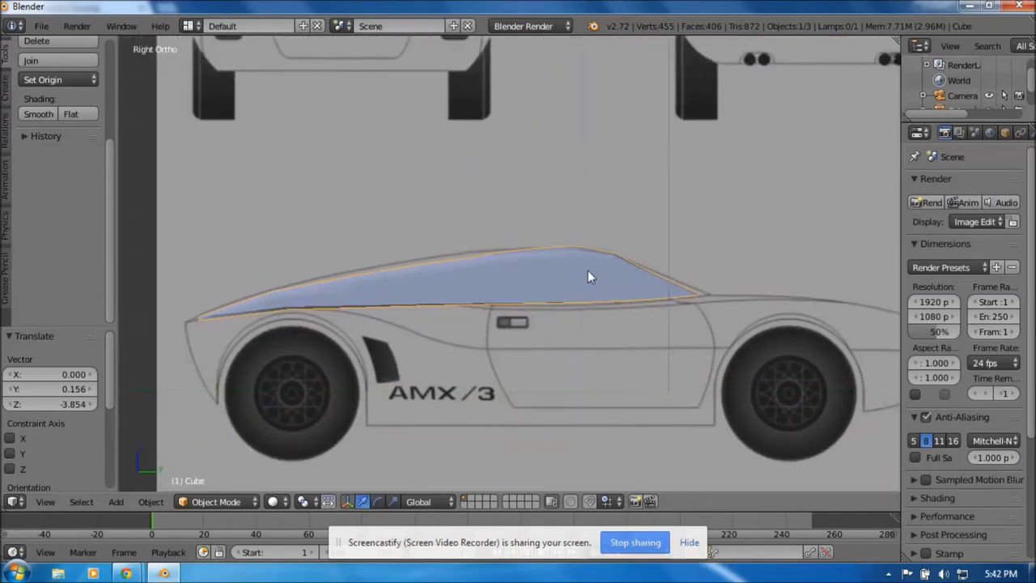
key(g)
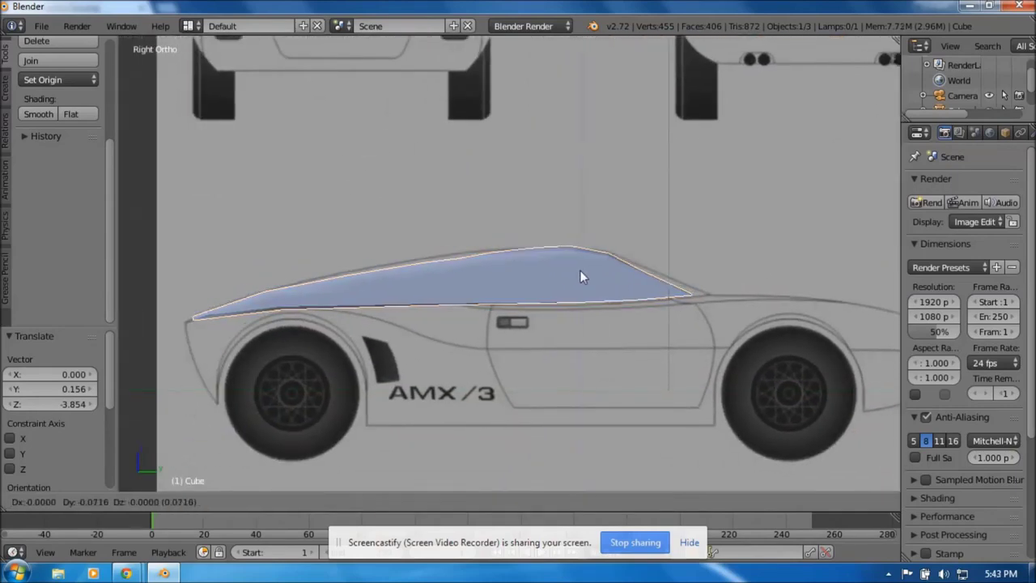
click(578, 270)
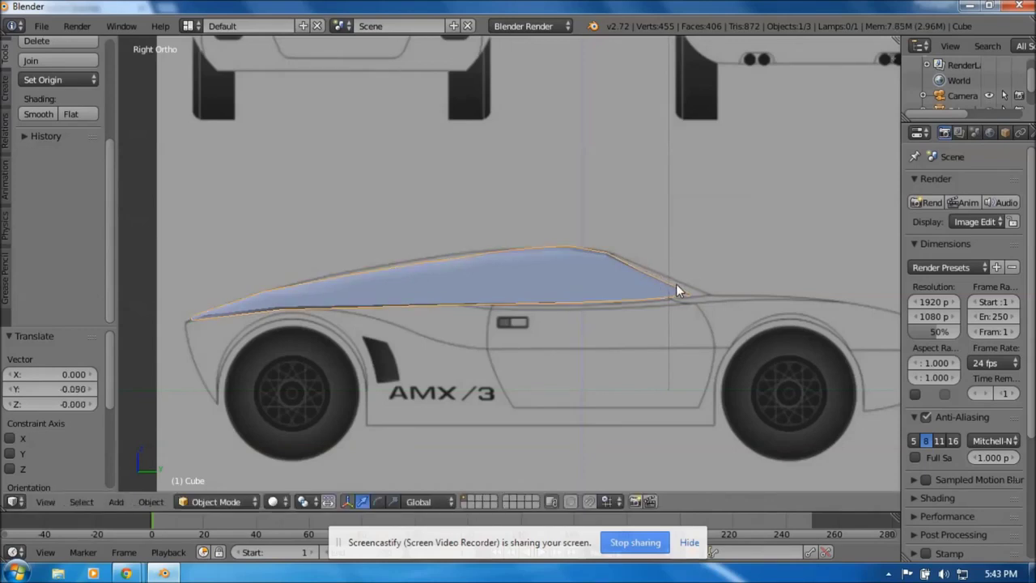
In Edit Mode and top view, rotate the whole cabin mesh 90° and move it about 1.45 in X and -2.72 in Y onto the top-view drawing.
click(216, 500)
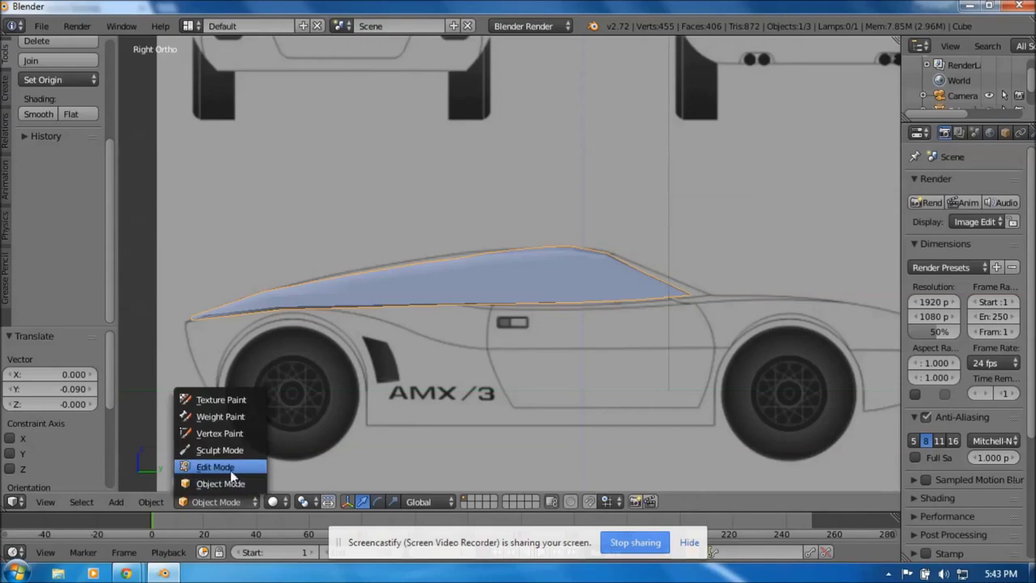
click(215, 465)
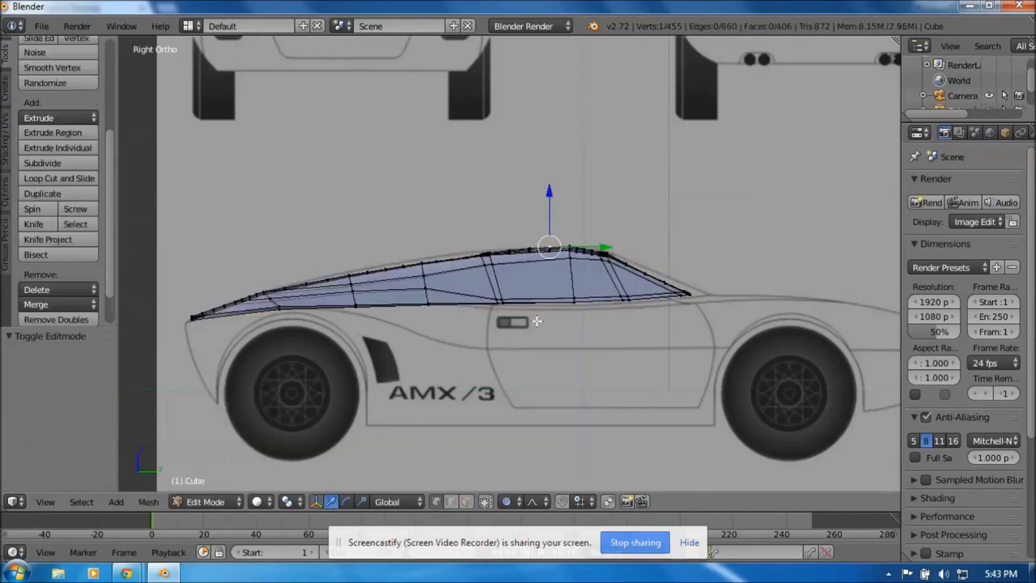
click(46, 502)
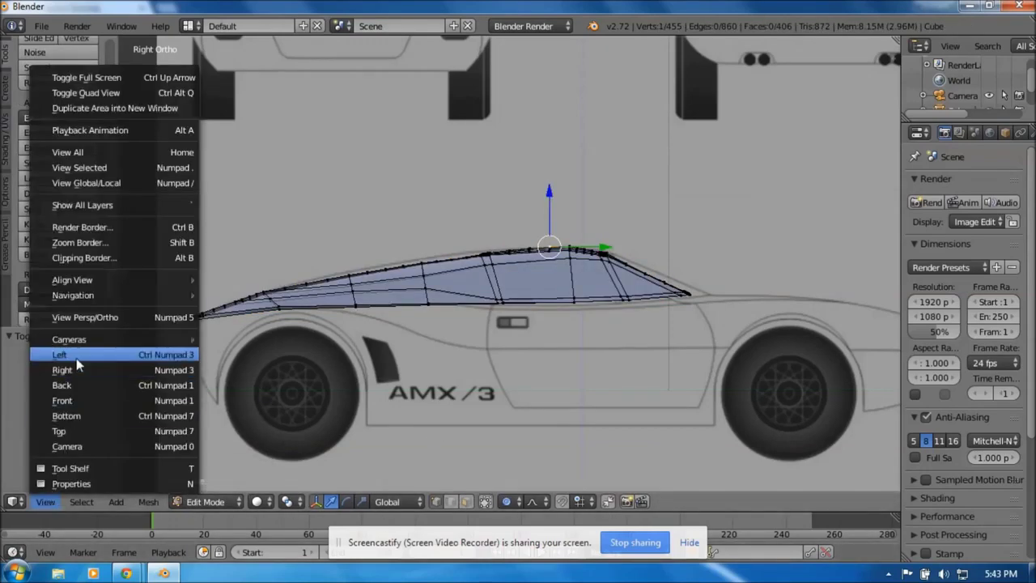
click(77, 430)
scroll(561, 277, down, 5)
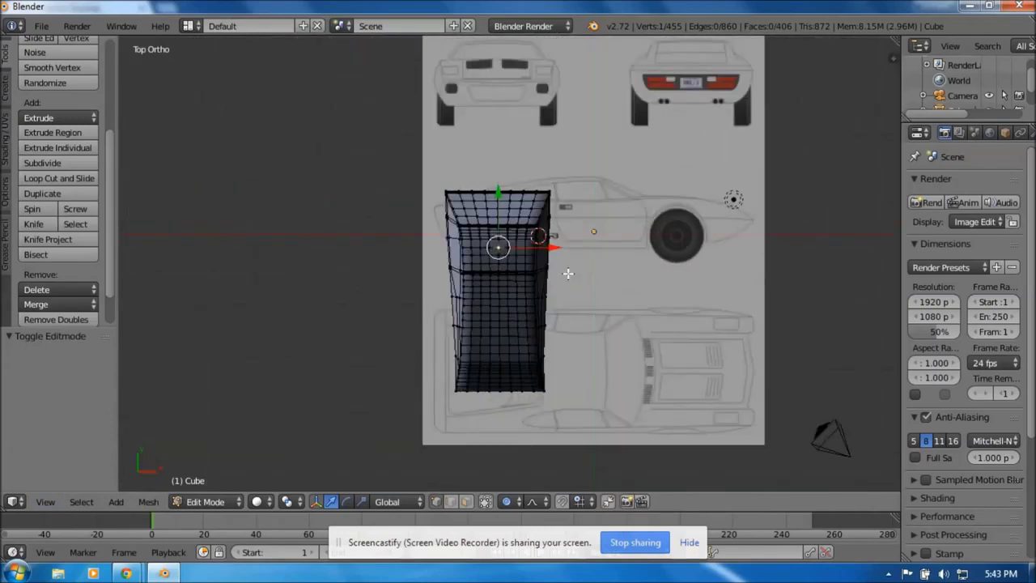
key(a)
key(a)
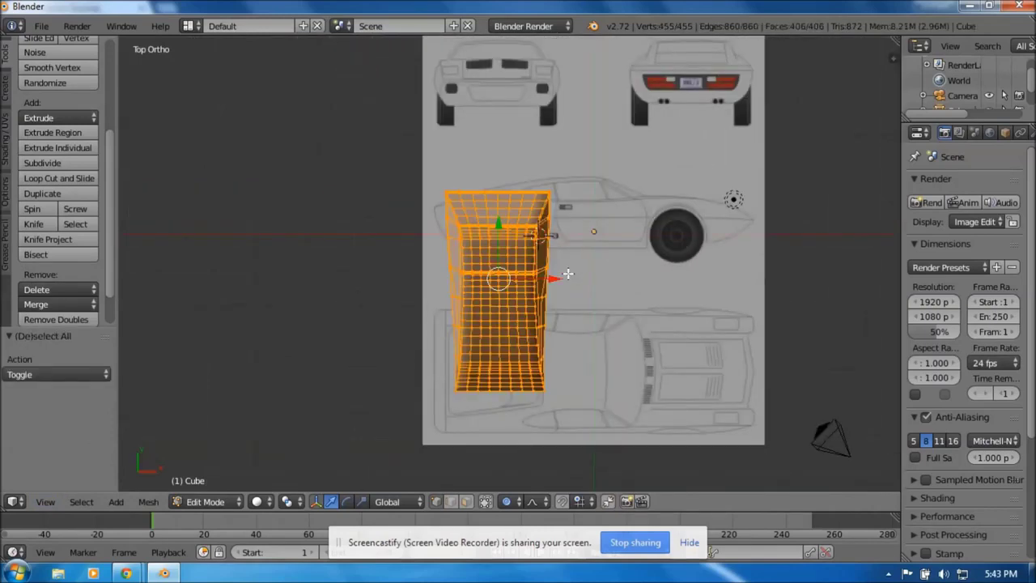
text(r)
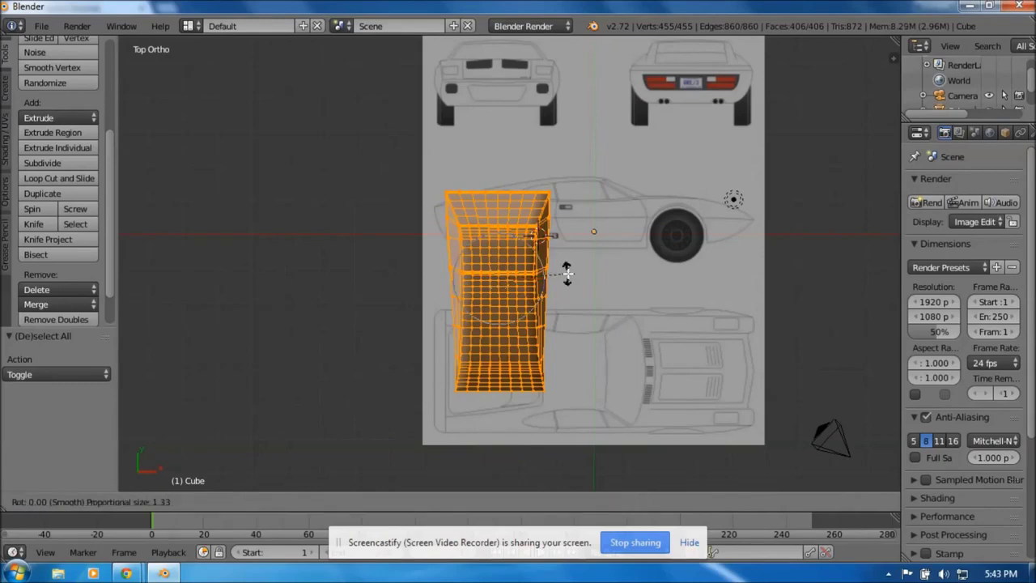
text(90)
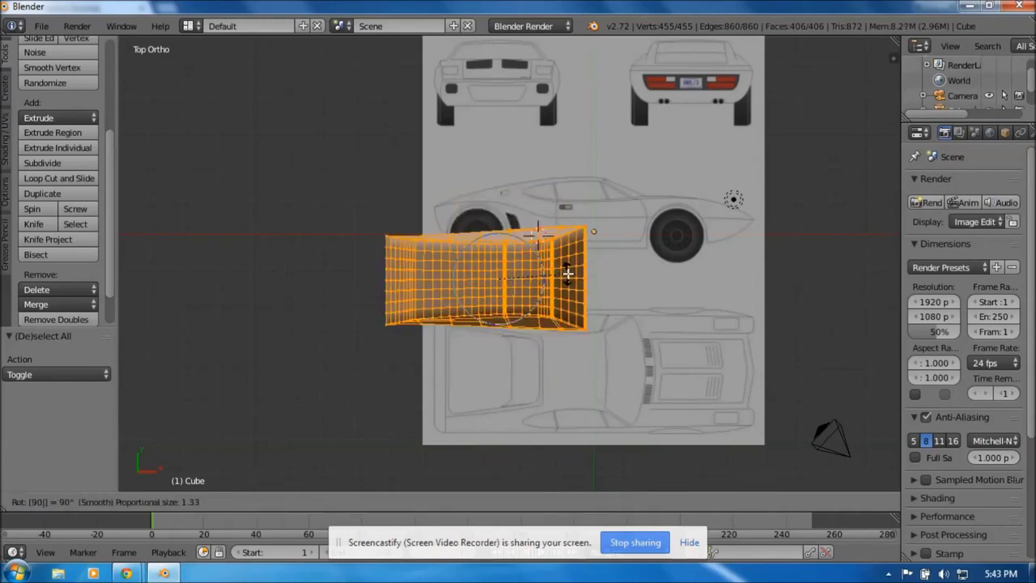
key(Return)
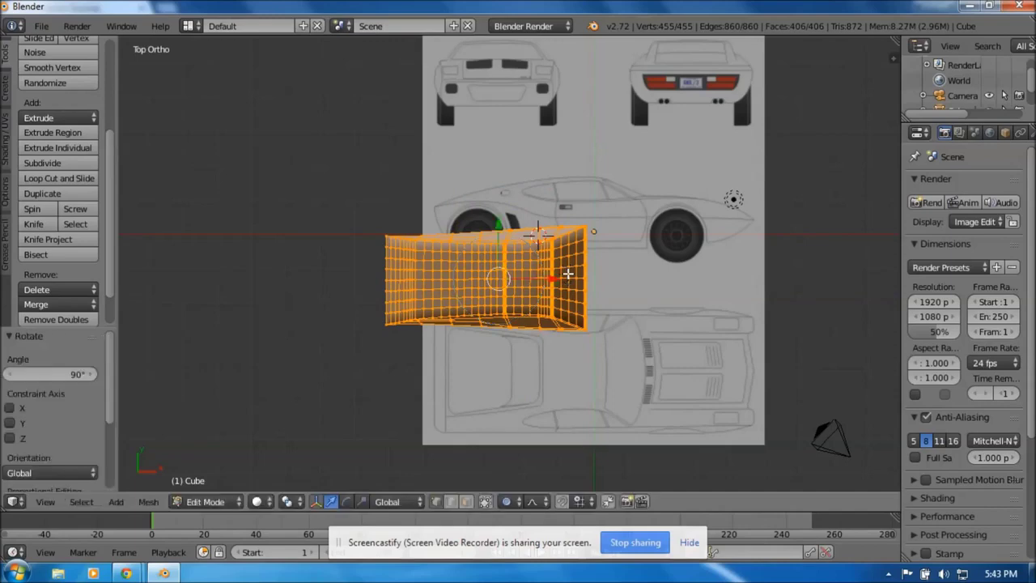
key(g)
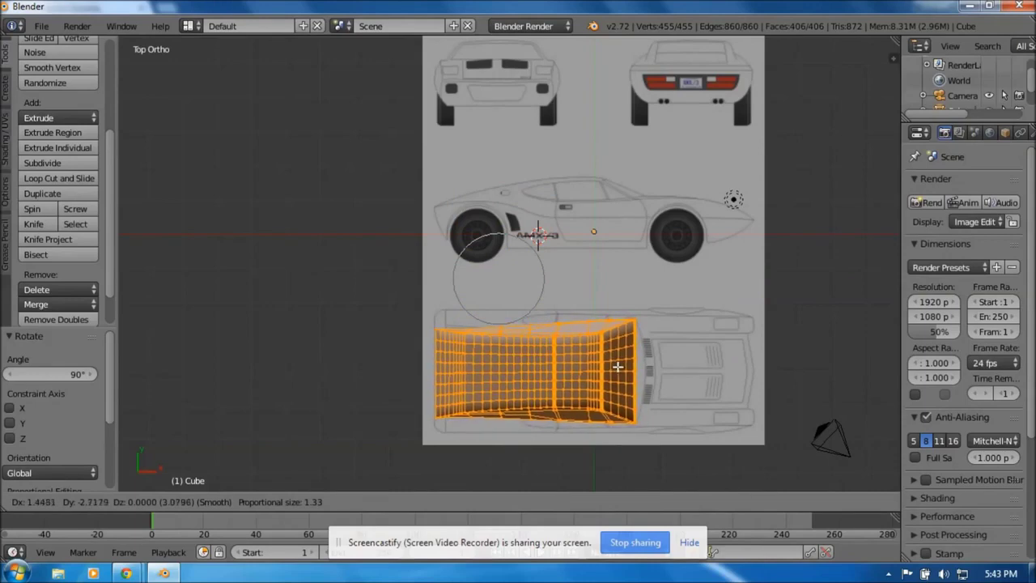
click(617, 366)
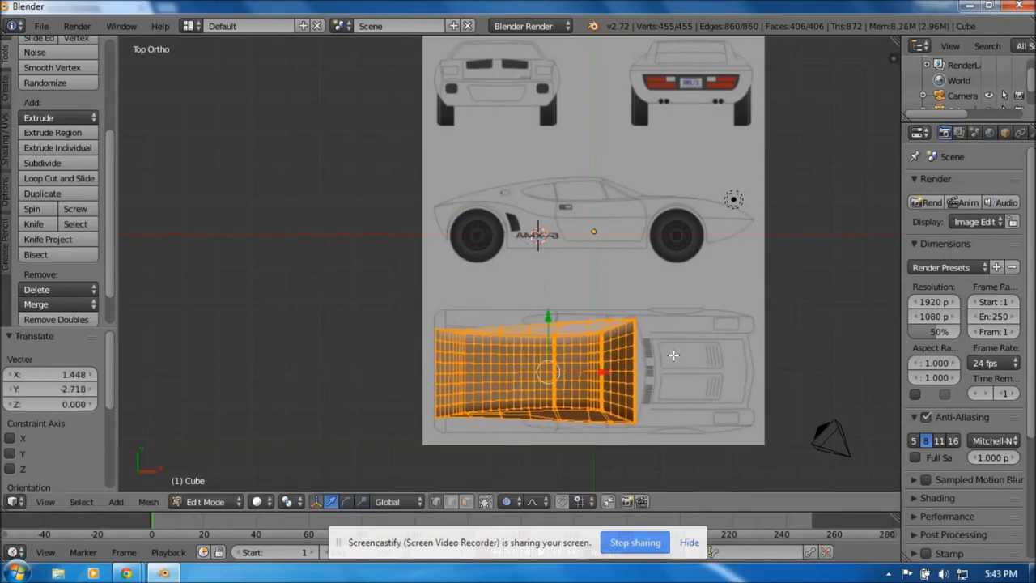
Pull the middle vertex of the windshield's base about 0.2 along X and 0.02 along Y, using a proportional size of 2.14.
right_click(635, 372)
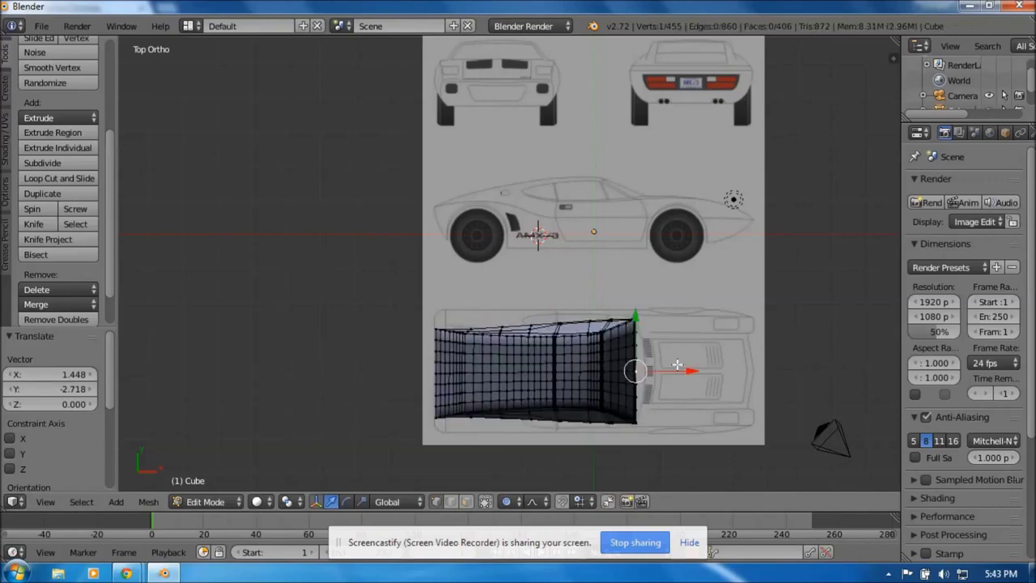
key(g)
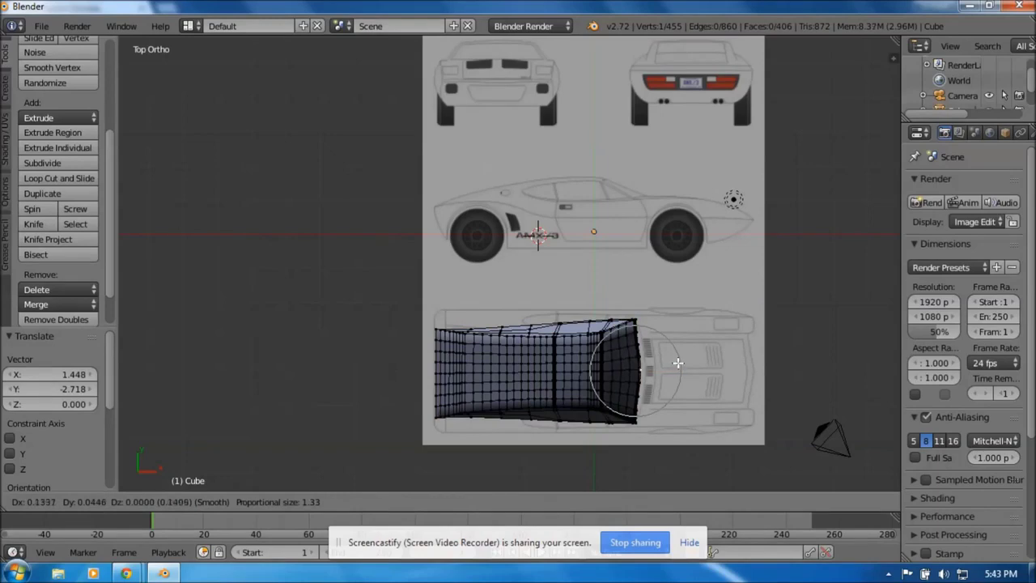
scroll(679, 362, down, 2)
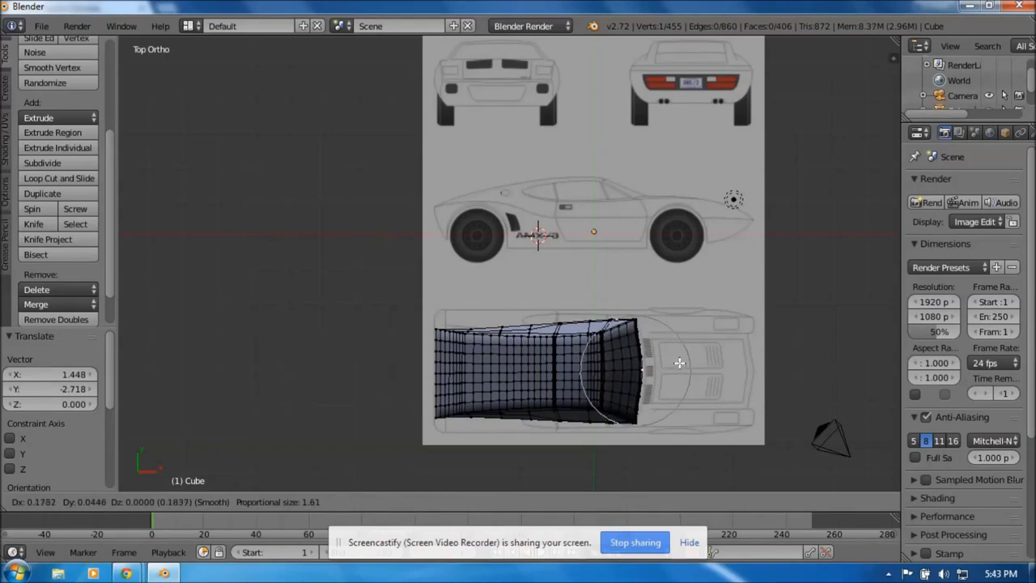
scroll(678, 362, down, 1)
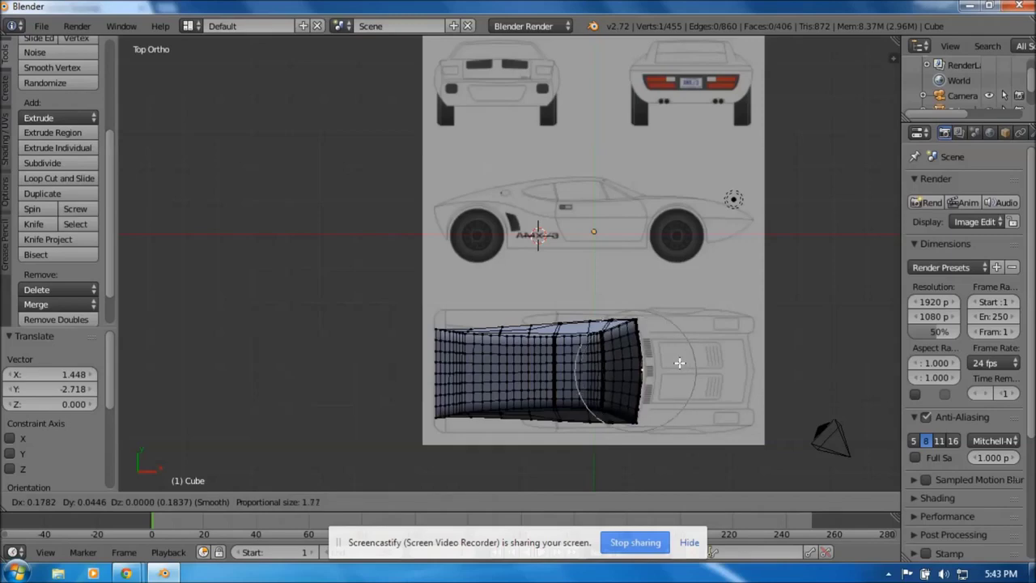
scroll(679, 363, down, 1)
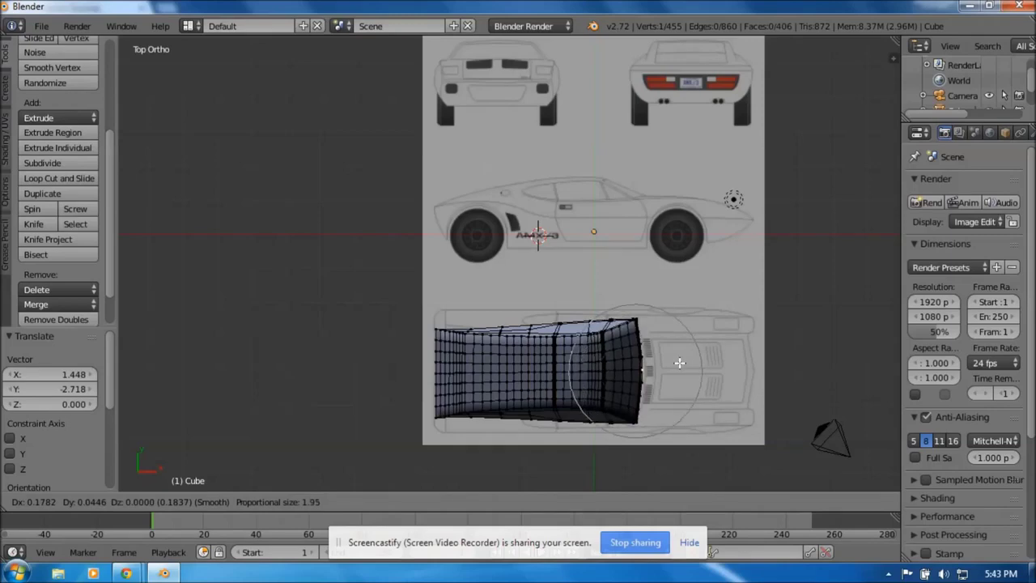
scroll(678, 363, down, 1)
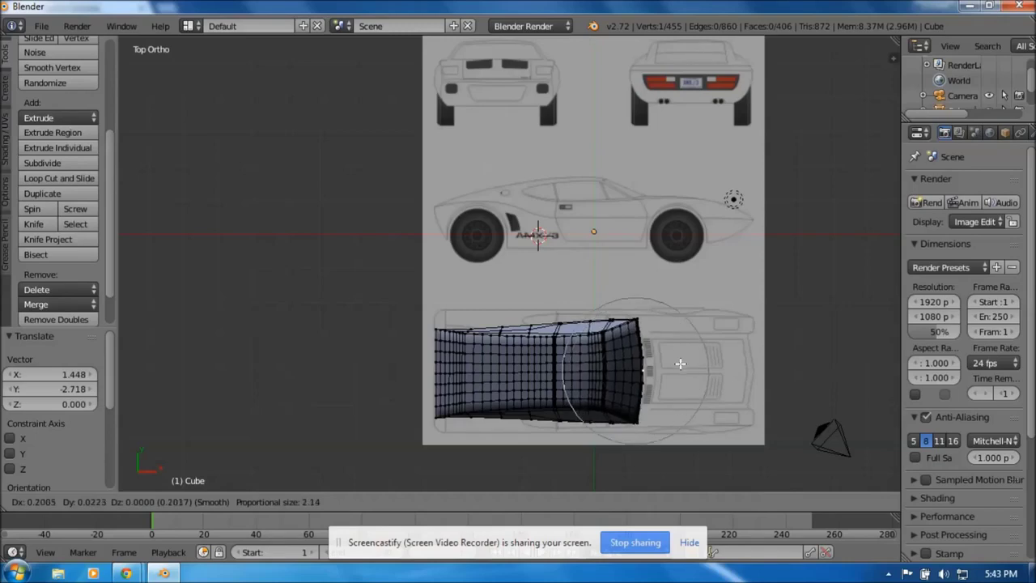
click(679, 363)
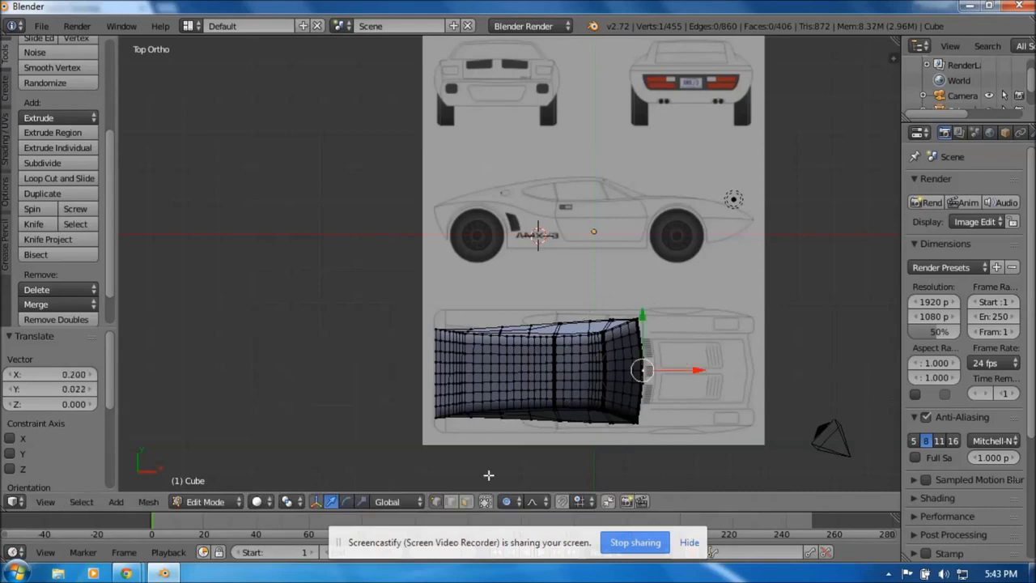
In right view, rotate the whole cabin mesh 90° about Z and move it about 2.09 in Y and 0.05 in Z onto the side-view car.
click(45, 504)
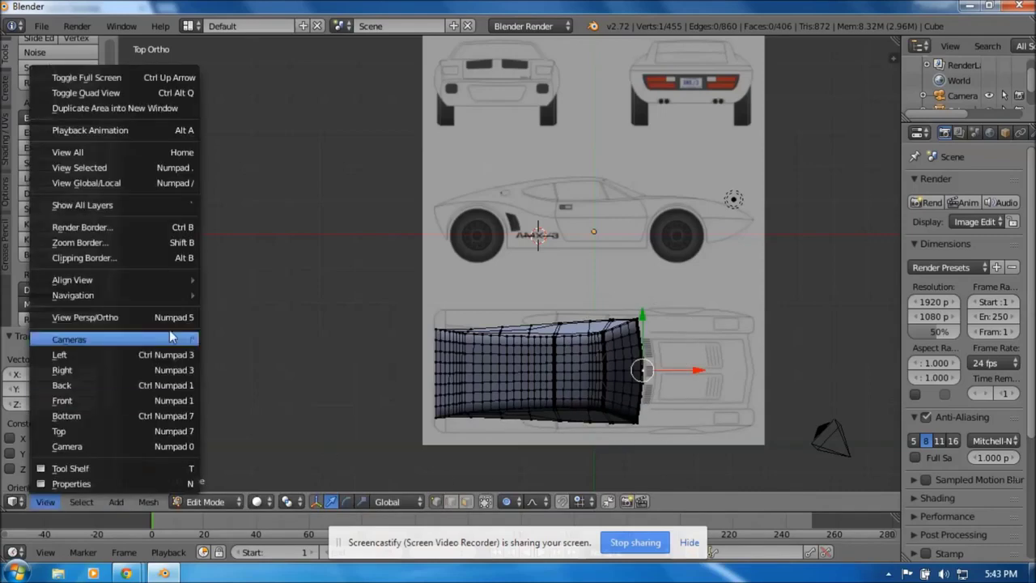
click(127, 371)
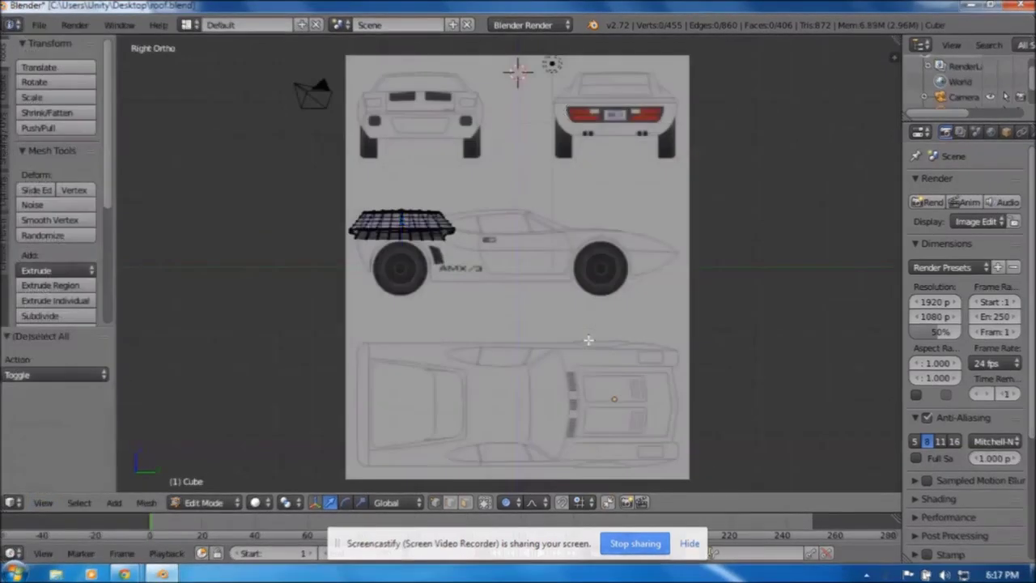
key(a)
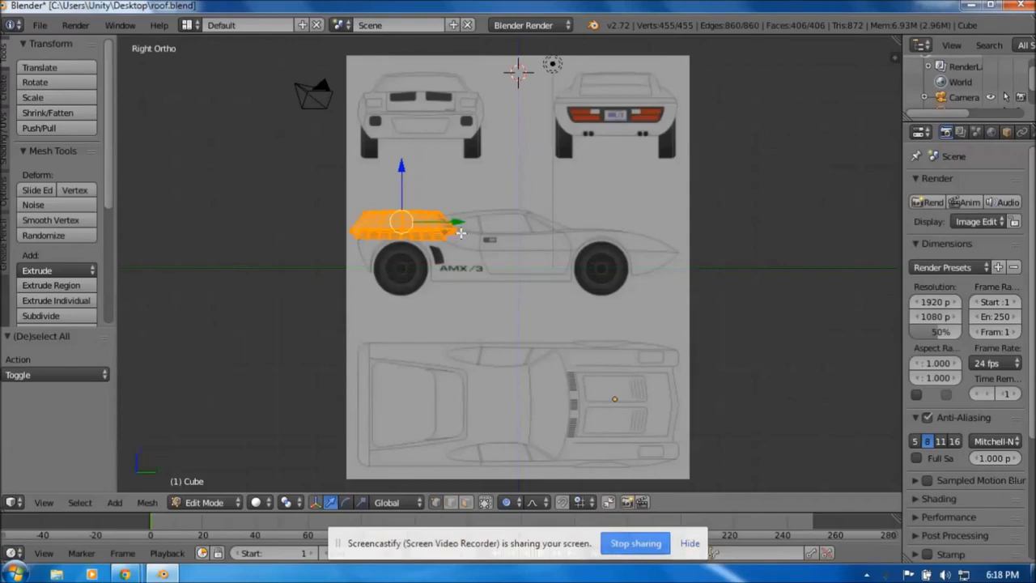
key(r)
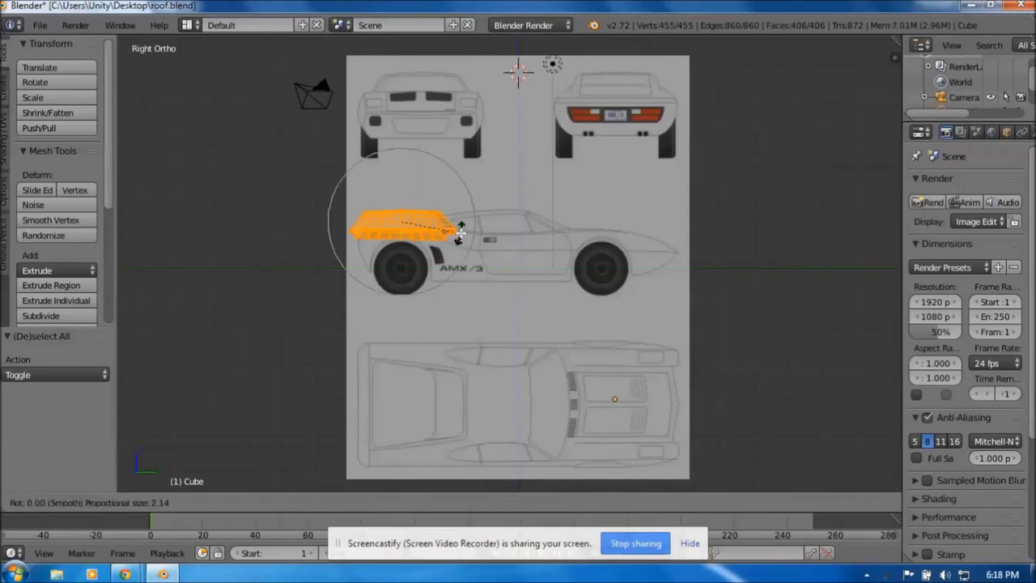
key(z)
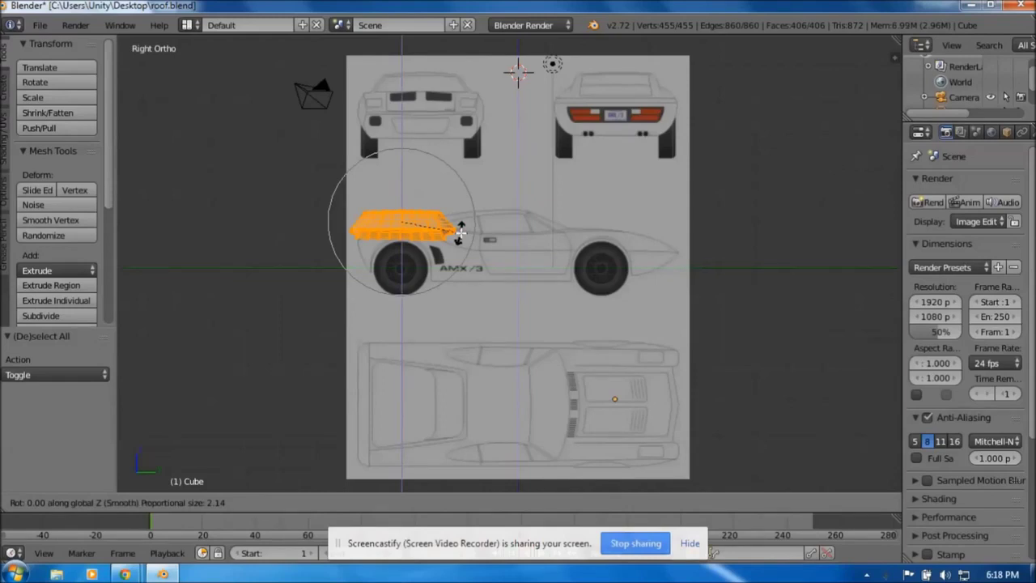
text(90)
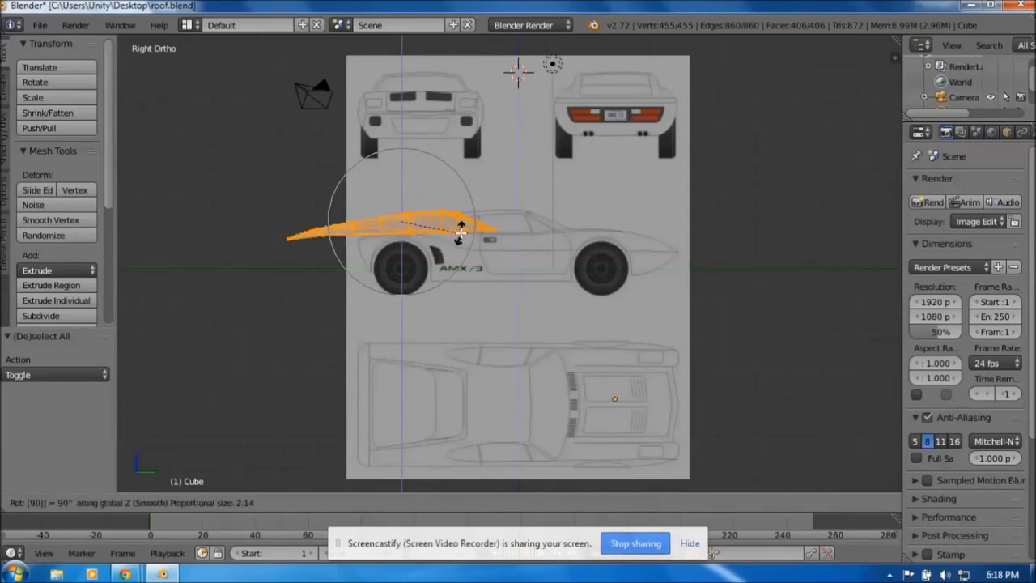
key(Return)
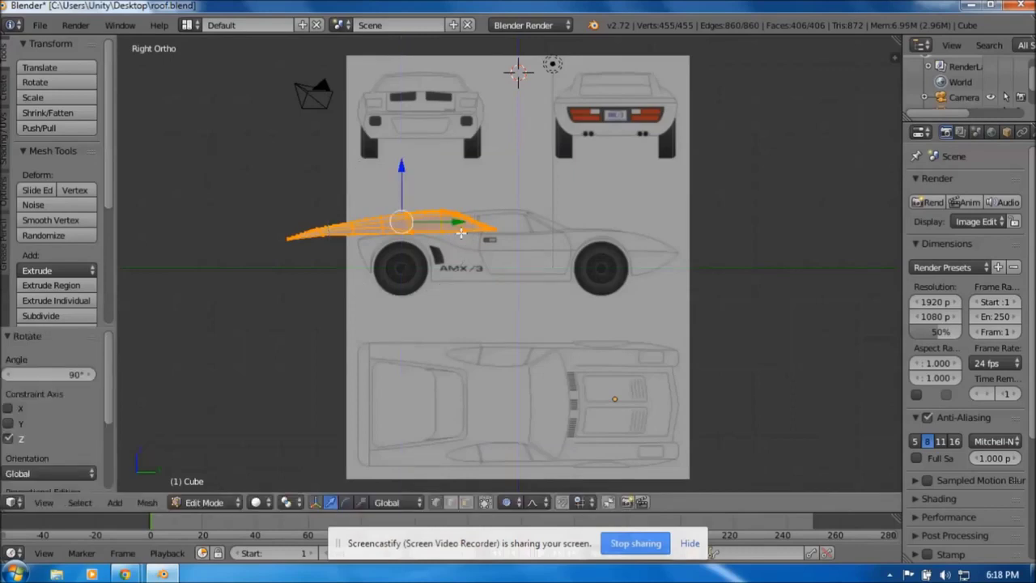
key(g)
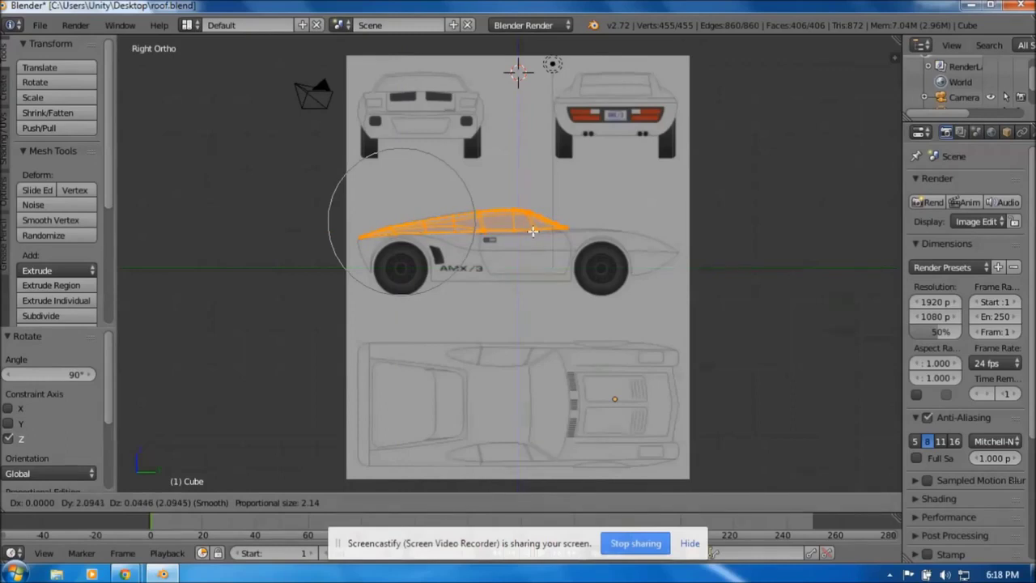
click(533, 231)
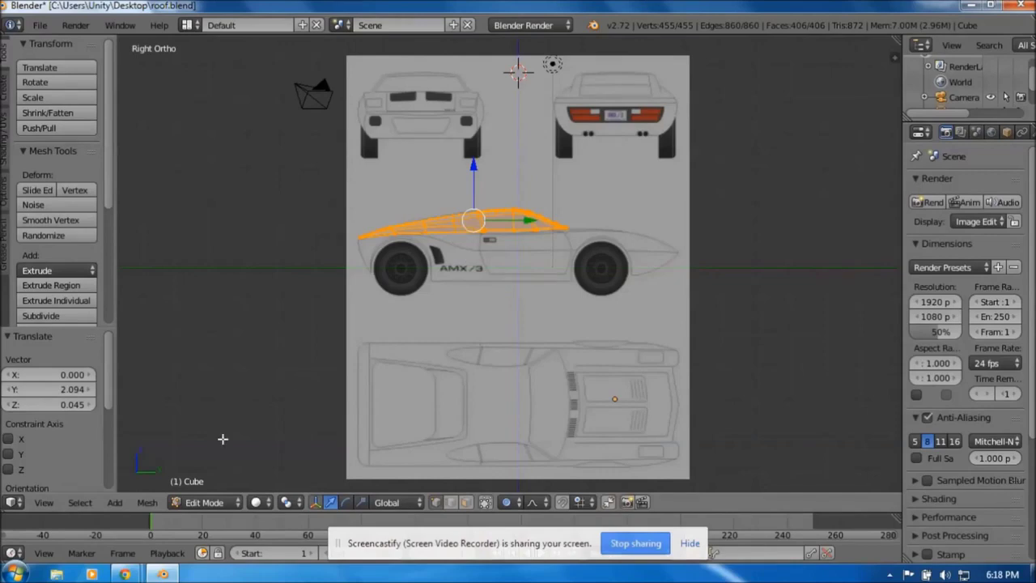
Return to Object Mode and save the changes to roof.blend.
click(194, 502)
click(195, 493)
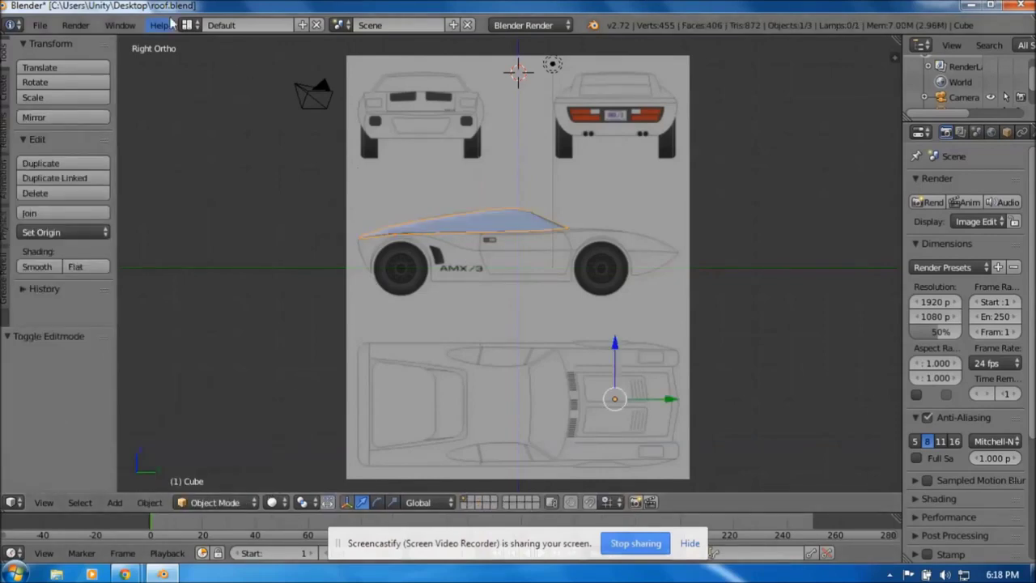
click(40, 27)
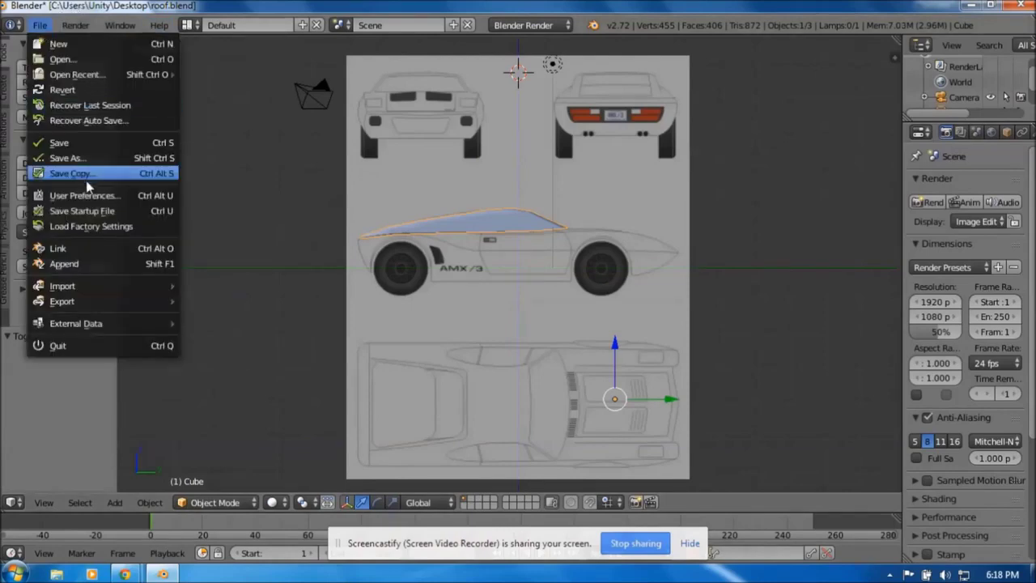
click(85, 143)
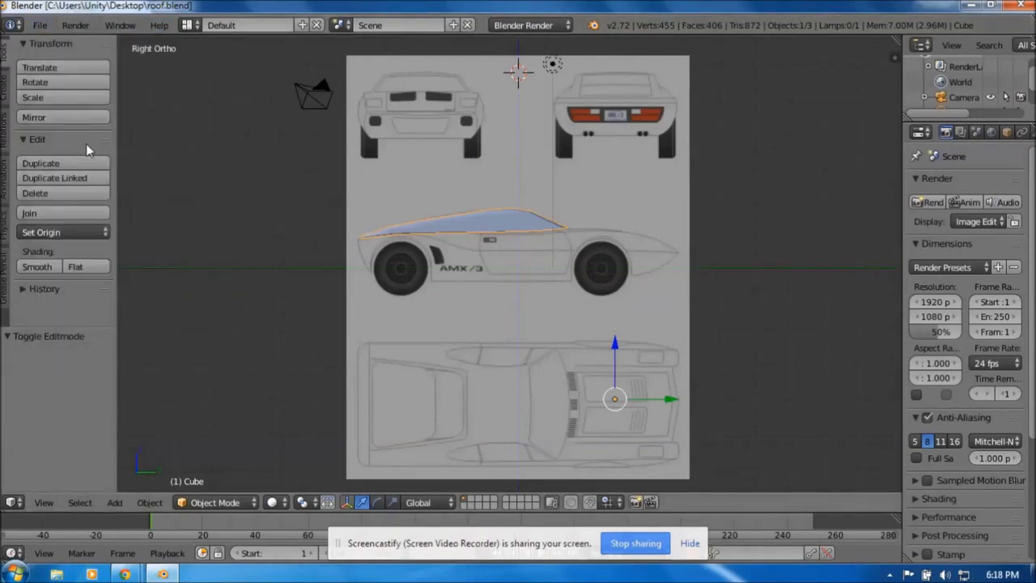